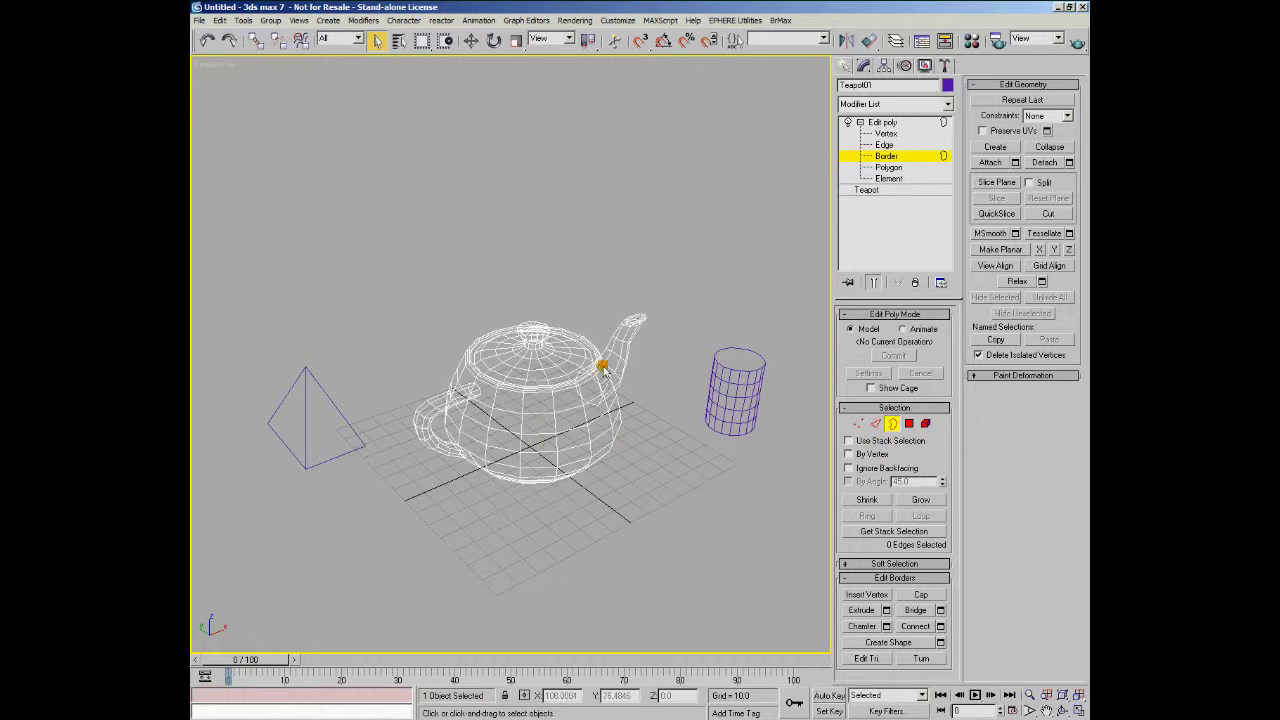
# Step: Delete a block of six adjacent polygons from the front of the teapot body and display the model shaded
pyautogui.click(909, 423)
pyautogui.click(548, 428)
pyautogui.keyDown('ctrl'); pyautogui.click(532, 445); pyautogui.keyUp('ctrl')
pyautogui.keyDown('ctrl'); pyautogui.click(578, 450); pyautogui.keyUp('ctrl')
pyautogui.keyDown('ctrl'); pyautogui.click(540, 455); pyautogui.keyUp('ctrl')
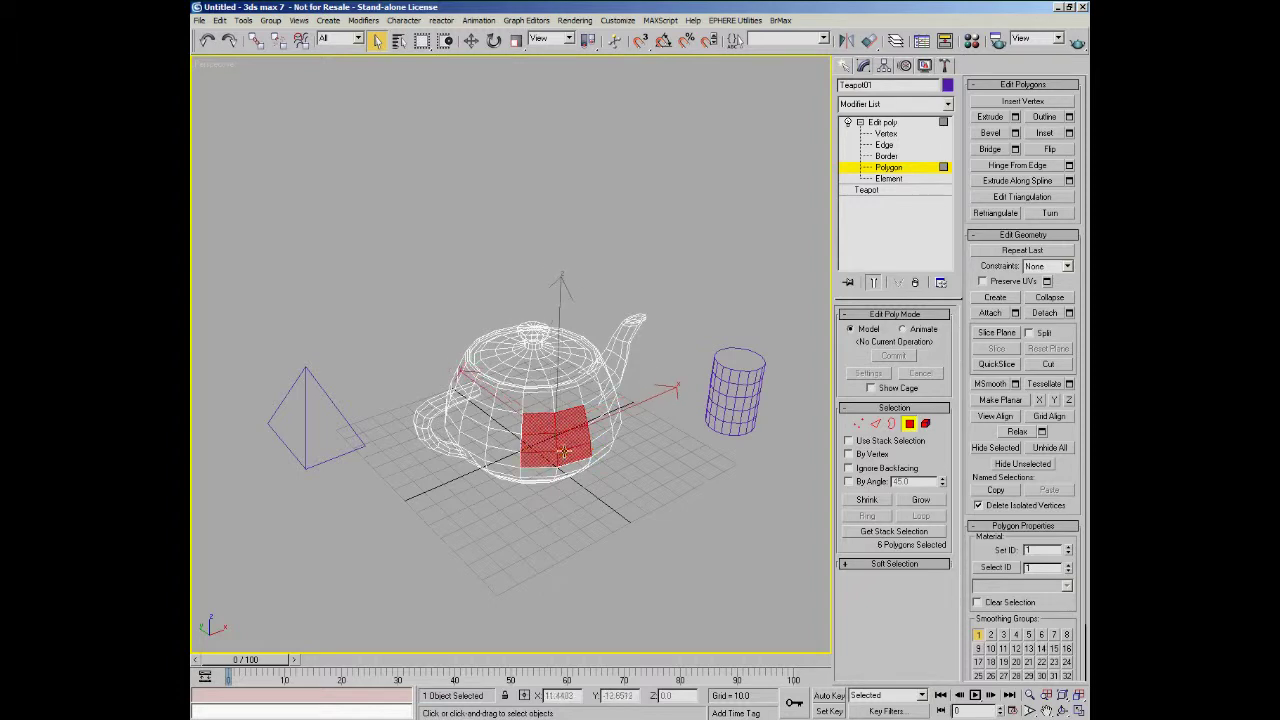
pyautogui.hotkey('ctrl', 'd')
pyautogui.press('F3')
pyautogui.keyDown('alt'); pyautogui.moveTo(550, 452); pyautogui.dragTo(600, 365, button='middle'); pyautogui.keyUp('alt')
pyautogui.scroll(5, 553, 388)
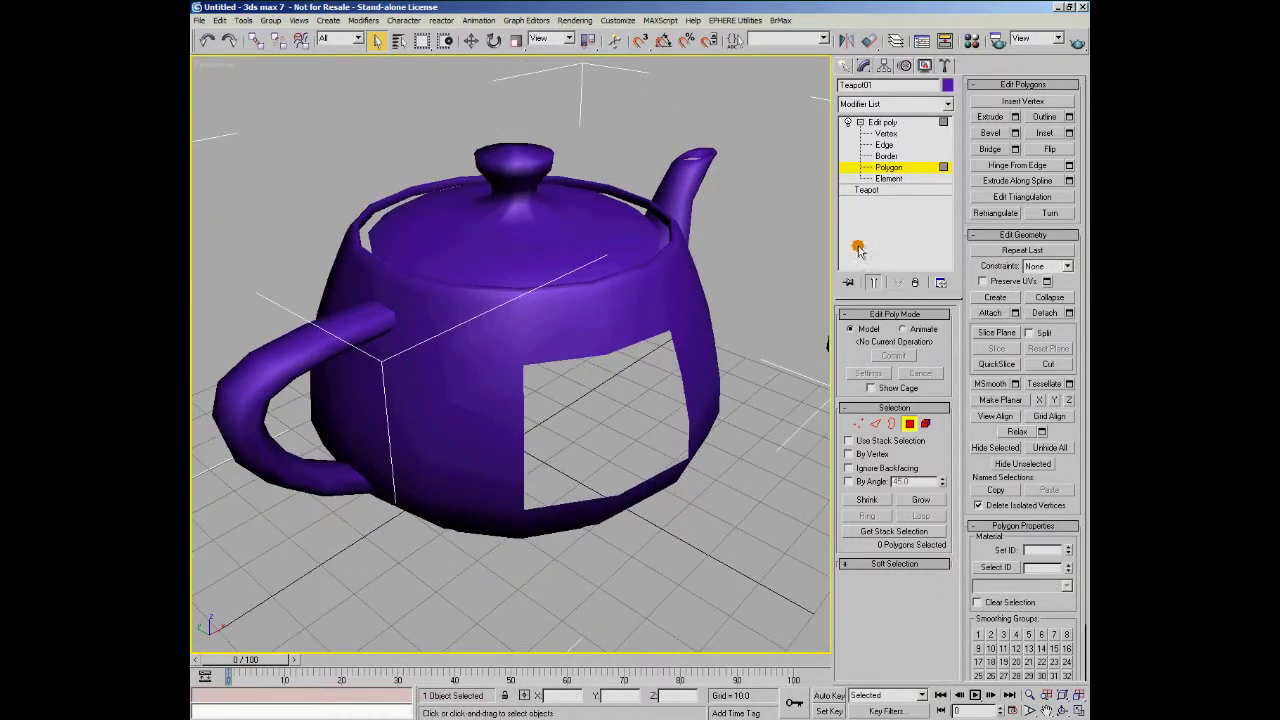
# Step: Display edged faces on the shaded teapot and select the border around the hole in its body
pyautogui.click(882, 156)
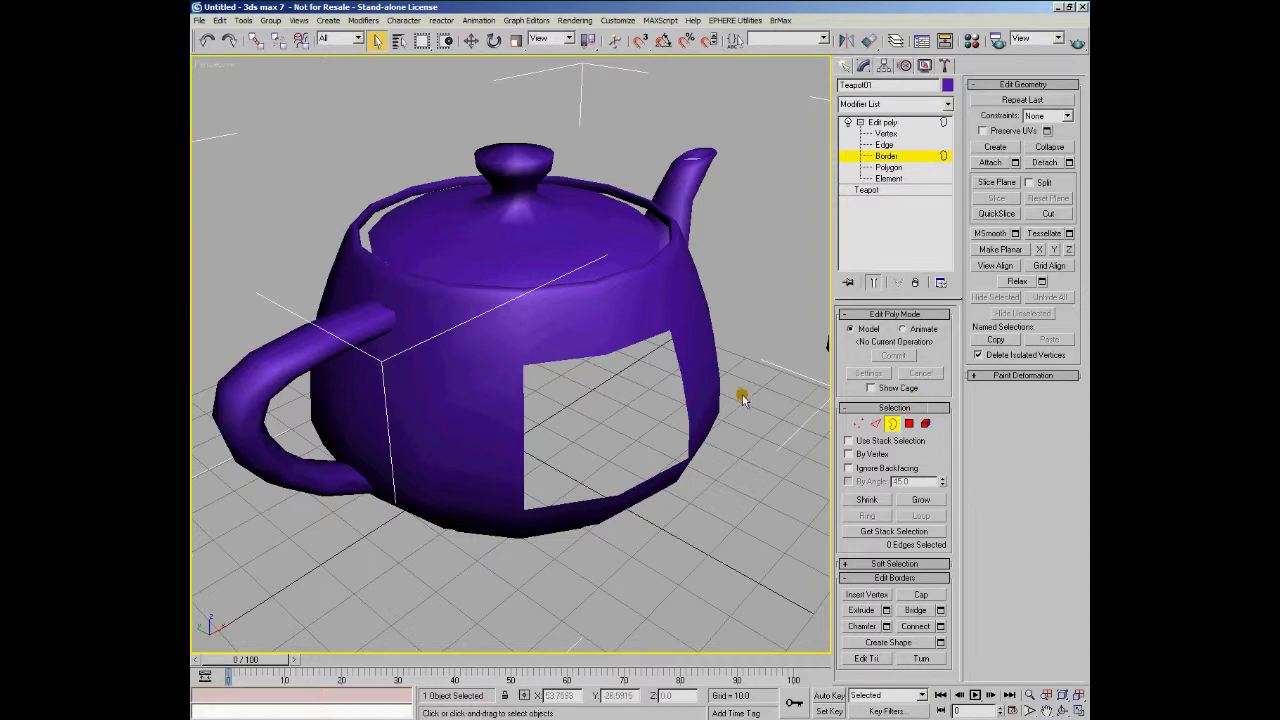
pyautogui.press('F3')
pyautogui.press('F3')
pyautogui.press('F4')
pyautogui.click(681, 382)
pyautogui.keyDown('alt'); pyautogui.moveTo(692, 477); pyautogui.dragTo(729, 434, button='middle'); pyautogui.keyUp('alt')
# Step: Try several region and single selections at Polygon level on the body and handle, ending with the lid and knob polygons
pyautogui.click(893, 169)
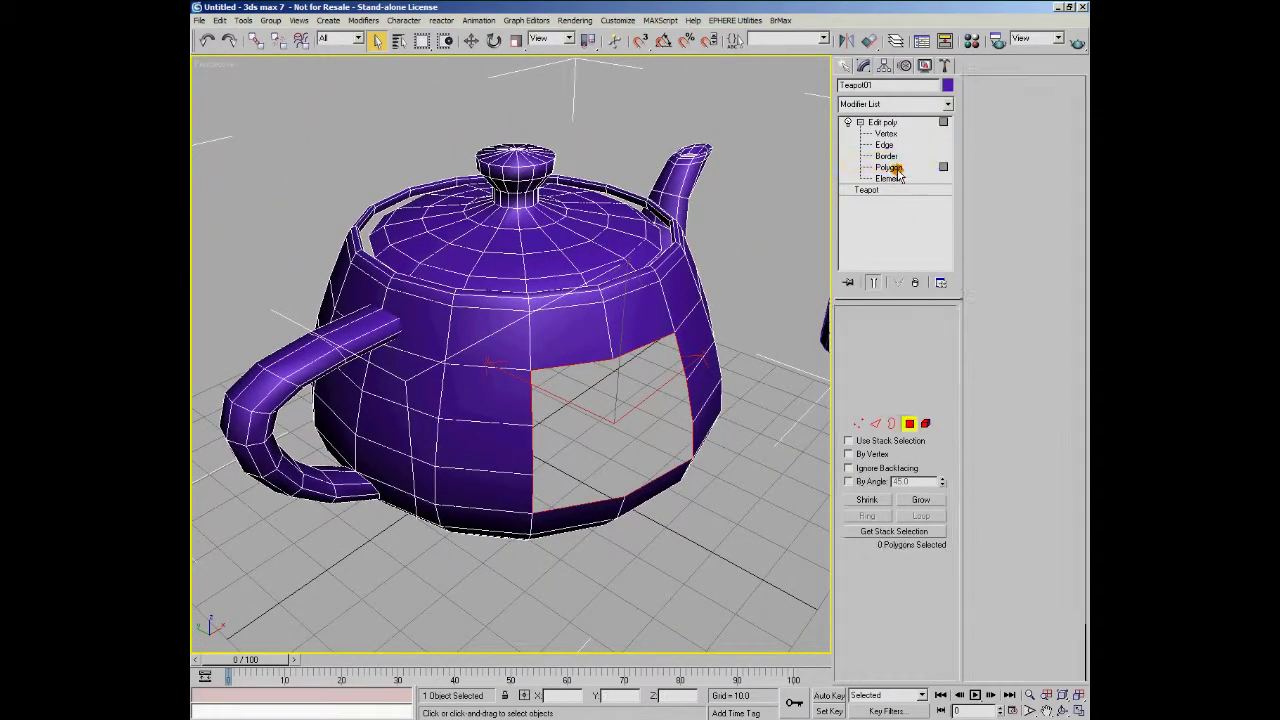
pyautogui.moveTo(466, 137); pyautogui.dragTo(560, 200)
pyautogui.moveTo(344, 240); pyautogui.dragTo(438, 350)
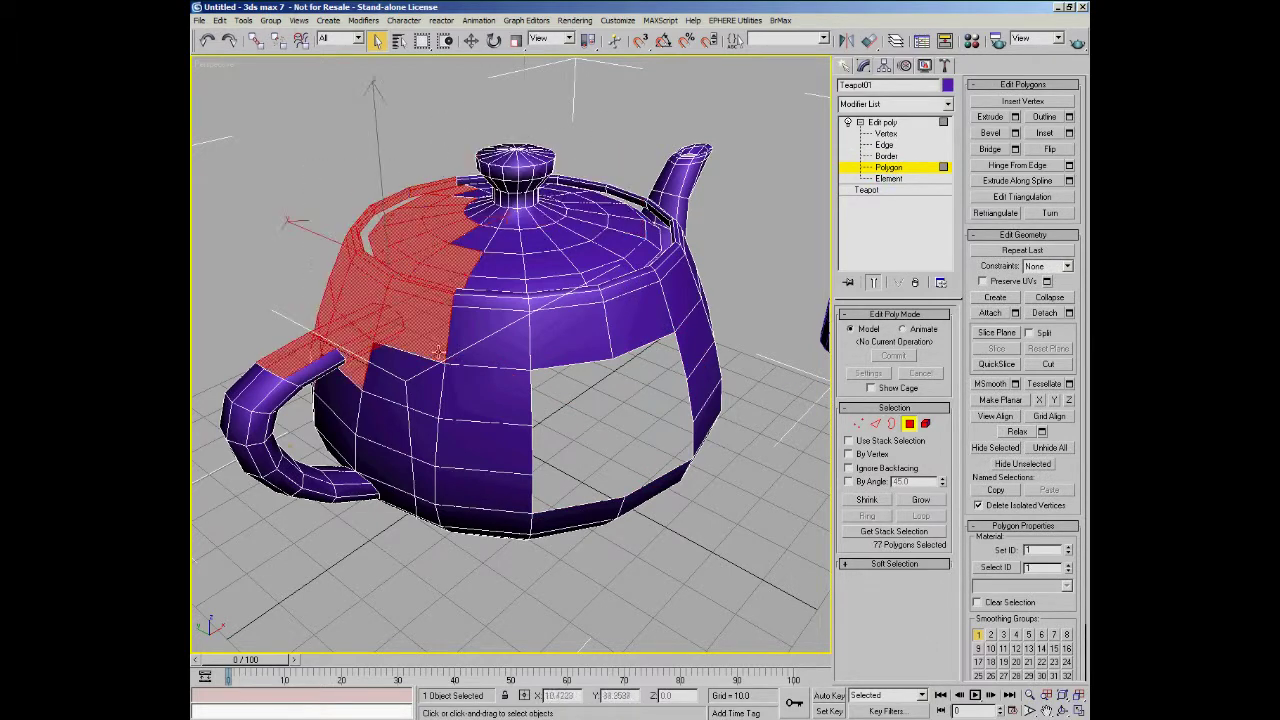
pyautogui.moveTo(366, 537); pyautogui.dragTo(500, 440)
pyautogui.click(500, 390)
pyautogui.click(432, 326)
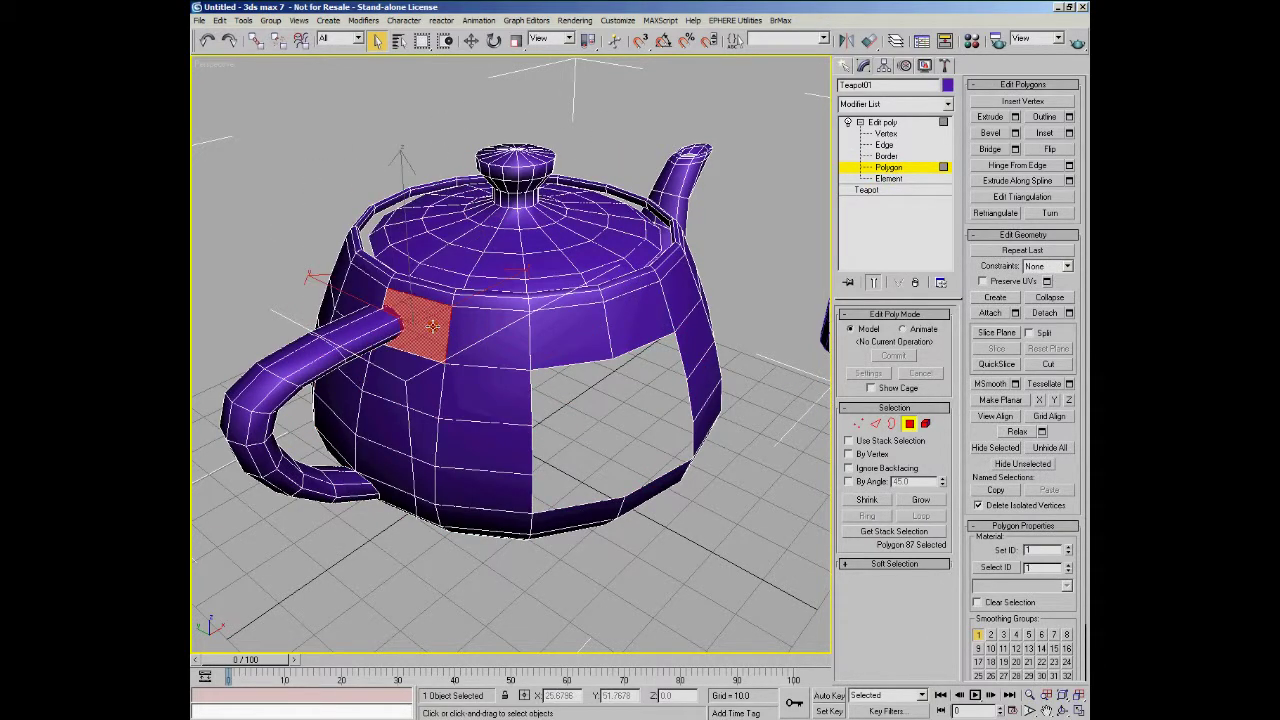
pyautogui.moveTo(372, 120); pyautogui.dragTo(516, 303)
pyautogui.moveTo(737, 178); pyautogui.dragTo(571, 303)
pyautogui.moveTo(418, 84); pyautogui.dragTo(558, 252)
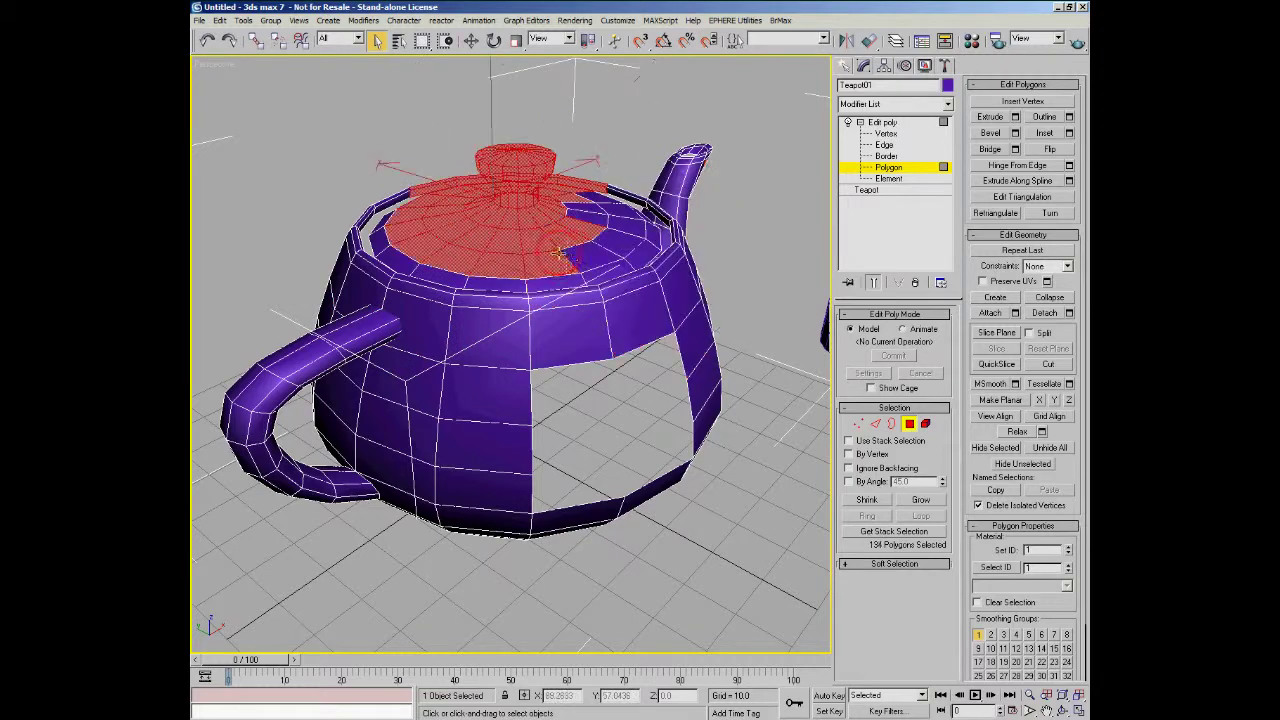
# Step: Select the teapot's spout, lid, body and handle one after another as whole pieces at Element level
pyautogui.click(889, 179)
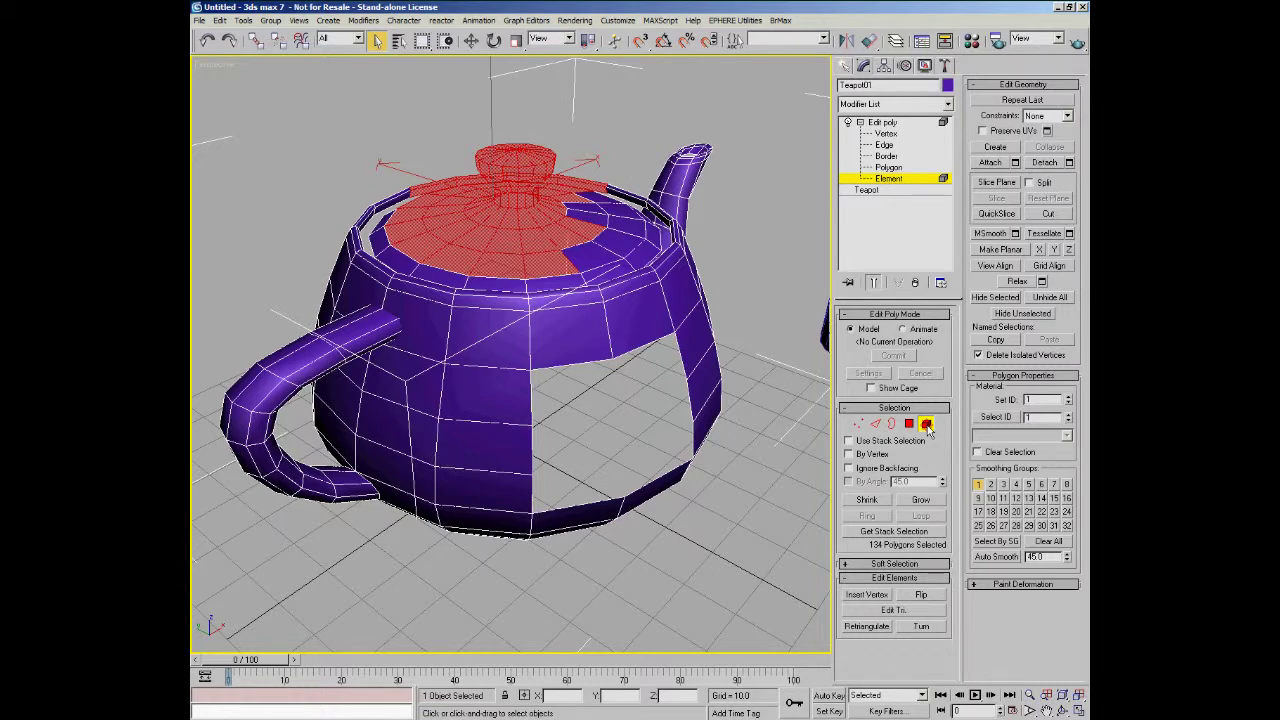
pyautogui.click(695, 168)
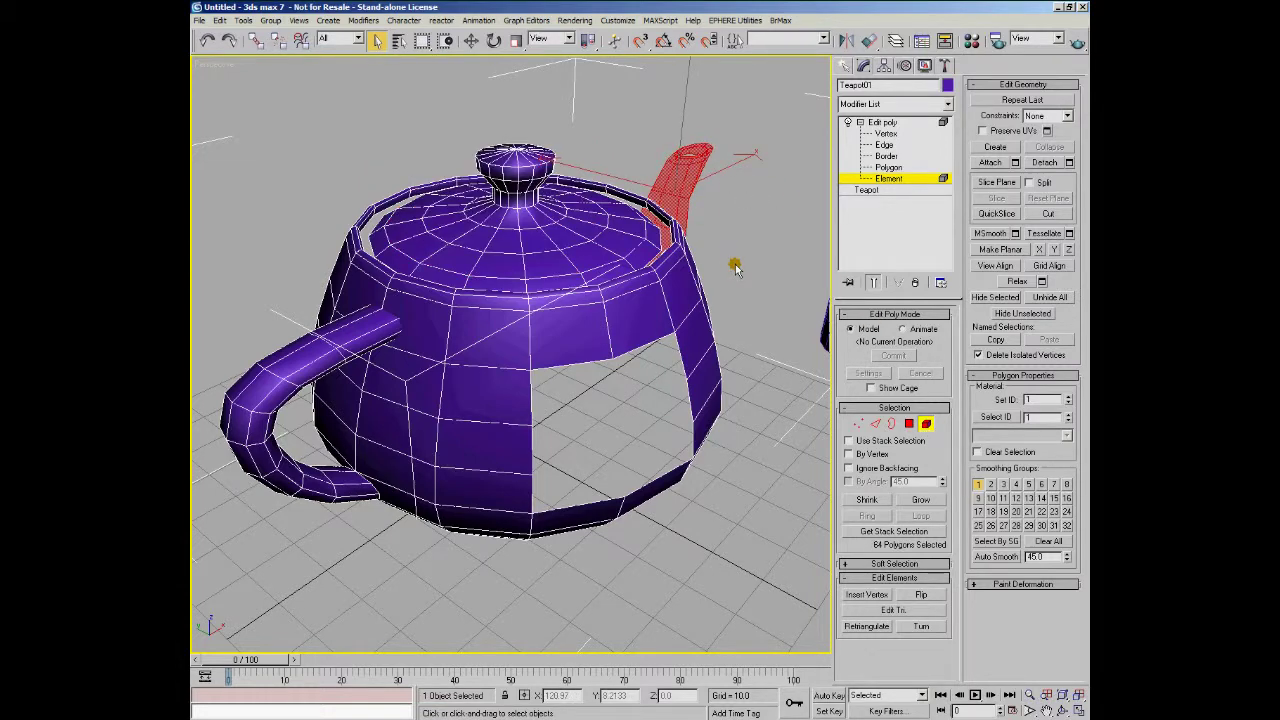
pyautogui.keyDown('alt'); pyautogui.moveTo(771, 314); pyautogui.dragTo(553, 359, button='middle'); pyautogui.keyUp('alt')
pyautogui.scroll(-3, 641, 267)
pyautogui.scroll(-3, 580, 331)
pyautogui.scroll(3, 575, 335)
pyautogui.click(537, 262)
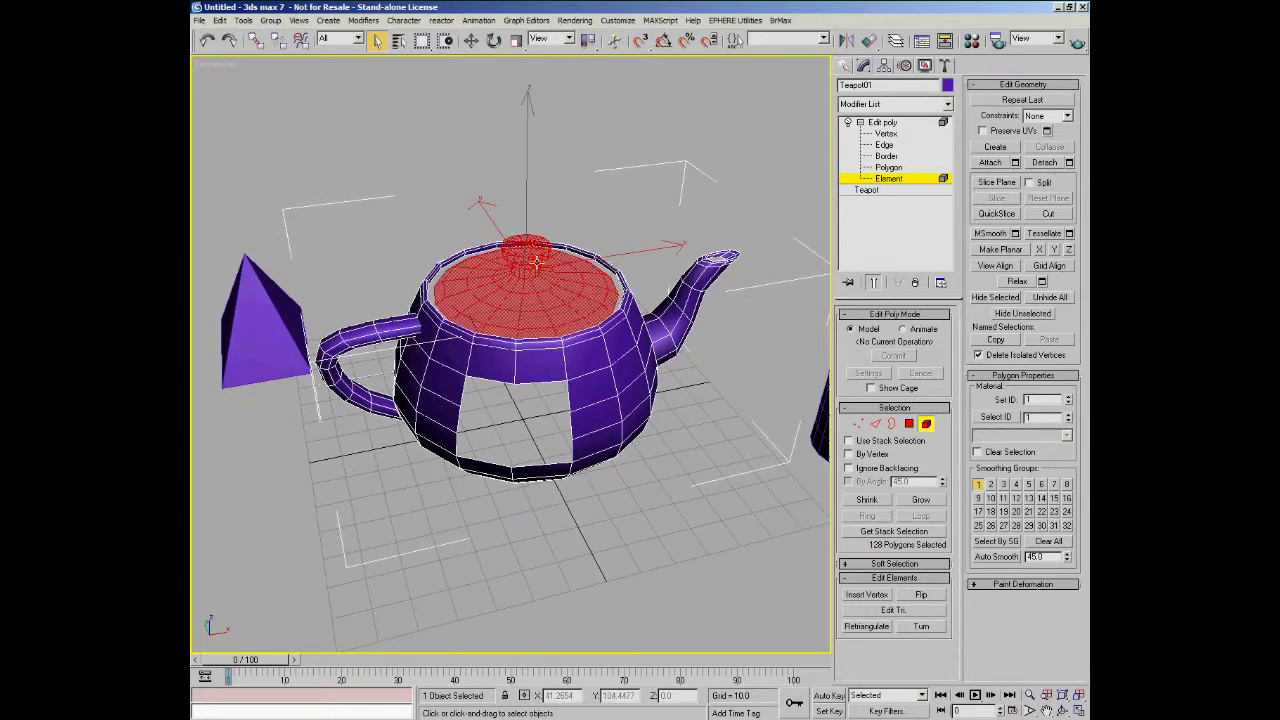
pyautogui.click(608, 365)
pyautogui.click(706, 338)
pyautogui.keyDown('alt'); pyautogui.moveTo(733, 300); pyautogui.dragTo(803, 266, button='middle'); pyautogui.keyUp('alt')
pyautogui.click(594, 246)
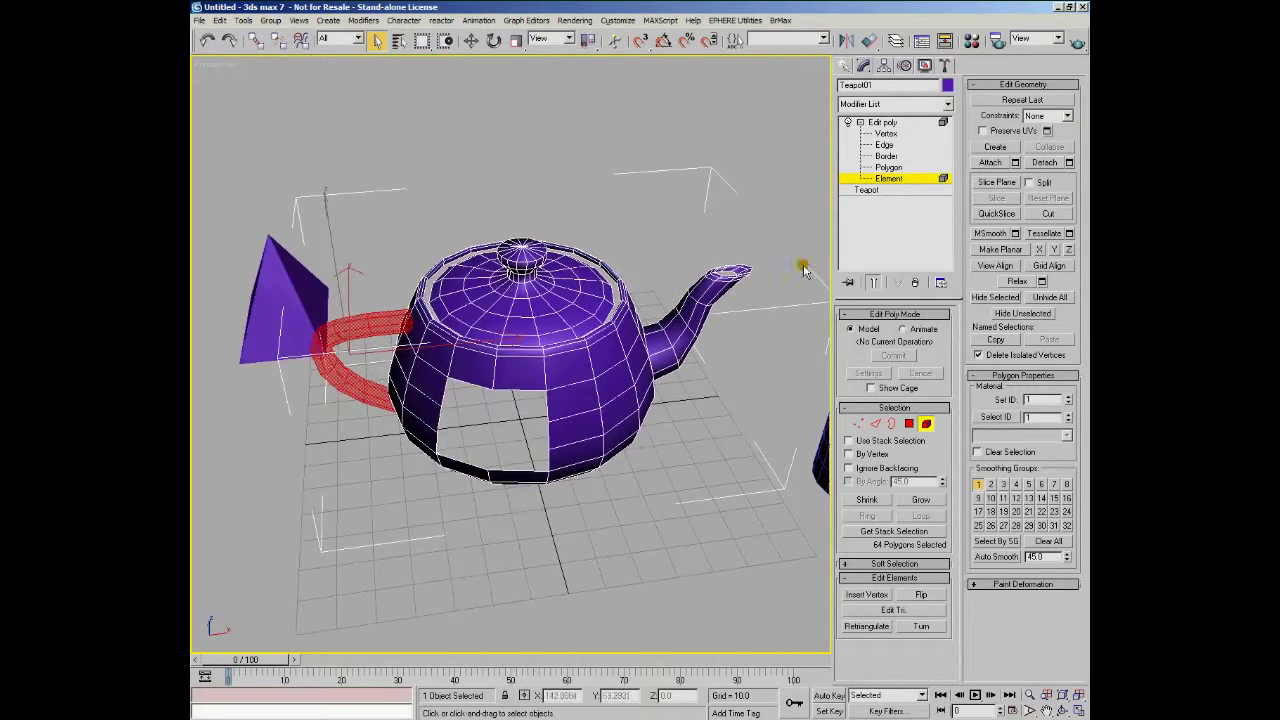
# Step: Go through the Polygon, Border and Edge levels, return to the whole object and collapse Edit Poly's sub-object list
pyautogui.click(889, 167)
pyautogui.click(886, 156)
pyautogui.click(884, 145)
pyautogui.click(884, 145)
pyautogui.click(849, 122)
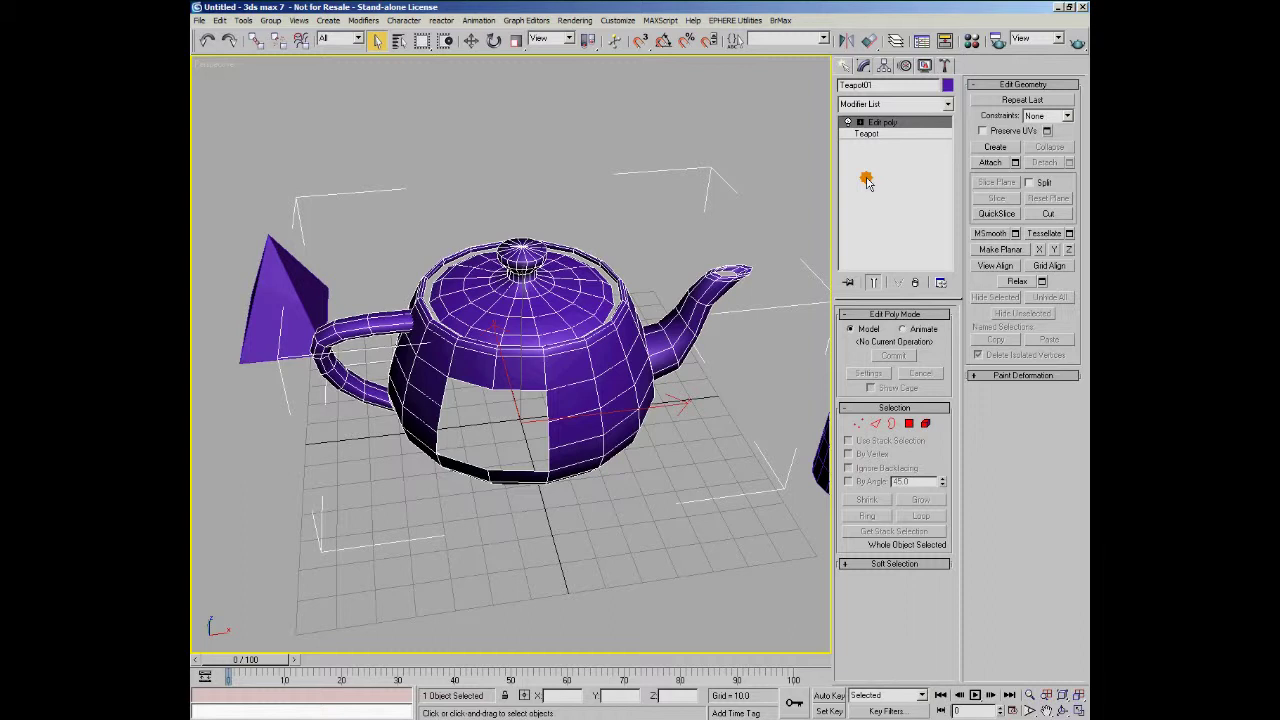
pyautogui.click(856, 122)
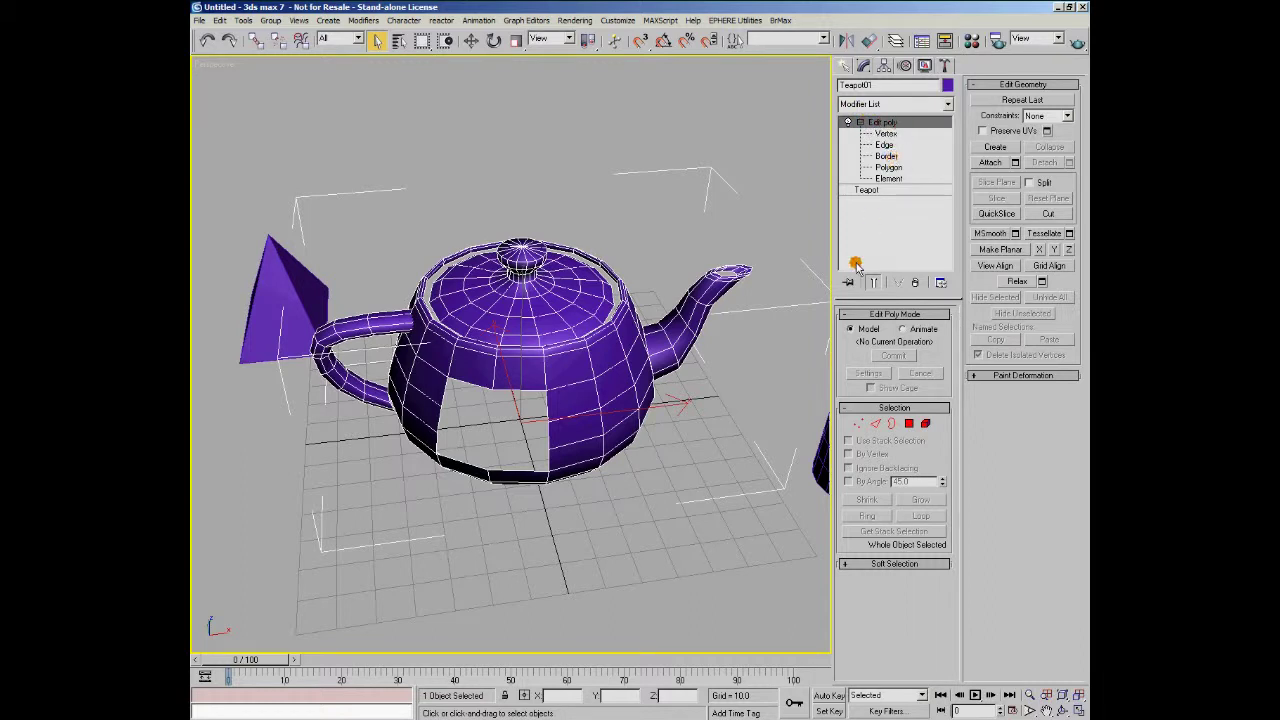
pyautogui.click(856, 123)
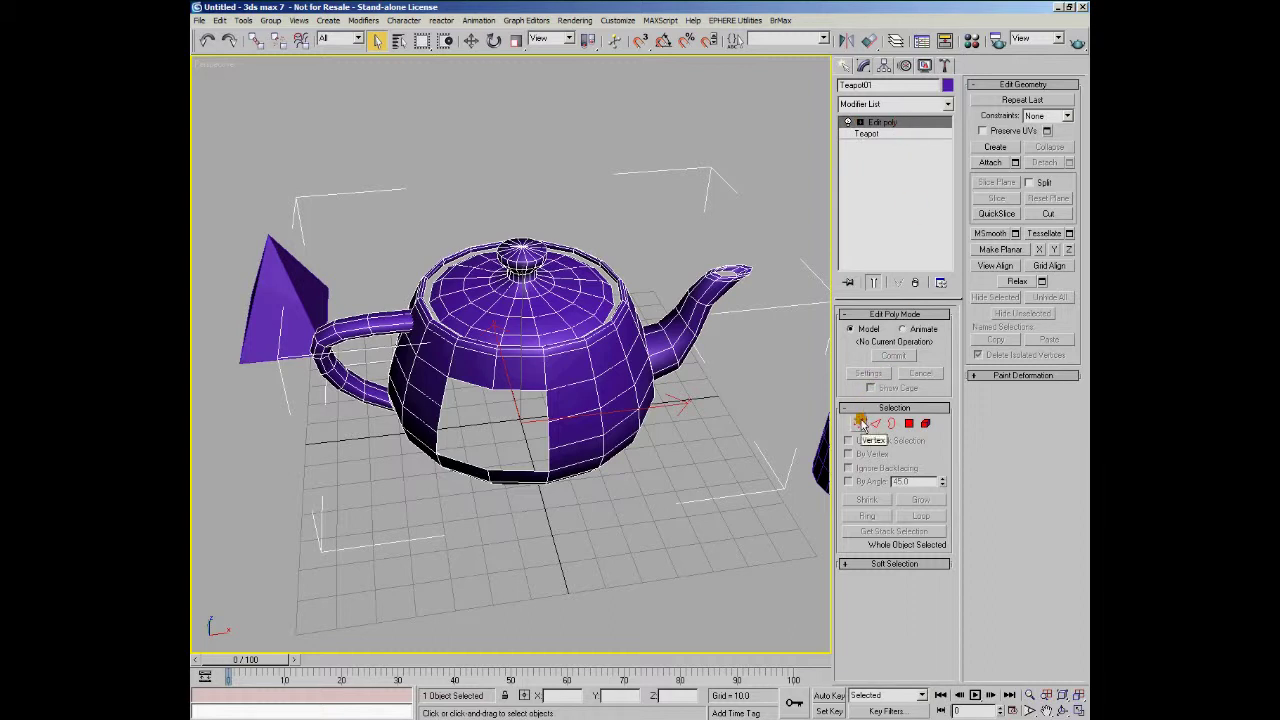
# Step: Compare the selections stored at Edit Poly's Vertex, Edge, Polygon and Element levels with the sub-object list collapsed
pyautogui.click(849, 121)
pyautogui.click(887, 134)
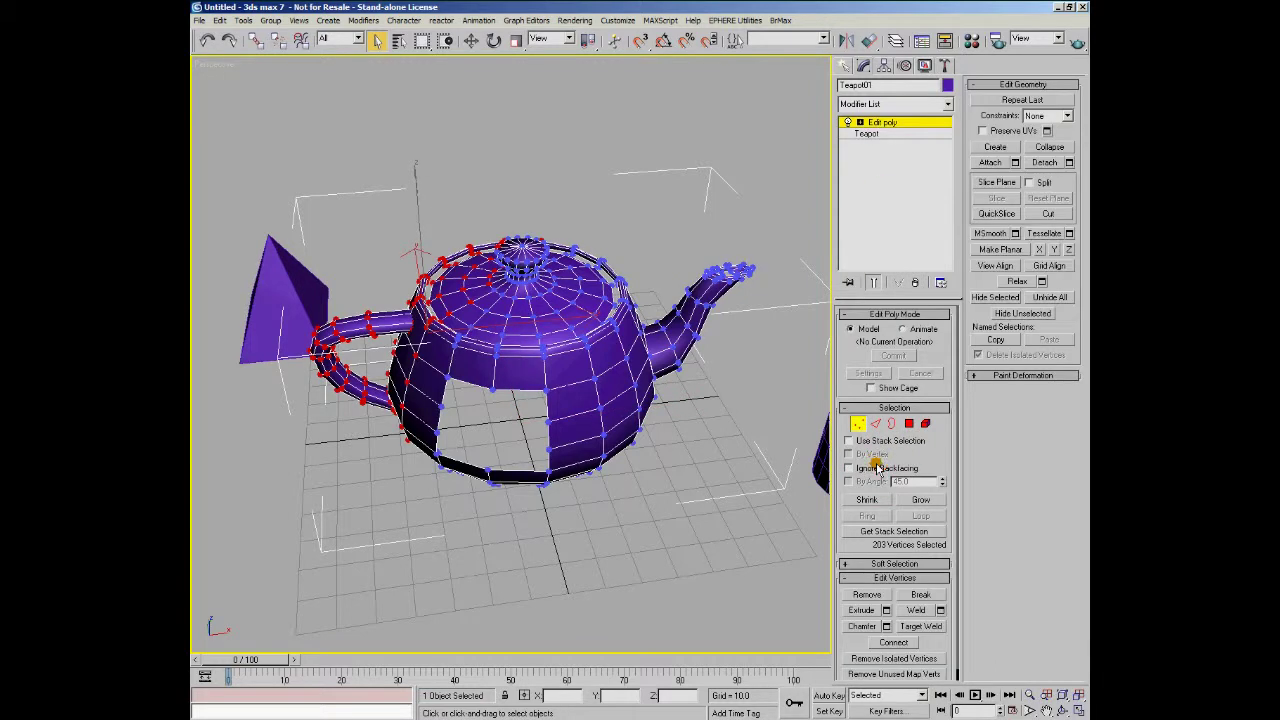
pyautogui.click(876, 423)
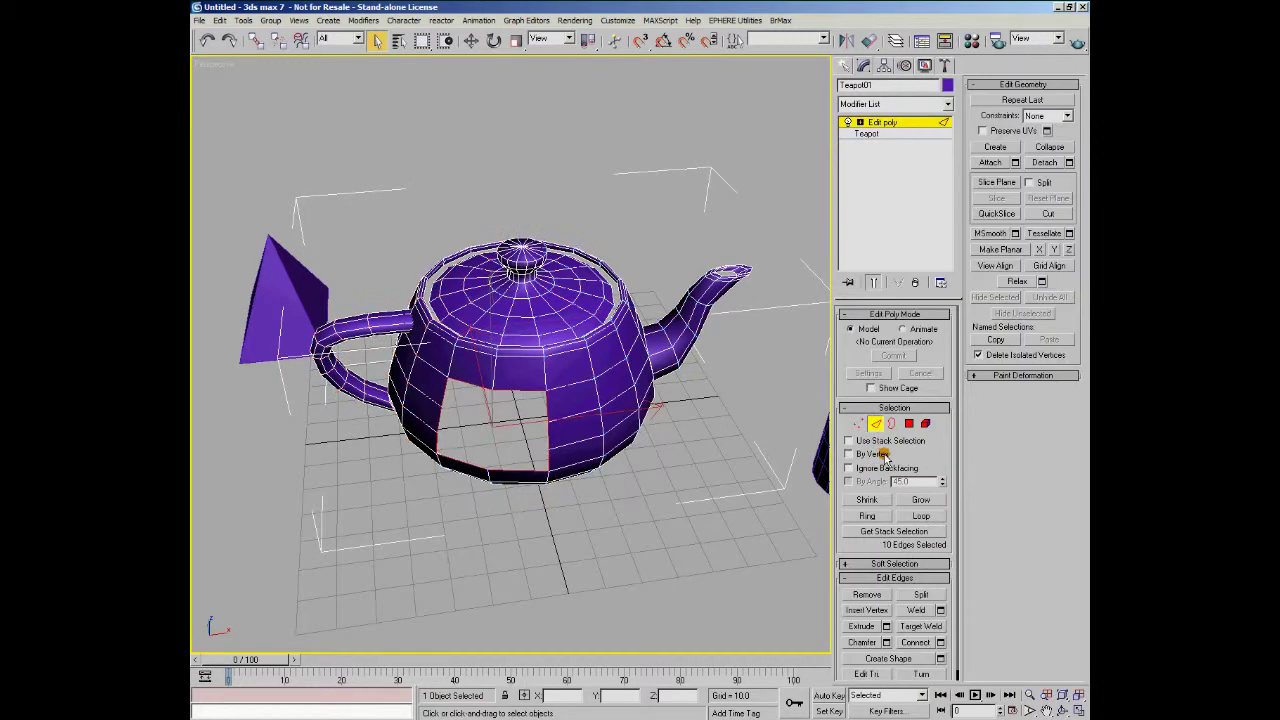
pyautogui.click(909, 423)
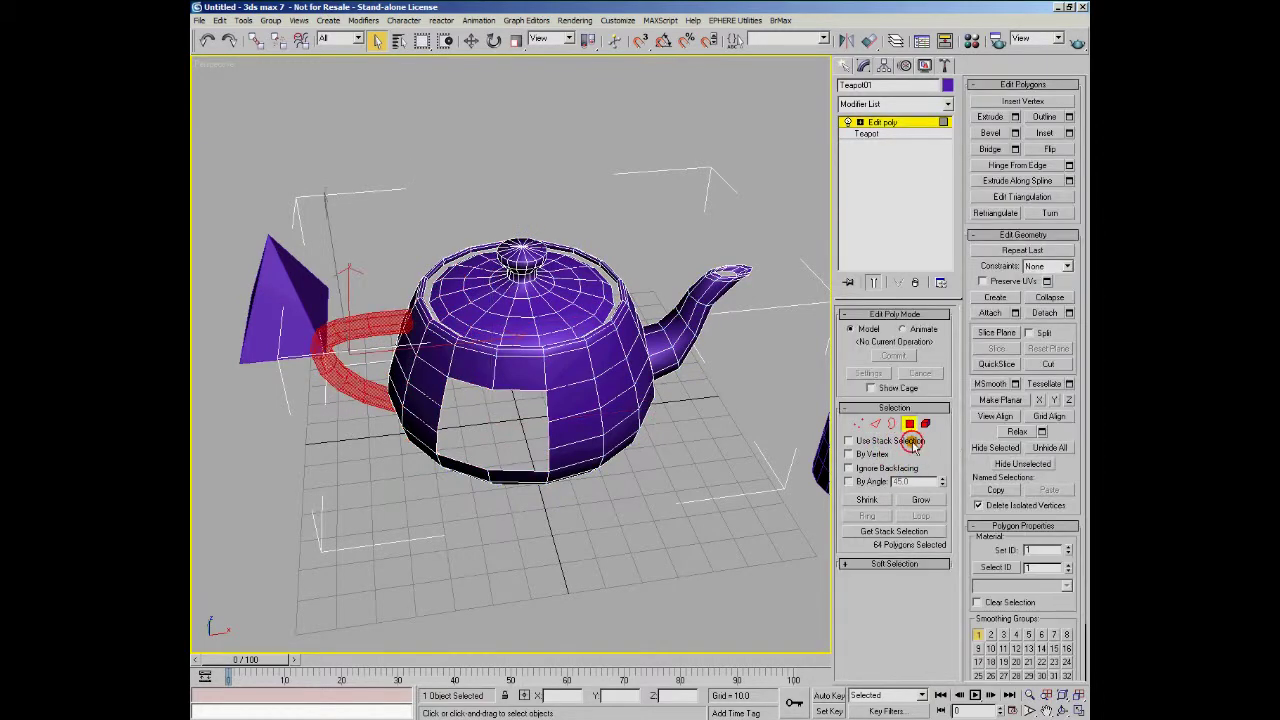
pyautogui.click(926, 424)
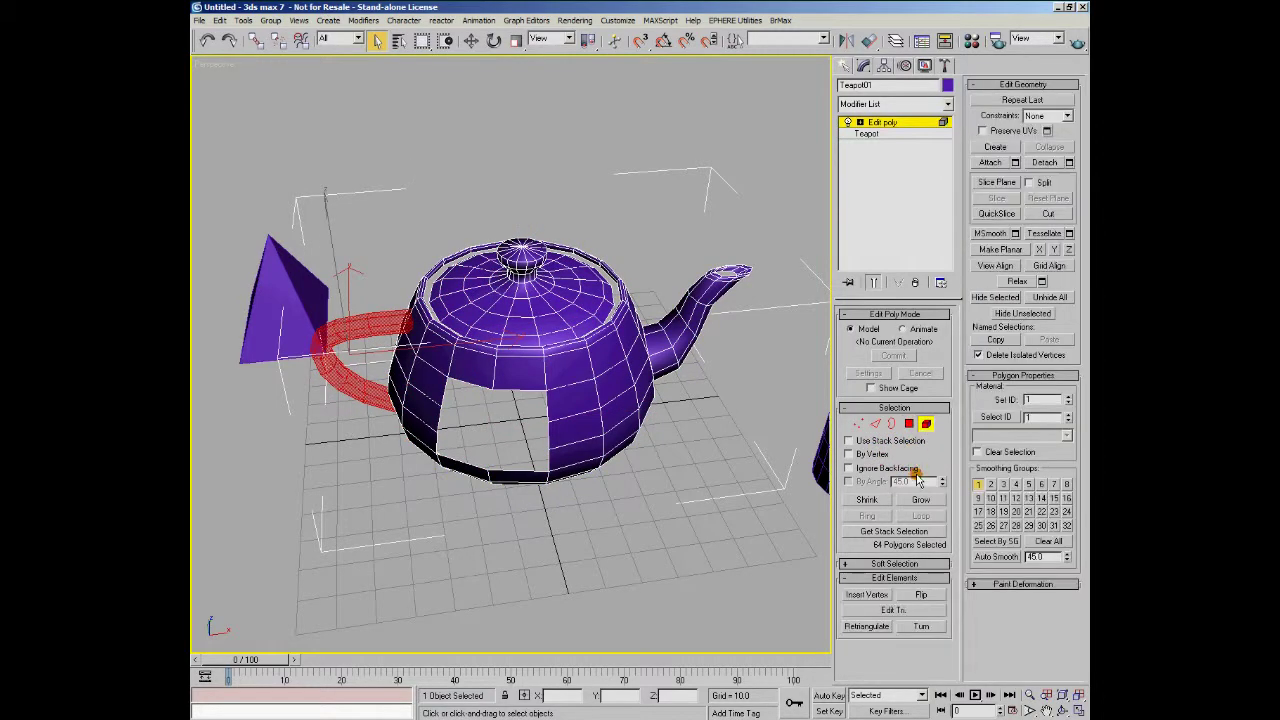
pyautogui.click(858, 423)
pyautogui.click(924, 426)
# Step: With the sub-object list expanded, cycle from Polygon through Border and Edge to Vertex, then exit sub-object mode and collapse the list
pyautogui.click(861, 123)
pyautogui.click(910, 425)
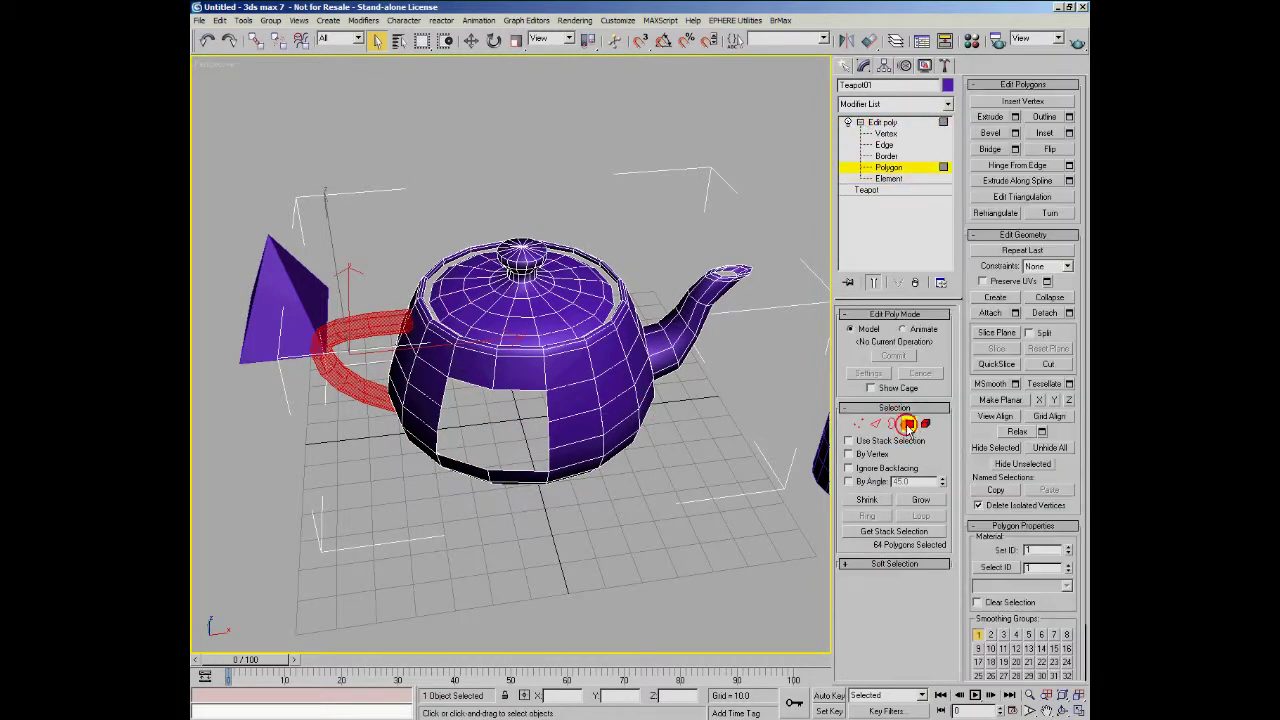
pyautogui.click(890, 425)
pyautogui.click(870, 427)
pyautogui.click(859, 425)
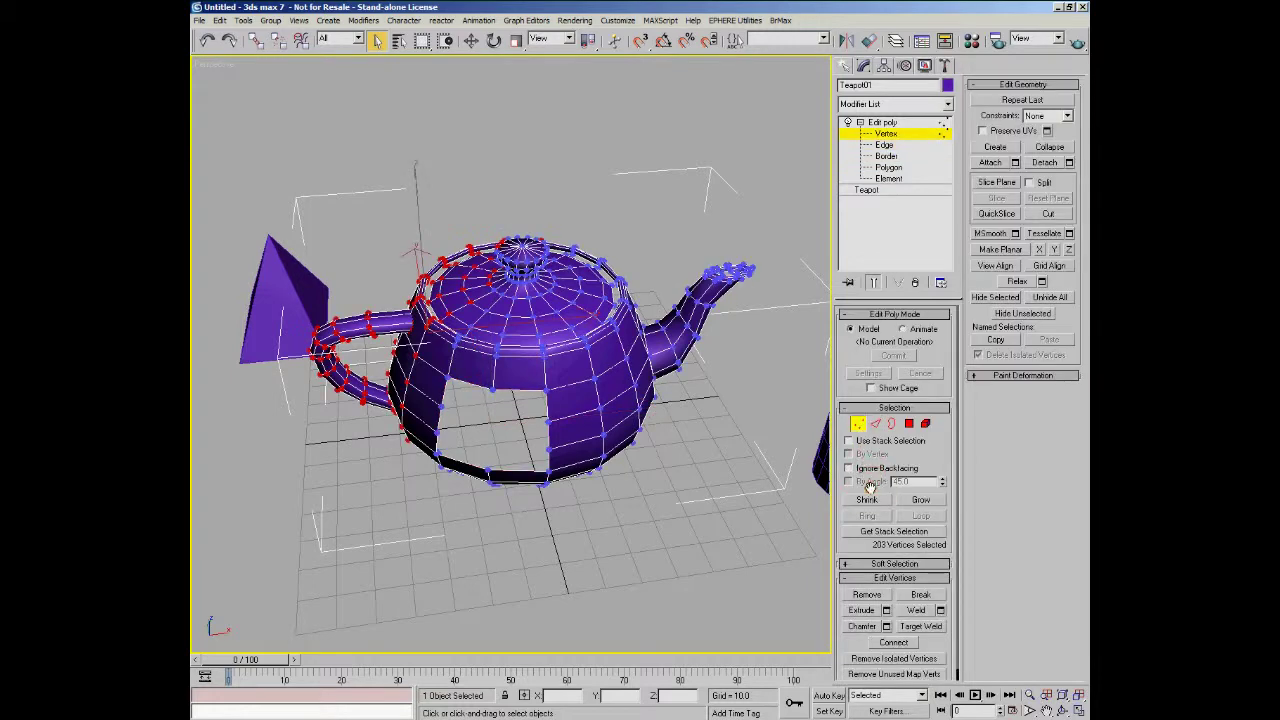
pyautogui.click(860, 425)
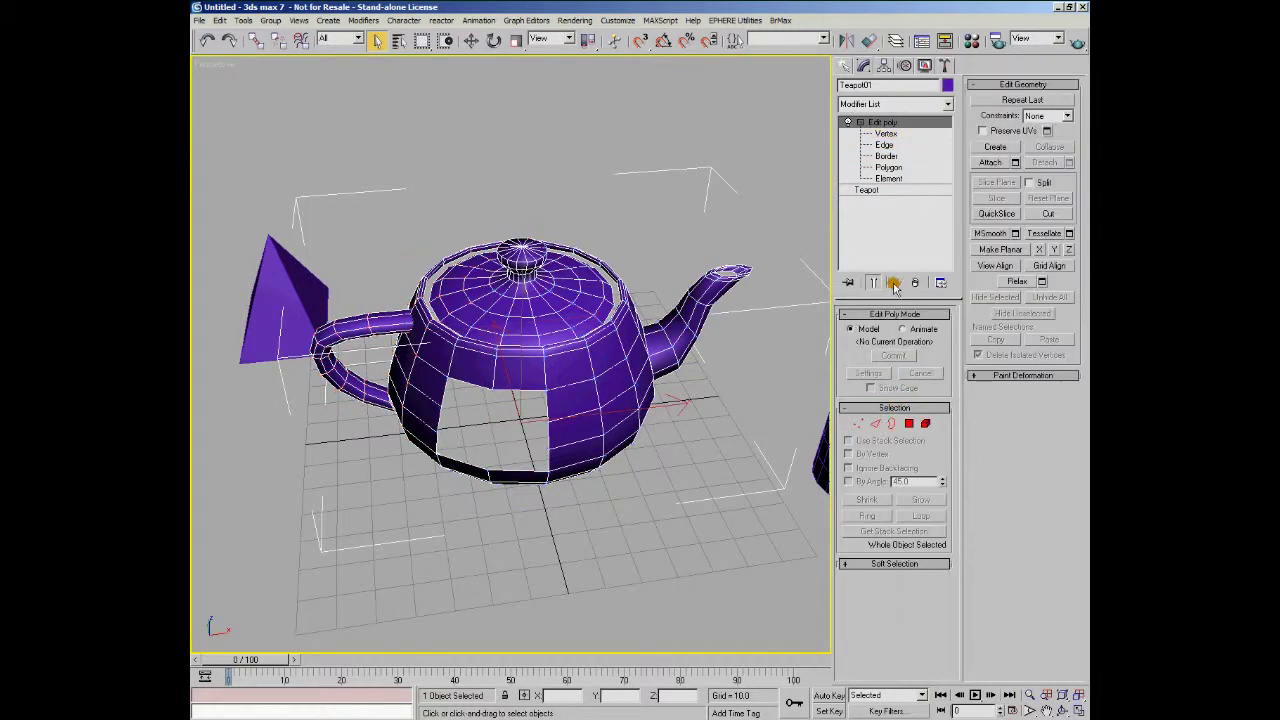
pyautogui.click(858, 121)
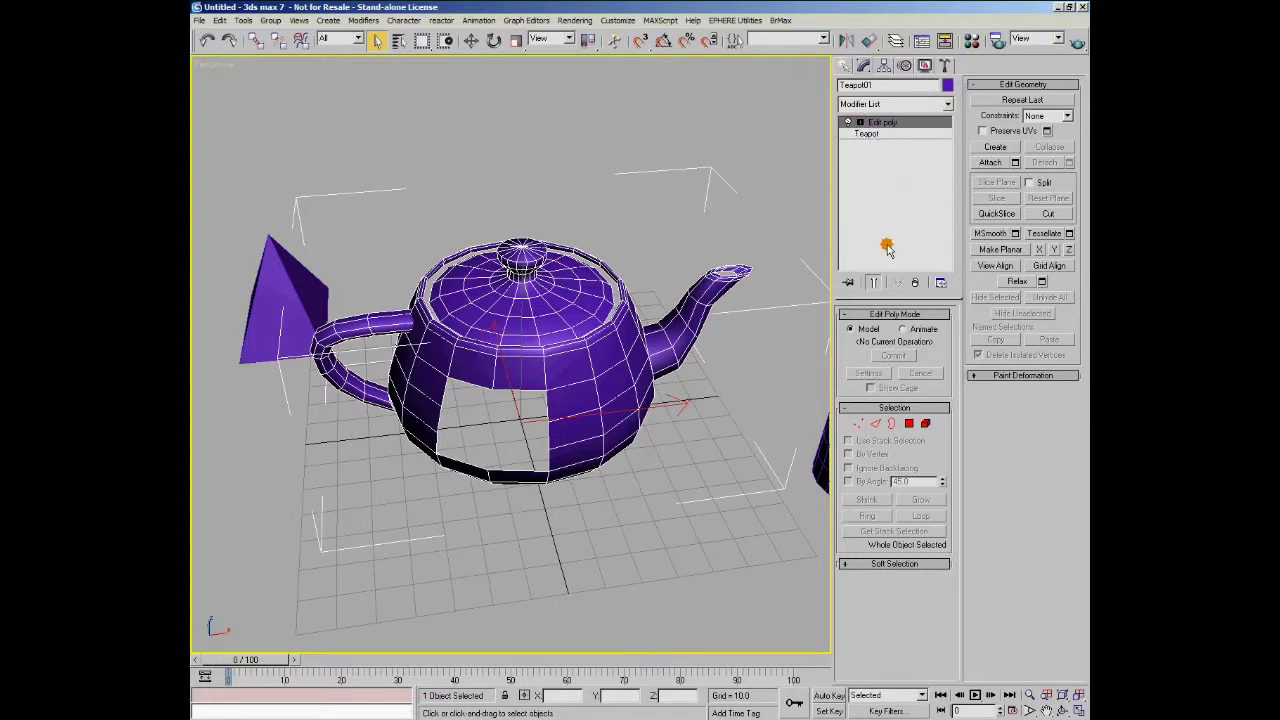
# Step: Compare the teapot with its Edit Poly modifier turned off and back on, viewing the hole in the body
pyautogui.click(864, 133)
pyautogui.click(862, 122)
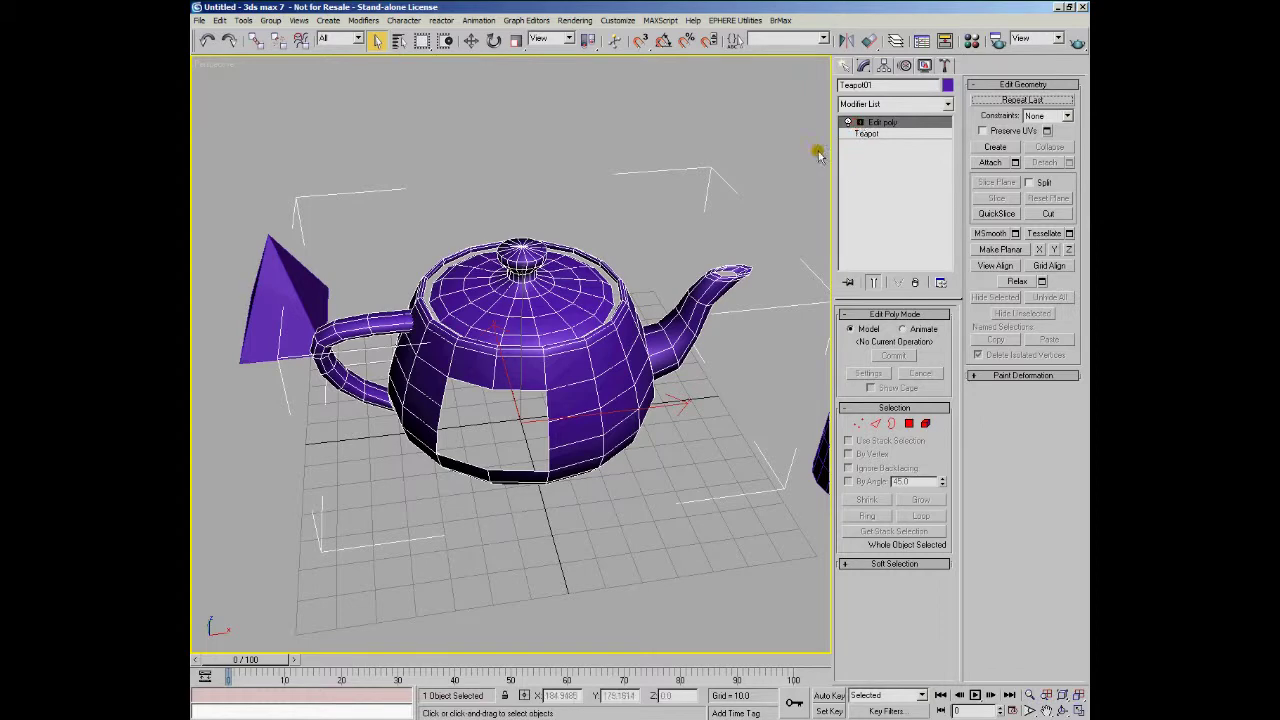
pyautogui.keyDown('alt'); pyautogui.moveTo(510, 350); pyautogui.dragTo(580, 376, button='middle'); pyautogui.keyUp('alt')
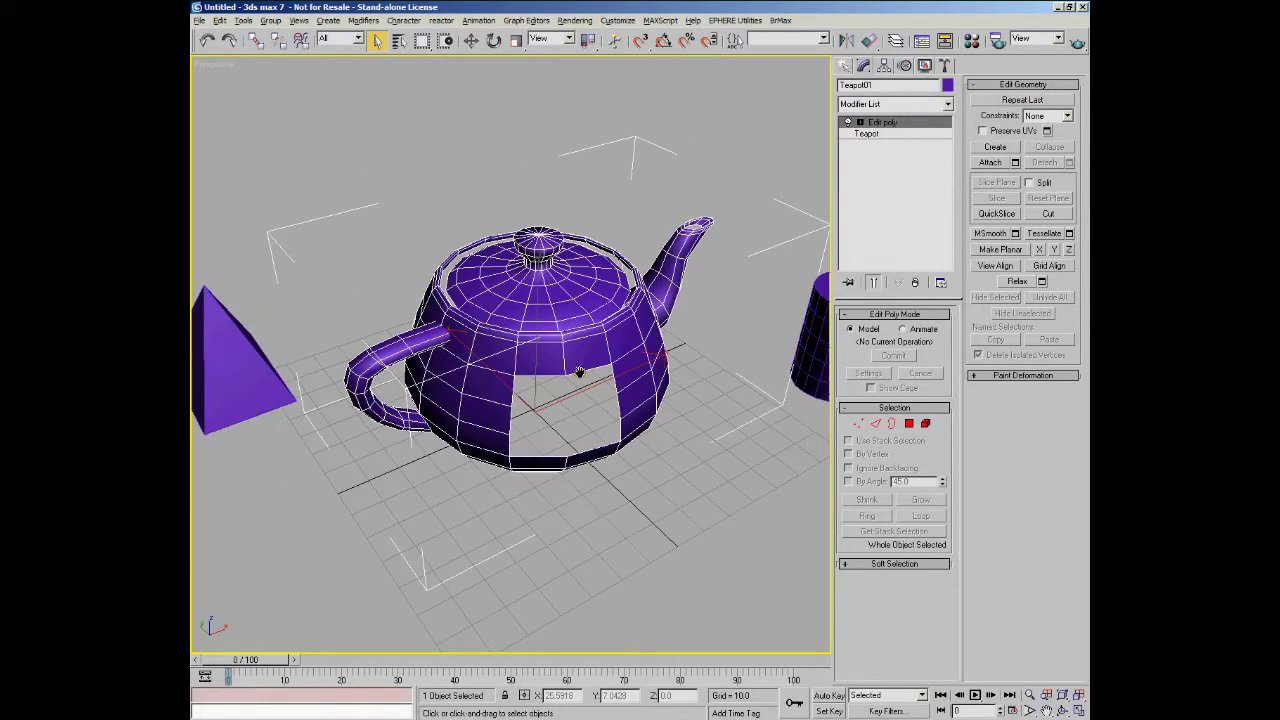
pyautogui.click(848, 122)
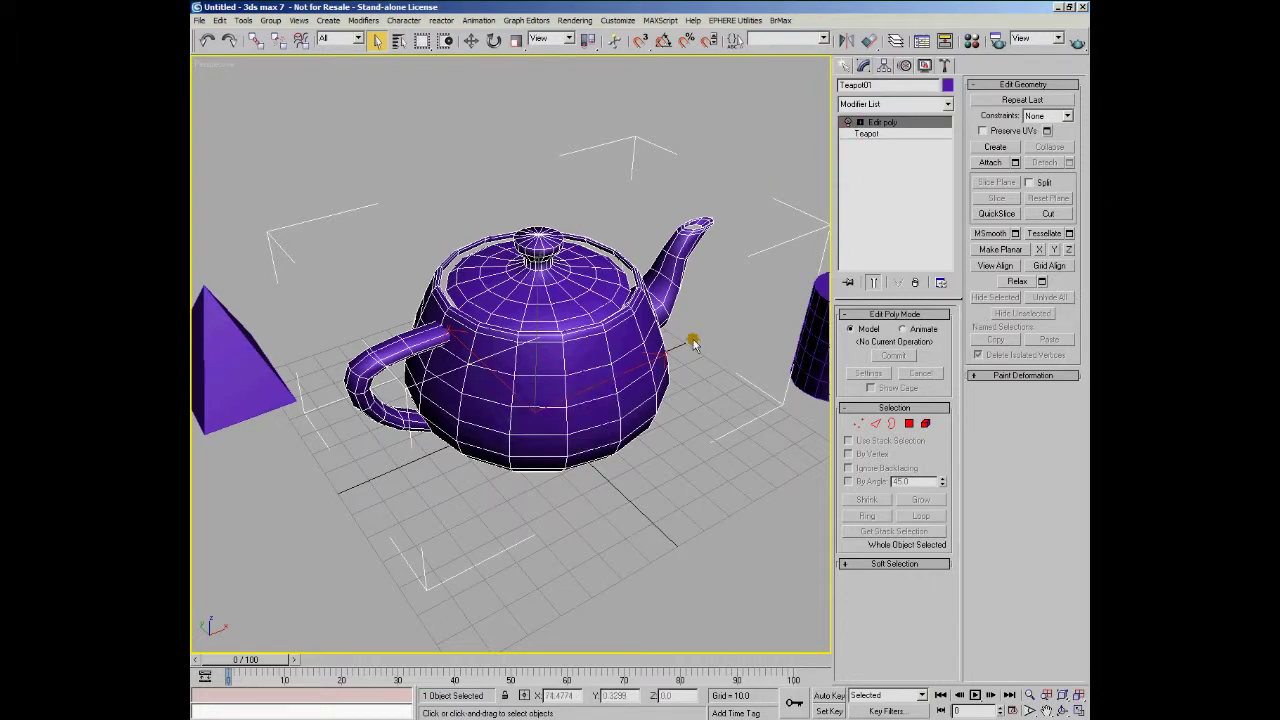
pyautogui.click(848, 122)
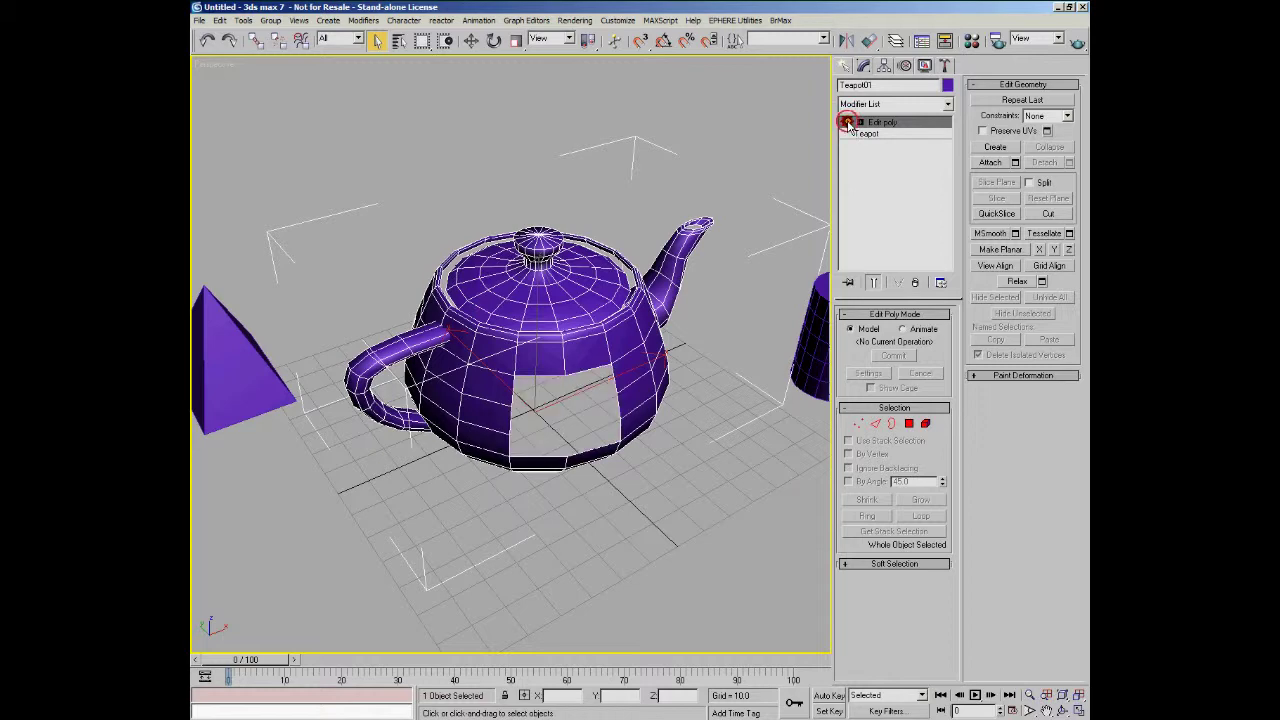
# Step: Move the spout tip's vertices up and outward, and the vertex ring below the tip outward and down
pyautogui.click(858, 423)
pyautogui.keyDown('alt'); pyautogui.moveTo(714, 277); pyautogui.dragTo(760, 300, button='middle'); pyautogui.keyUp('alt')
pyautogui.moveTo(788, 208); pyautogui.dragTo(736, 276)
pyautogui.keyDown('alt'); pyautogui.moveTo(736, 276); pyautogui.dragTo(737, 270, button='middle'); pyautogui.keyUp('alt')
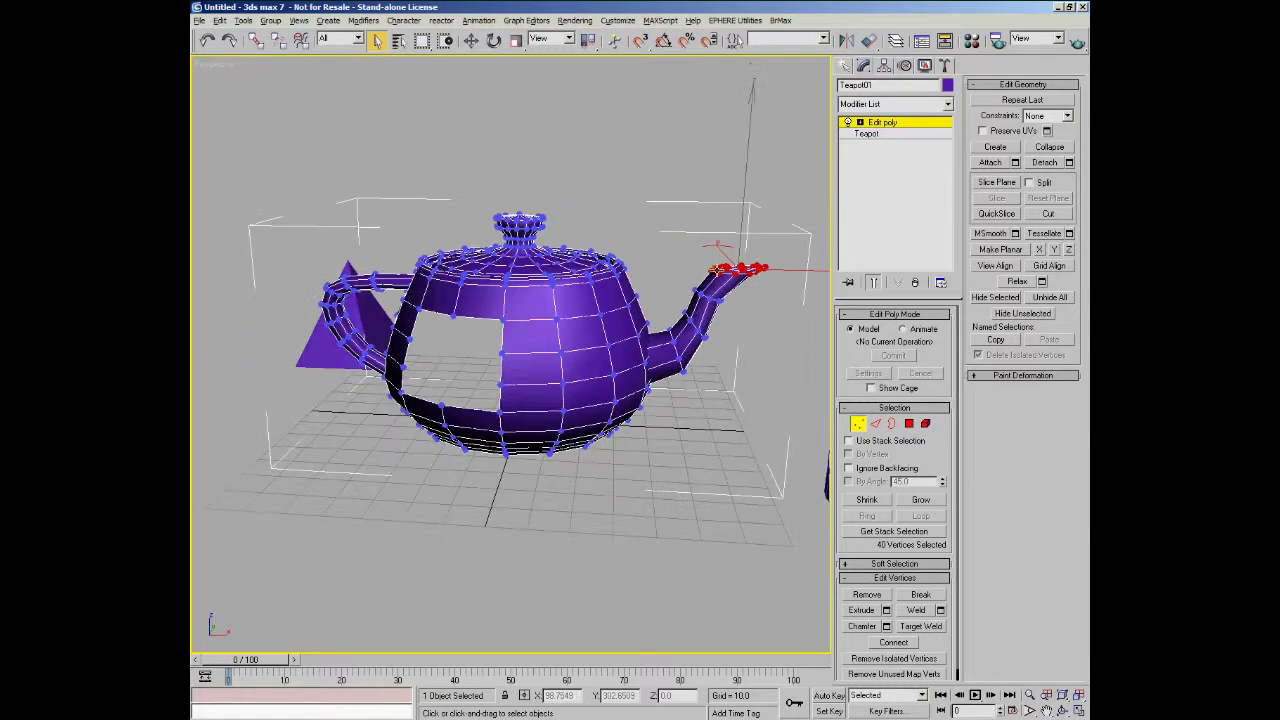
pyautogui.press('e')
pyautogui.press('w')
pyautogui.moveTo(758, 225); pyautogui.dragTo(804, 149)
pyautogui.moveTo(665, 271); pyautogui.dragTo(750, 326)
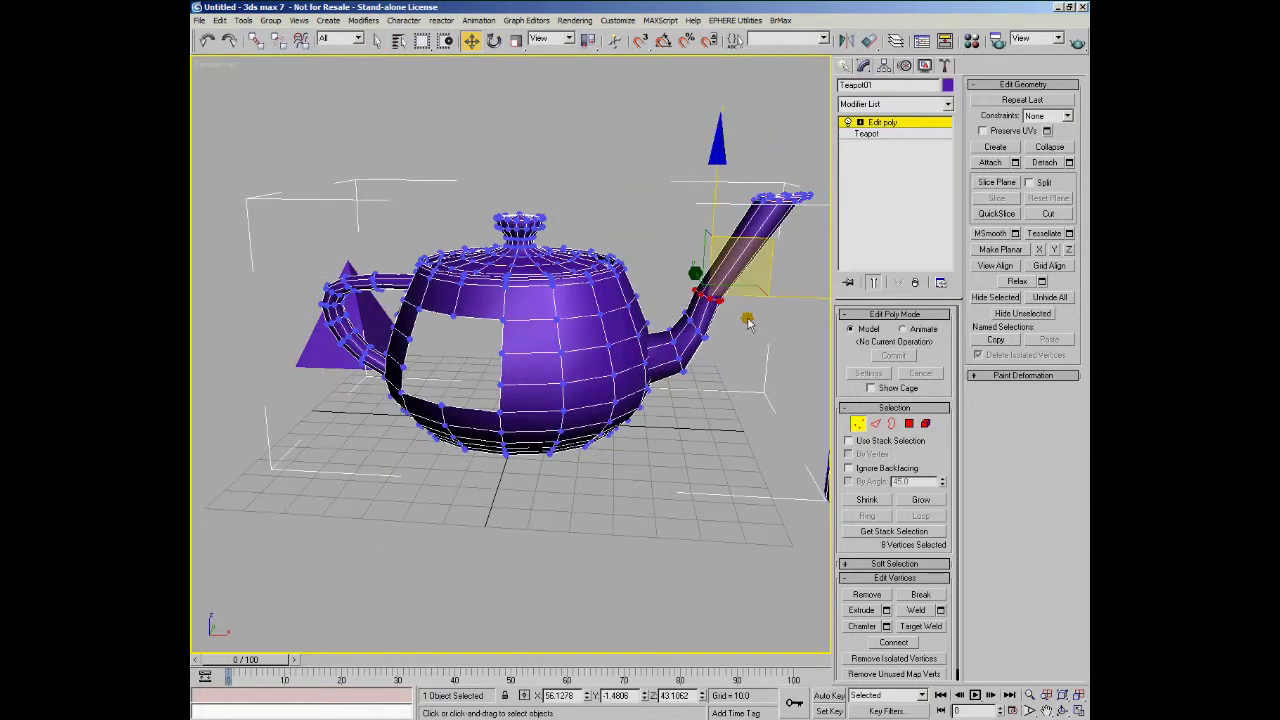
pyautogui.moveTo(760, 248); pyautogui.dragTo(800, 270)
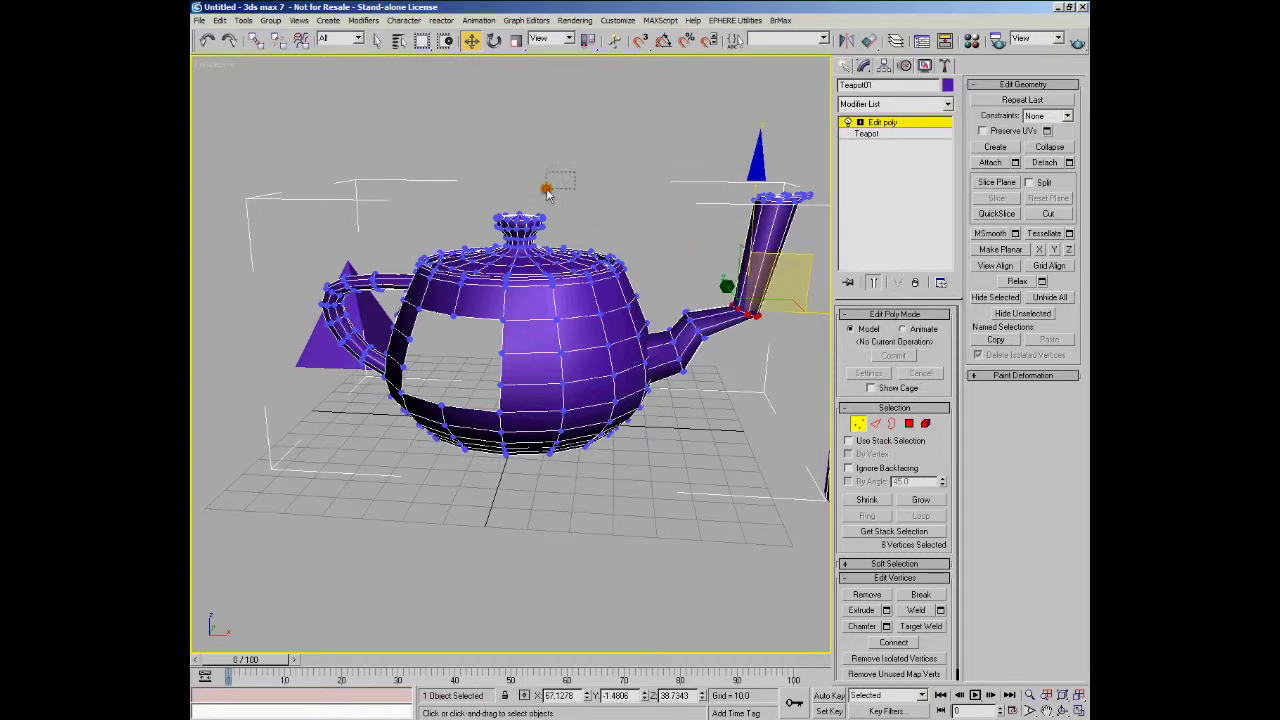
# Step: Raise the top vertices of the lid knob to stretch it into a tall cylinder, then exit Vertex level
pyautogui.moveTo(550, 188); pyautogui.dragTo(490, 222)
pyautogui.moveTo(551, 160); pyautogui.dragTo(531, 120)
pyautogui.keyDown('alt'); pyautogui.moveTo(531, 120); pyautogui.dragTo(545, 229, button='middle'); pyautogui.keyUp('alt')
pyautogui.click(855, 423)
pyautogui.keyDown('alt'); pyautogui.moveTo(600, 330); pyautogui.dragTo(628, 220, button='middle'); pyautogui.keyUp('alt')
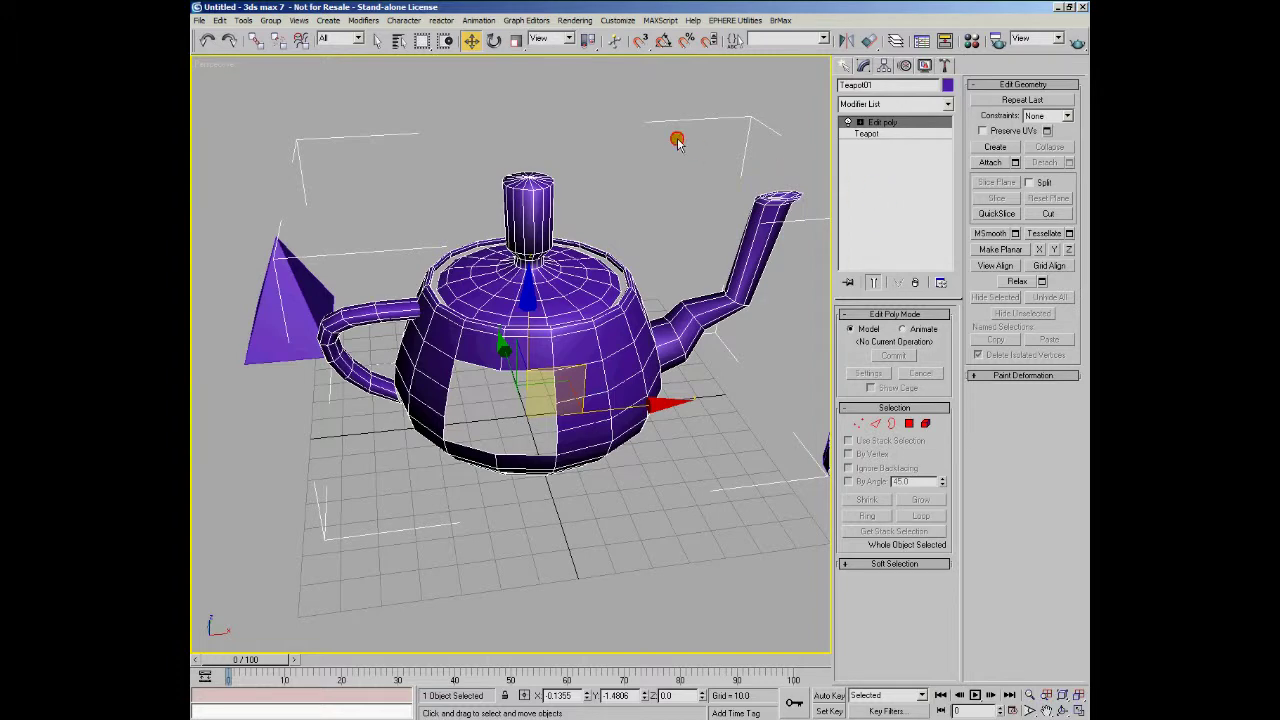
# Step: Turn the Edit Poly modifier off and on repeatedly to compare the original teapot with the edited one
pyautogui.click(846, 122)
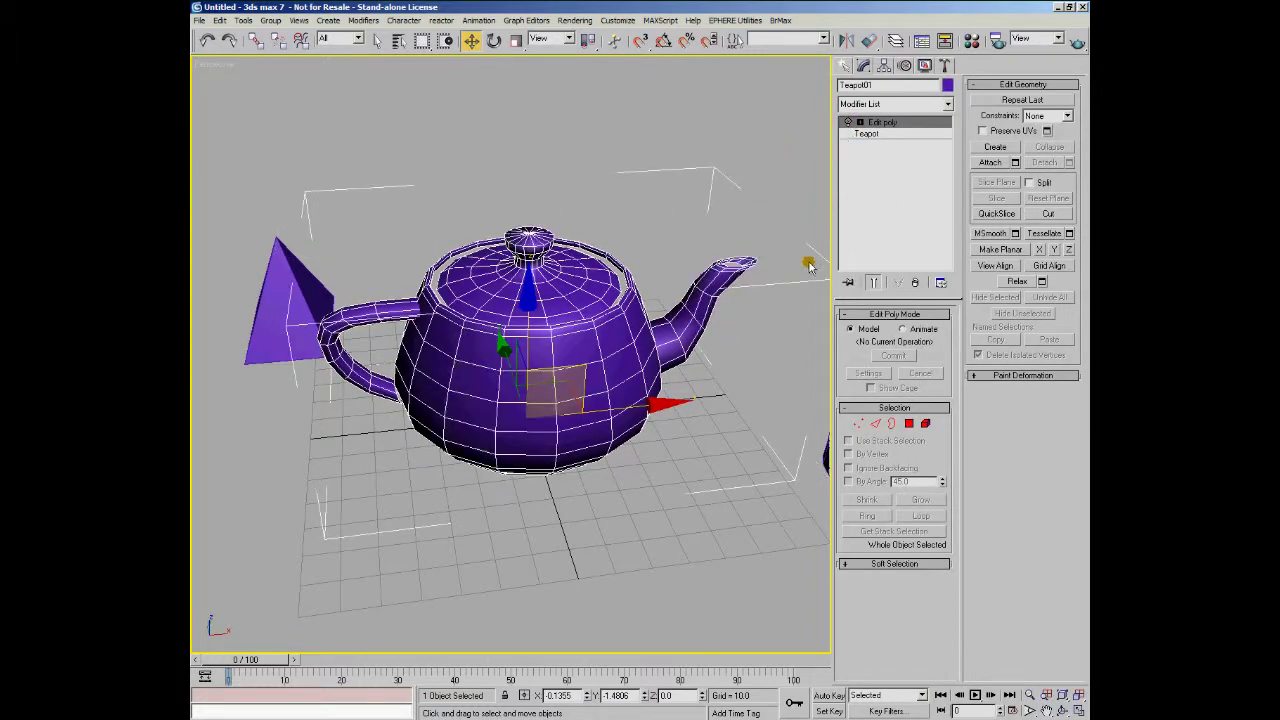
pyautogui.click(847, 122)
pyautogui.click(847, 122)
pyautogui.click(847, 122)
pyautogui.click(847, 122)
pyautogui.click(847, 122)
pyautogui.click(847, 122)
pyautogui.click(847, 122)
pyautogui.click(847, 122)
pyautogui.click(849, 124)
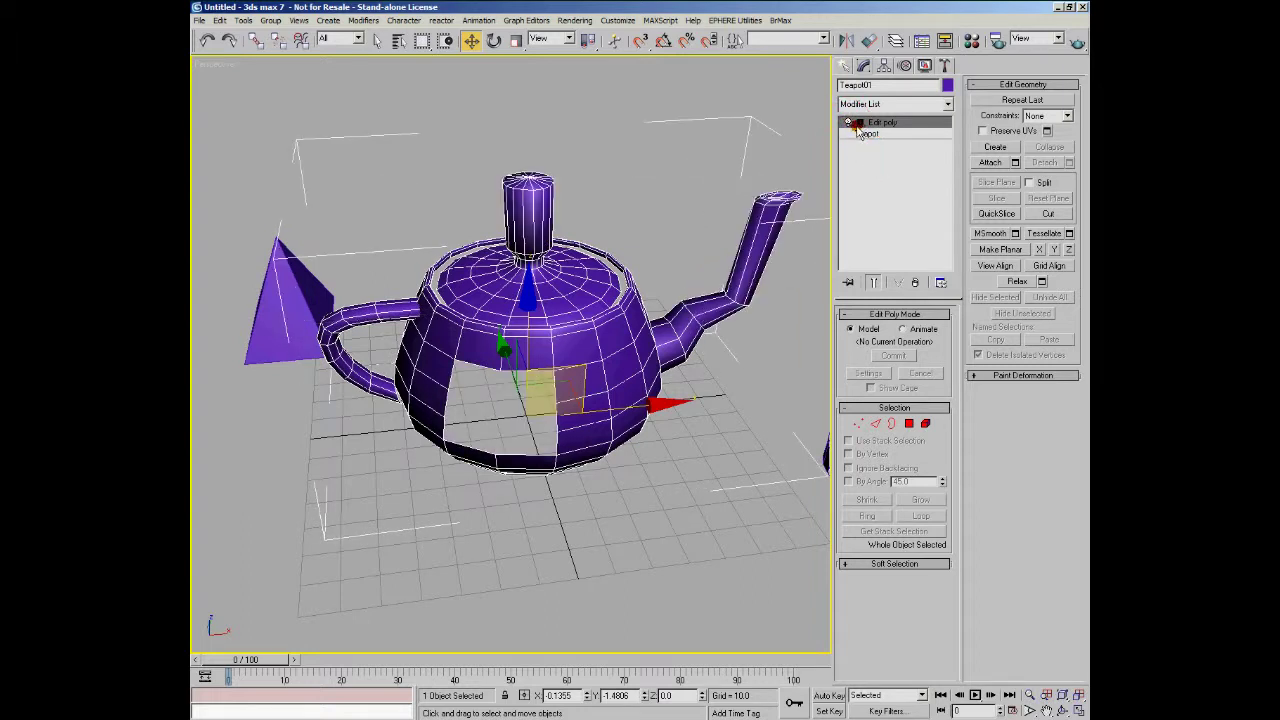
pyautogui.click(847, 122)
pyautogui.click(847, 122)
# Step: Add a Bend modifier above Edit Poly on the teapot and expand its Gizmo and Center sub-levels
pyautogui.click(947, 104)
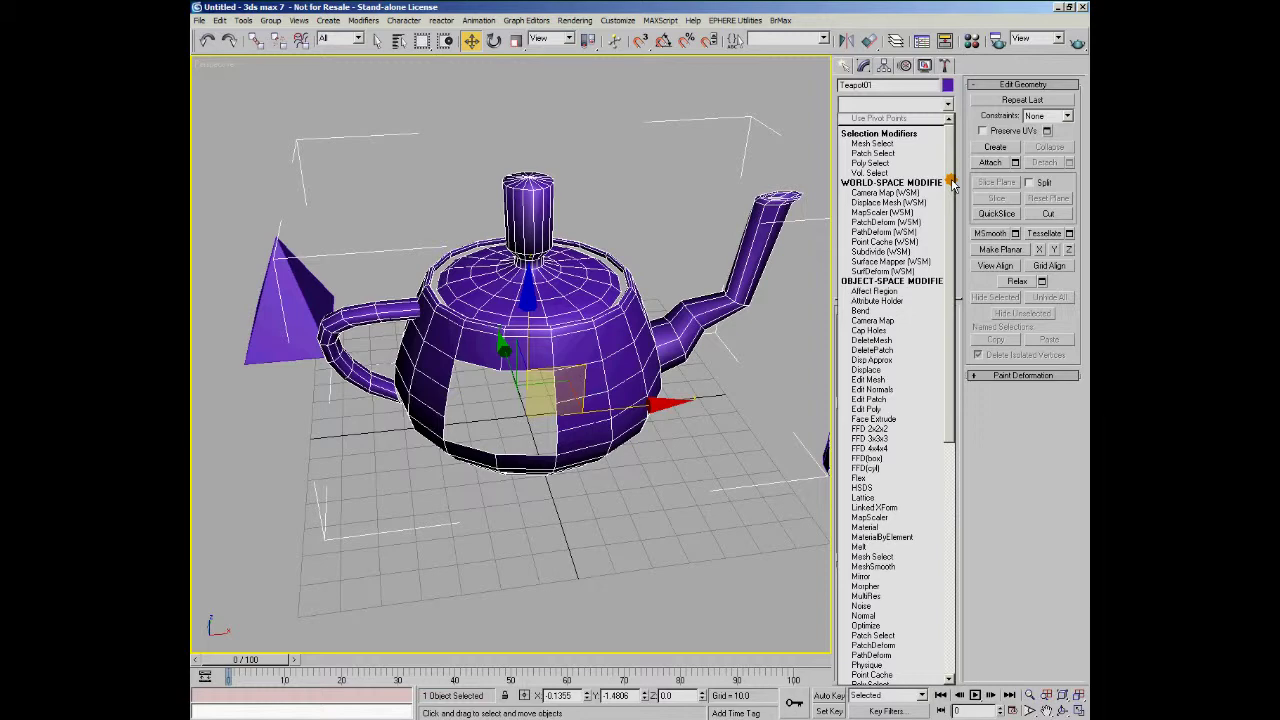
pyautogui.click(889, 311)
pyautogui.moveTo(773, 288); pyautogui.dragTo(679, 279, button='middle')
pyautogui.click(899, 122)
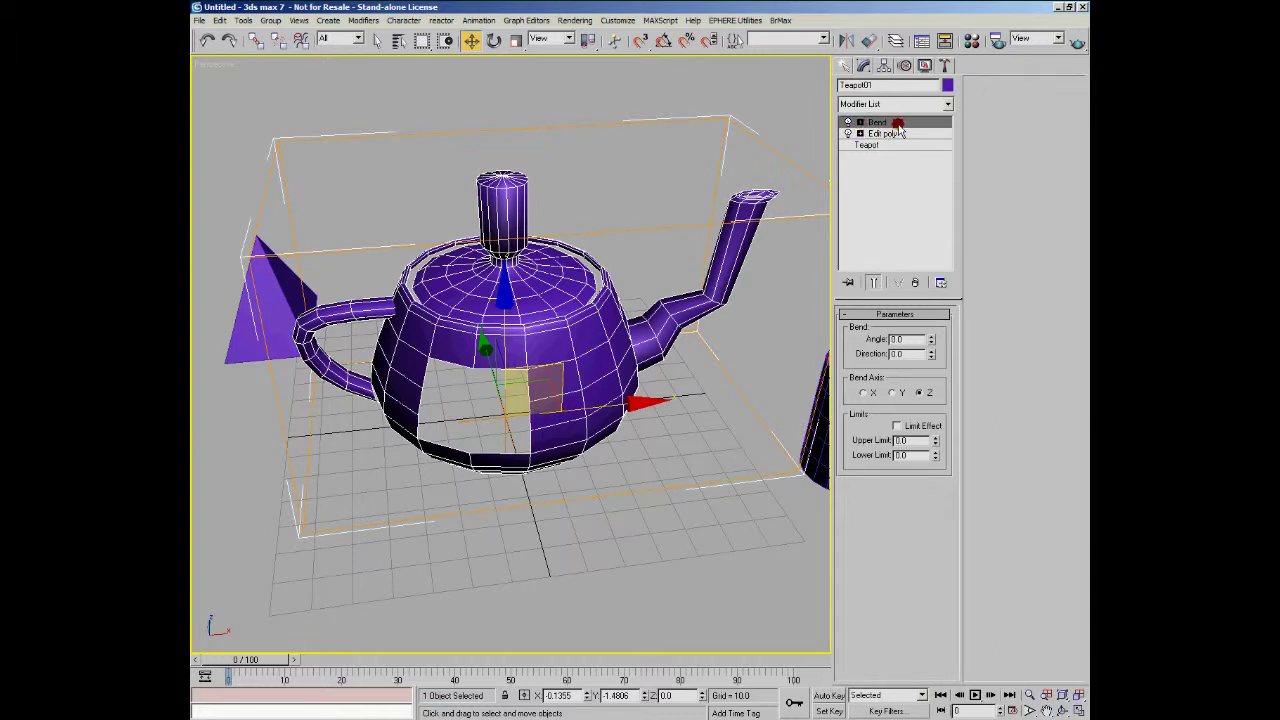
pyautogui.click(860, 122)
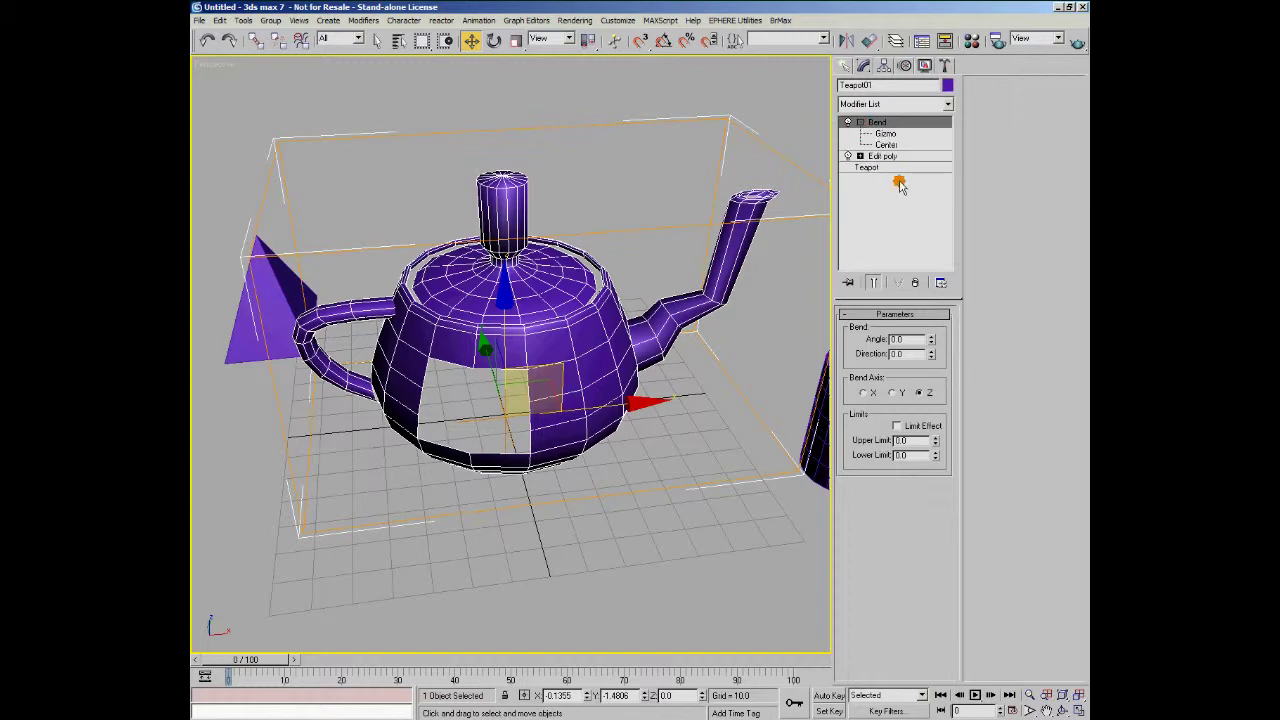
# Step: Try the Bend modifier's Gizmo and Center sub-levels, attempting to move the bend center
pyautogui.click(886, 133)
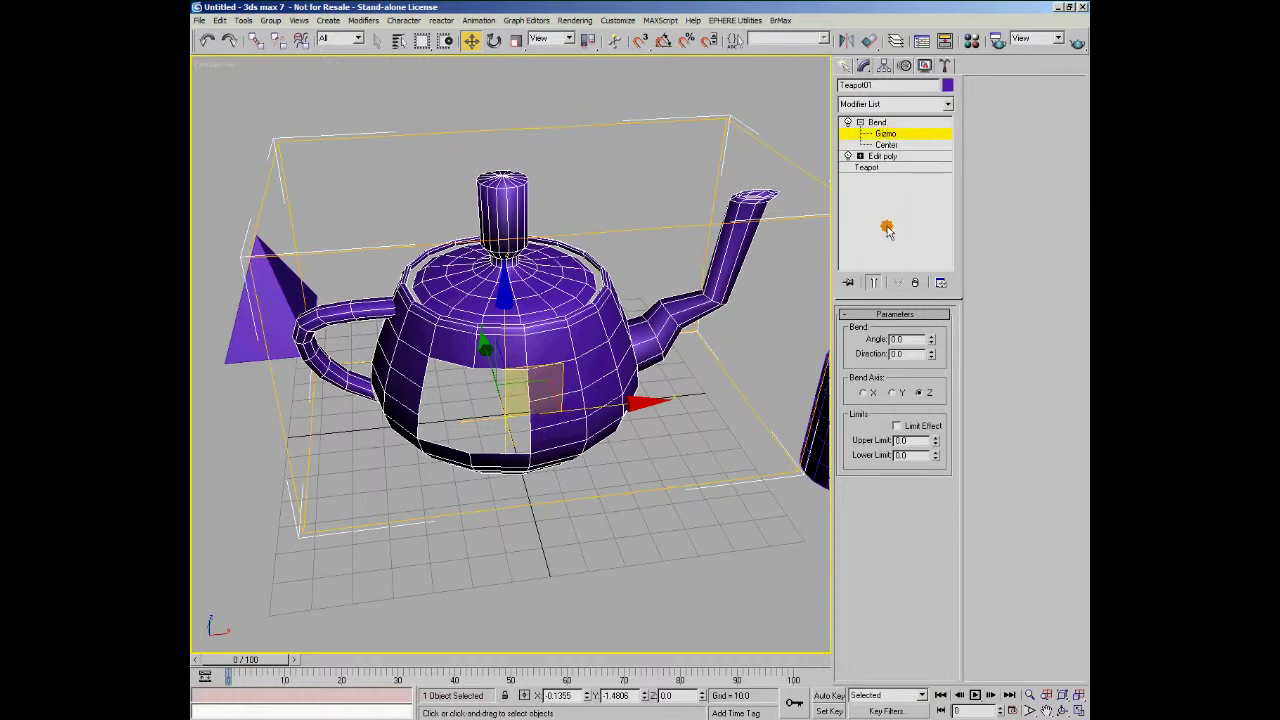
pyautogui.keyDown('alt'); pyautogui.moveTo(628, 366); pyautogui.dragTo(585, 368, button='middle'); pyautogui.keyUp('alt')
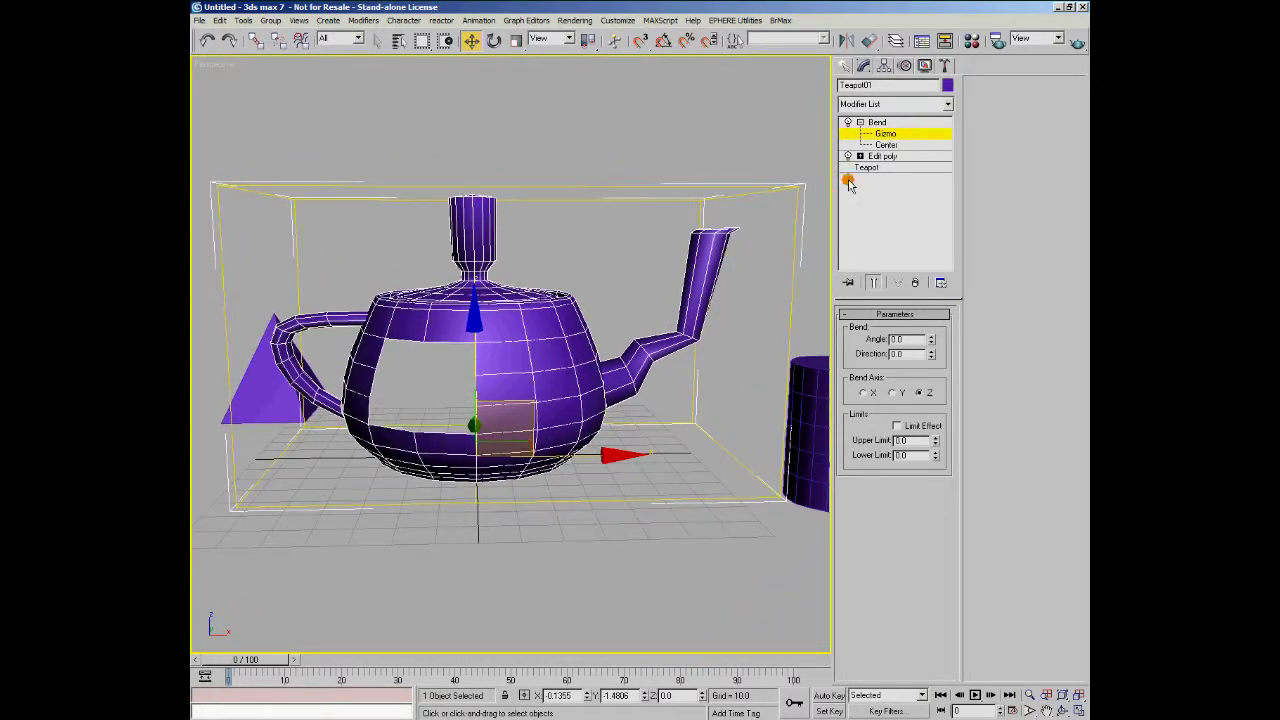
pyautogui.click(886, 145)
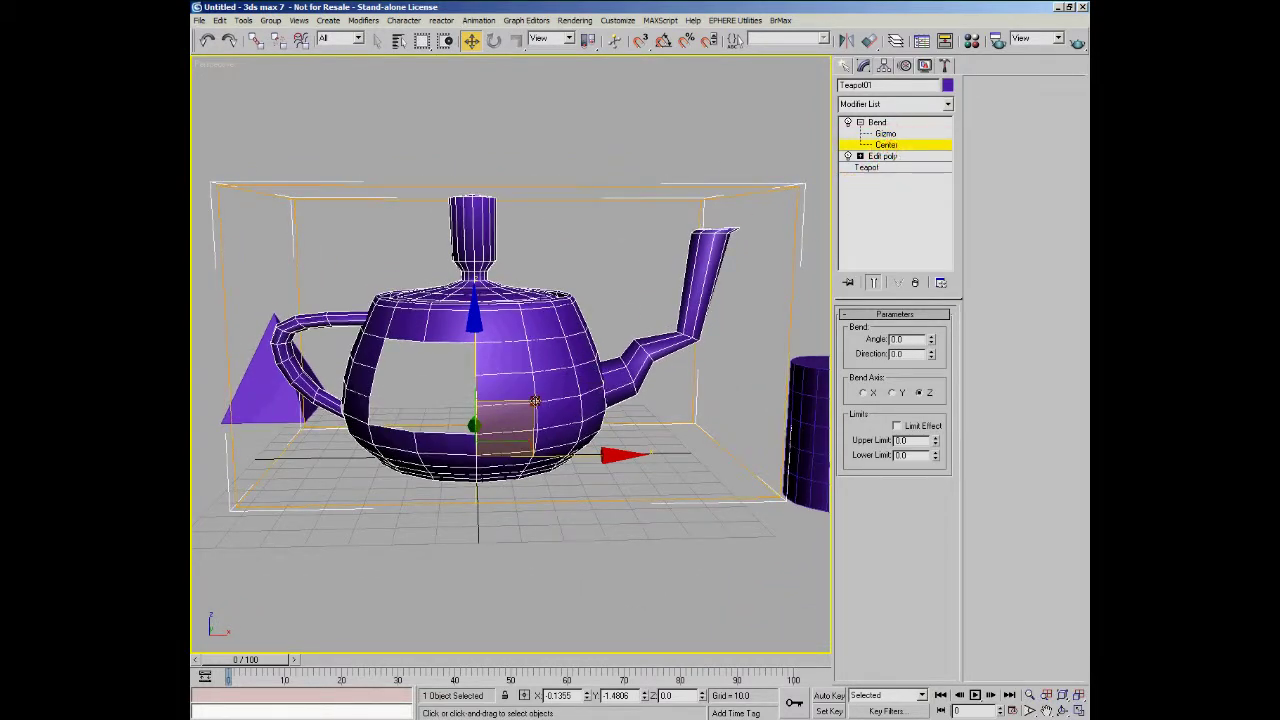
pyautogui.moveTo(536, 400); pyautogui.dragTo(568, 335)
pyautogui.moveTo(568, 335)
pyautogui.keyDown('alt'); pyautogui.mouseDown(button='middle')
pyautogui.moveTo(380, 340)
pyautogui.moveTo(577, 348)
pyautogui.moveTo(556, 347)
pyautogui.mouseUp(button='middle'); pyautogui.keyUp('alt')
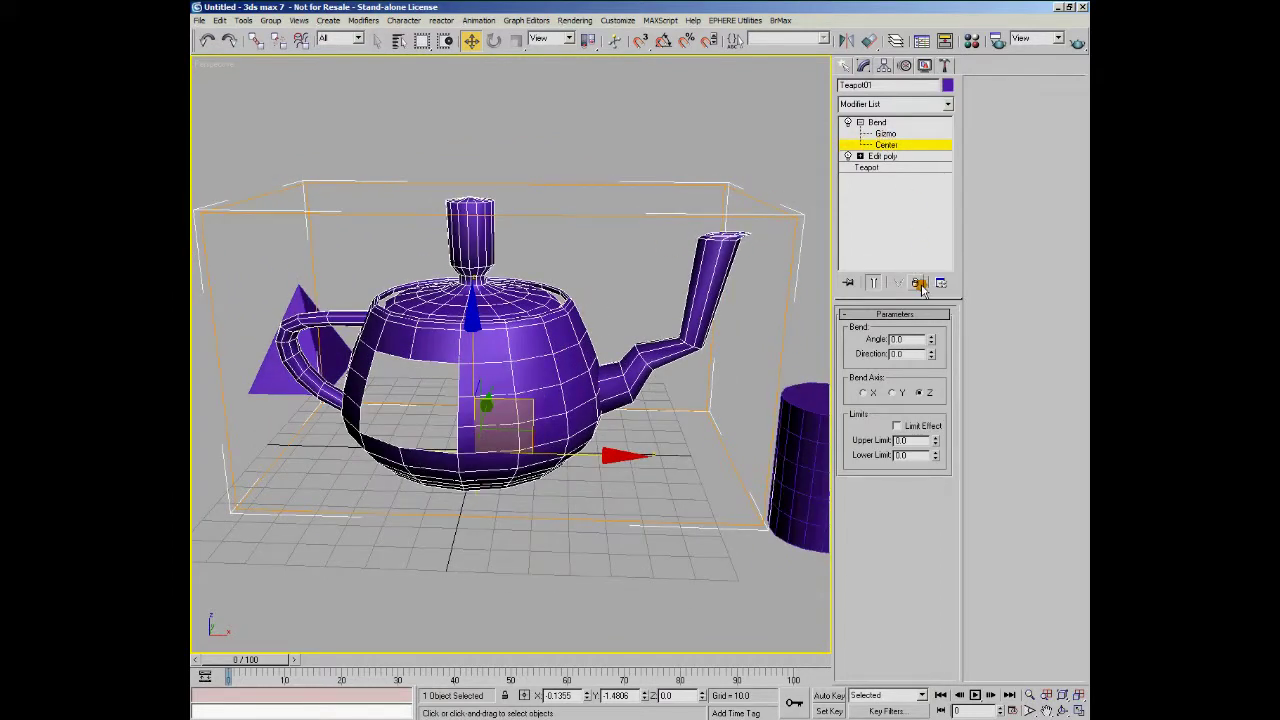
# Step: Set the Bend modifier's angle to 49
pyautogui.moveTo(932, 340); pyautogui.dragTo(956, 281)
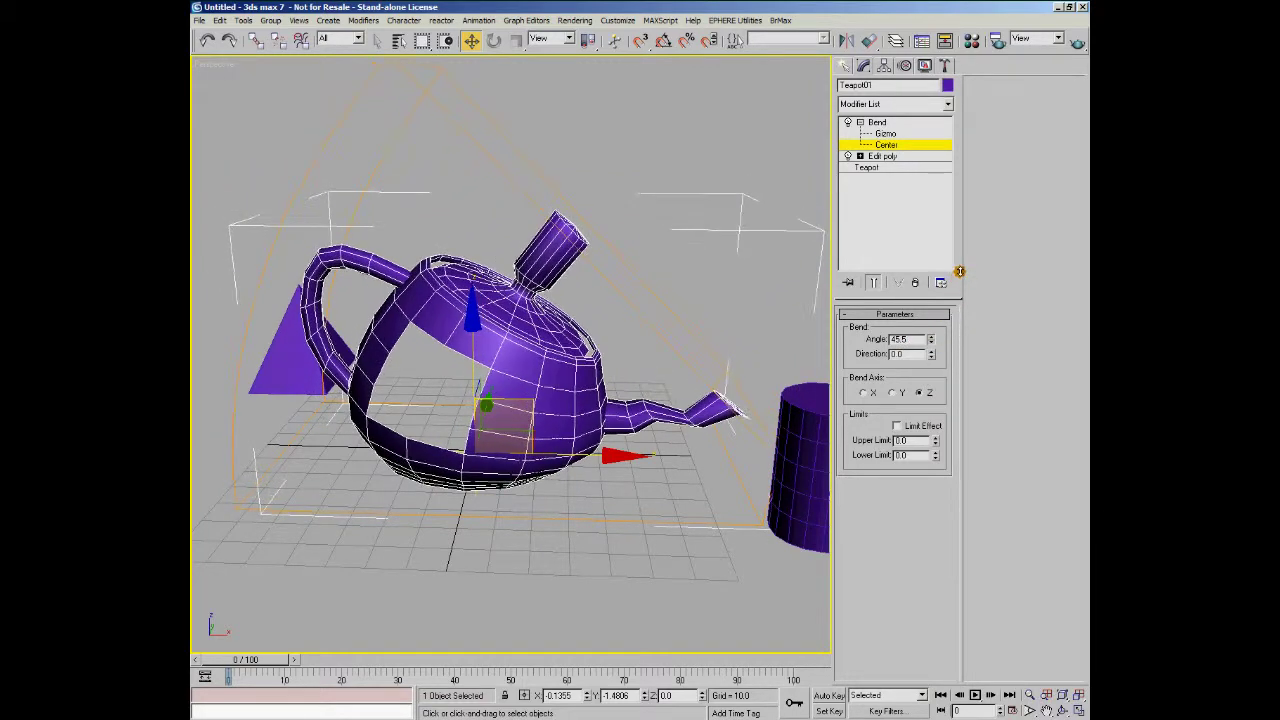
pyautogui.scroll(-3, 475, 436)
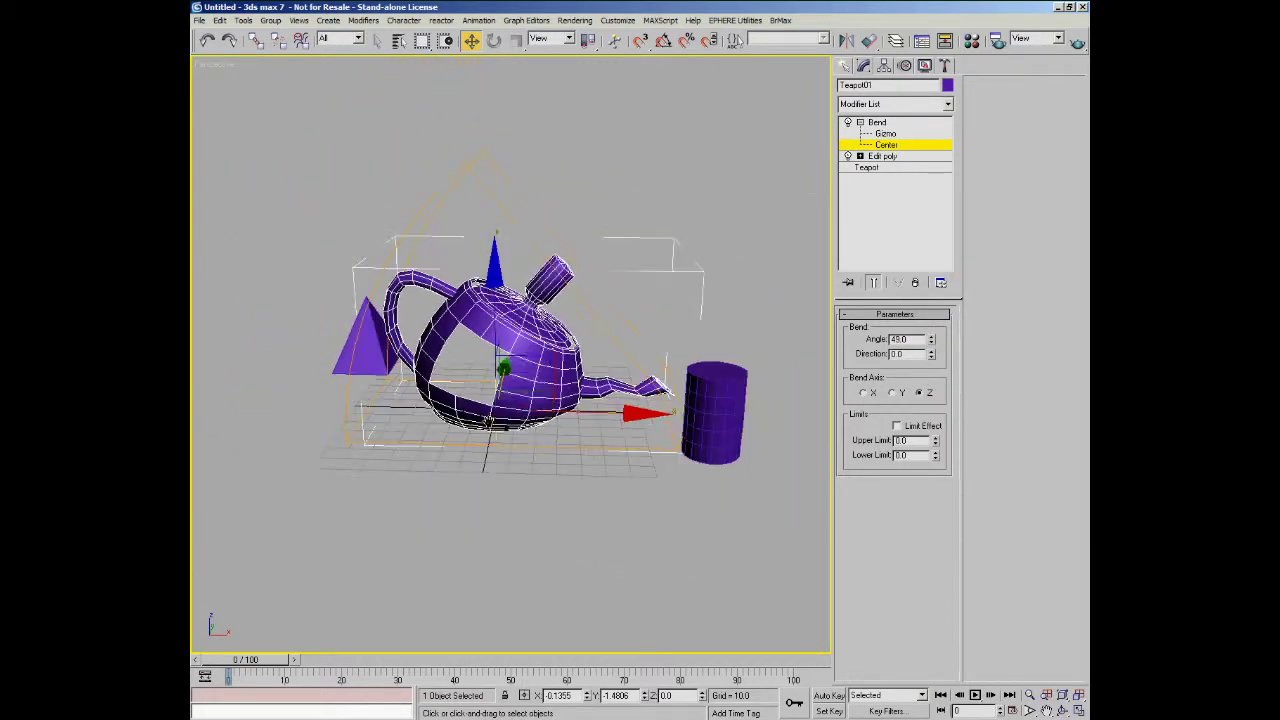
pyautogui.keyDown('alt'); pyautogui.moveTo(524, 404); pyautogui.dragTo(548, 338, button='middle'); pyautogui.keyUp('alt')
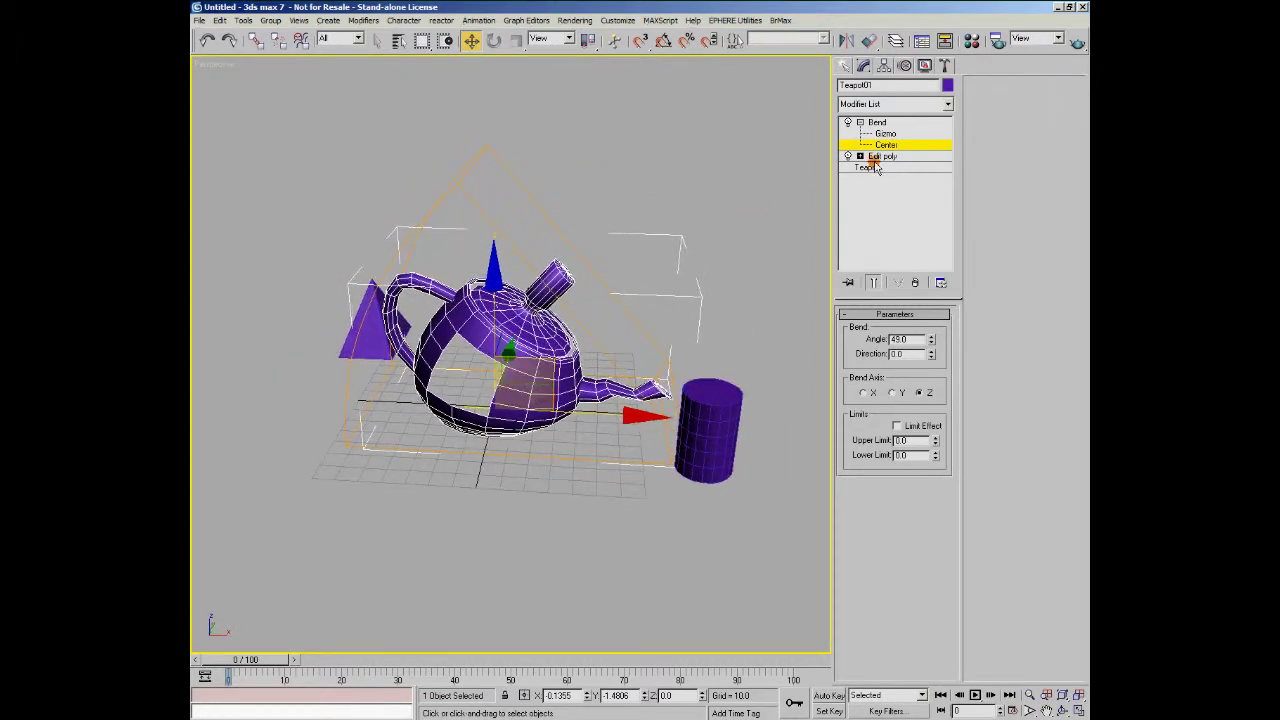
# Step: Move the Bend modifier's center along the X axis to about X -6.3
pyautogui.keyDown('alt'); pyautogui.moveTo(545, 350); pyautogui.dragTo(545, 380, button='middle'); pyautogui.keyUp('alt')
pyautogui.moveTo(567, 410); pyautogui.dragTo(740, 195)
pyautogui.rightClick(740, 195)
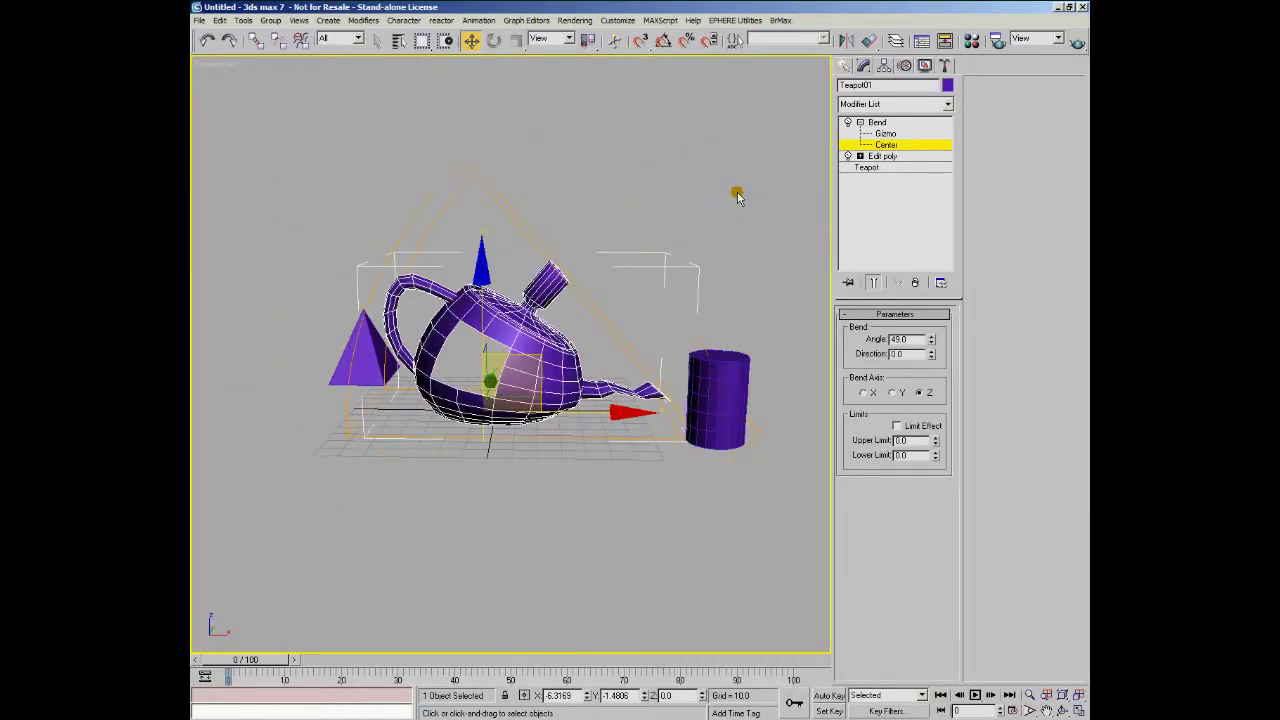
# Step: Switch the Bend modifier to its Gizmo sub-level and try moving the gizmo around the teapot
pyautogui.click(886, 133)
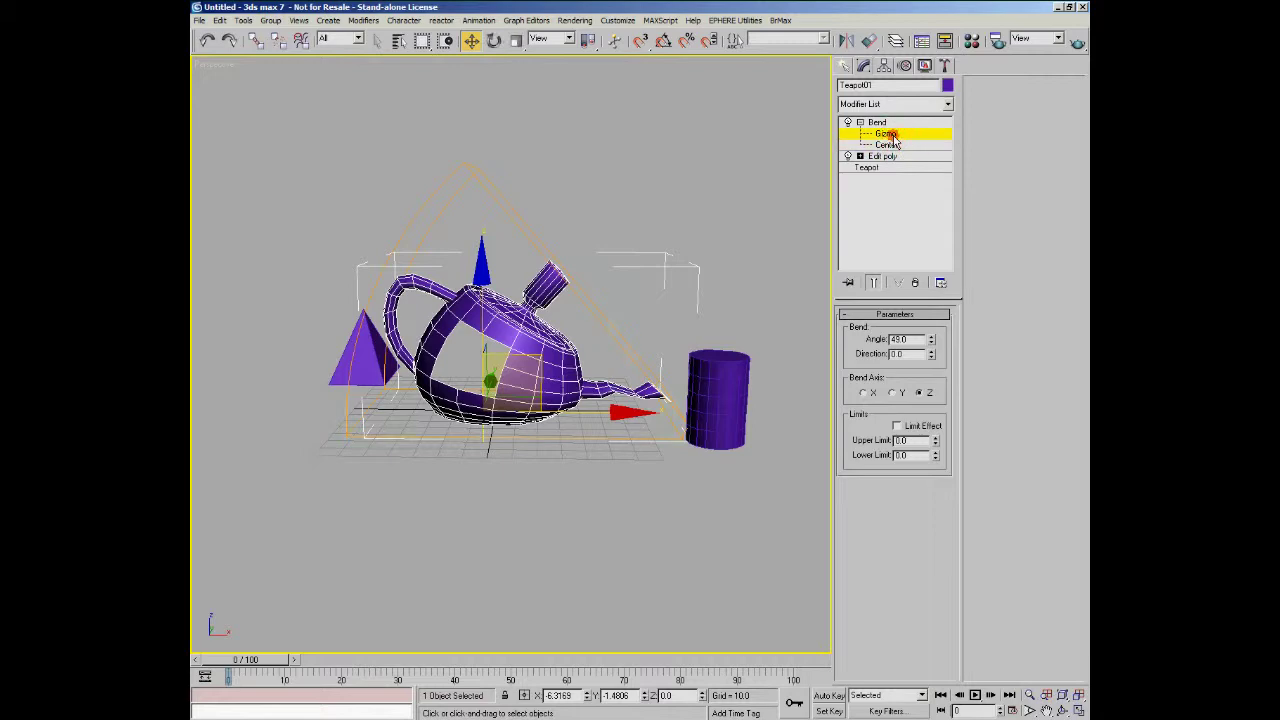
pyautogui.moveTo(582, 411); pyautogui.dragTo(335, 408)
pyautogui.rightClick(335, 408)
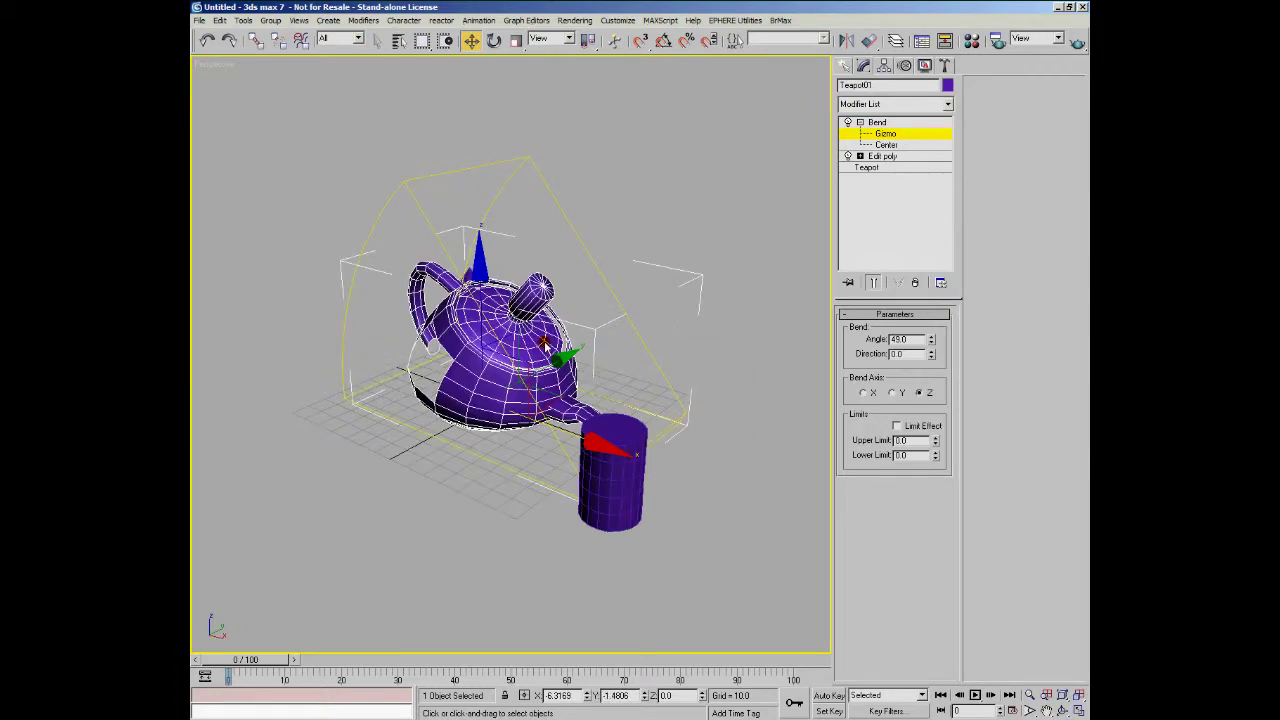
pyautogui.moveTo(545, 350); pyautogui.dragTo(525, 330)
pyautogui.moveTo(525, 330)
pyautogui.keyDown('alt'); pyautogui.mouseDown(button='middle')
pyautogui.moveTo(697, 298)
pyautogui.moveTo(540, 312)
pyautogui.mouseUp(button='middle'); pyautogui.keyUp('alt')
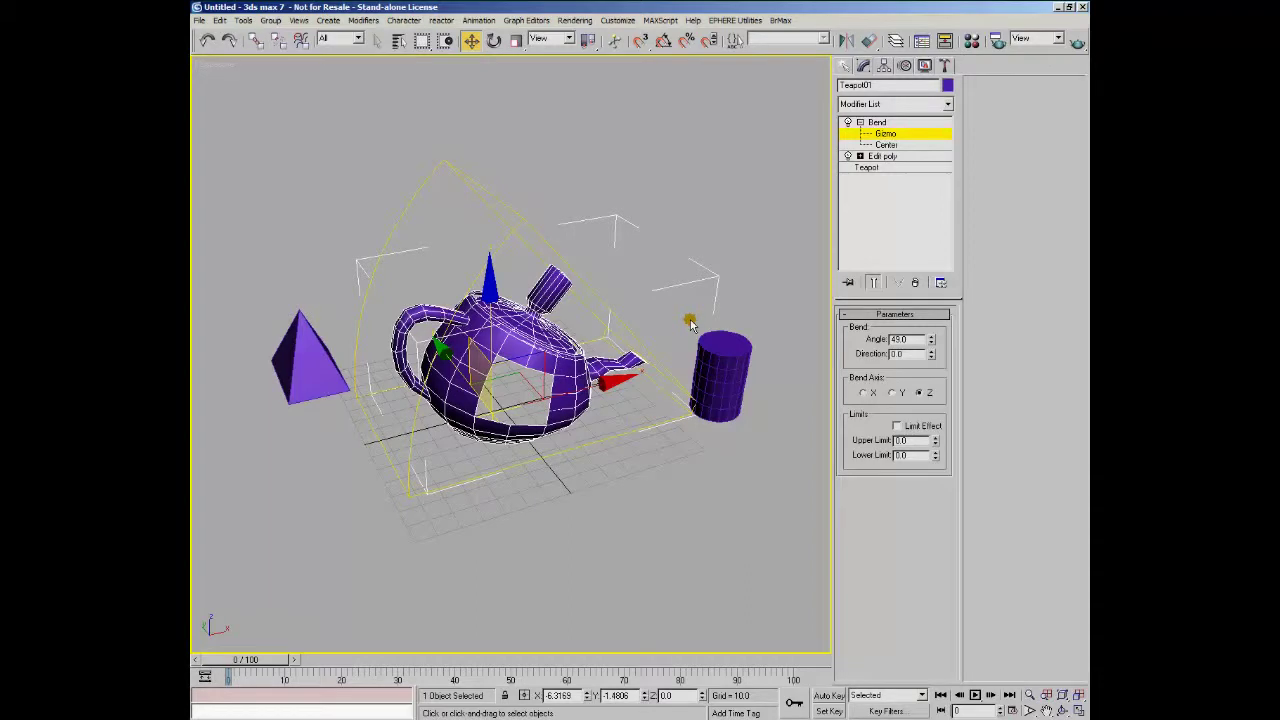
# Step: Reverse the teapot's bend by setting the Bend angle to -45.5
pyautogui.click(886, 134)
pyautogui.click(886, 134)
pyautogui.moveTo(931, 339); pyautogui.dragTo(933, 469)
pyautogui.keyDown('alt'); pyautogui.moveTo(584, 366); pyautogui.dragTo(533, 343, button='middle'); pyautogui.keyUp('alt')
# Step: Move the Bend modifier's center upward to about X -6.7, Z 18.4, and switch back to the Gizmo sub-level
pyautogui.click(885, 145)
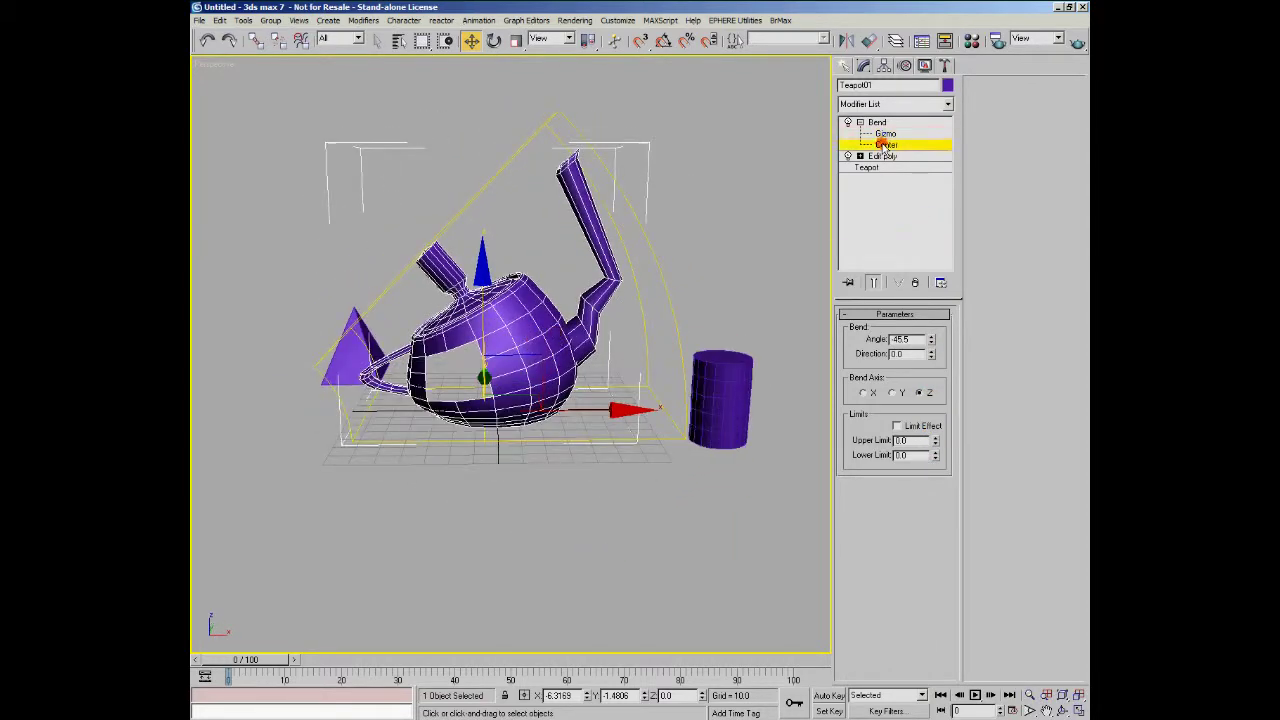
pyautogui.click(884, 133)
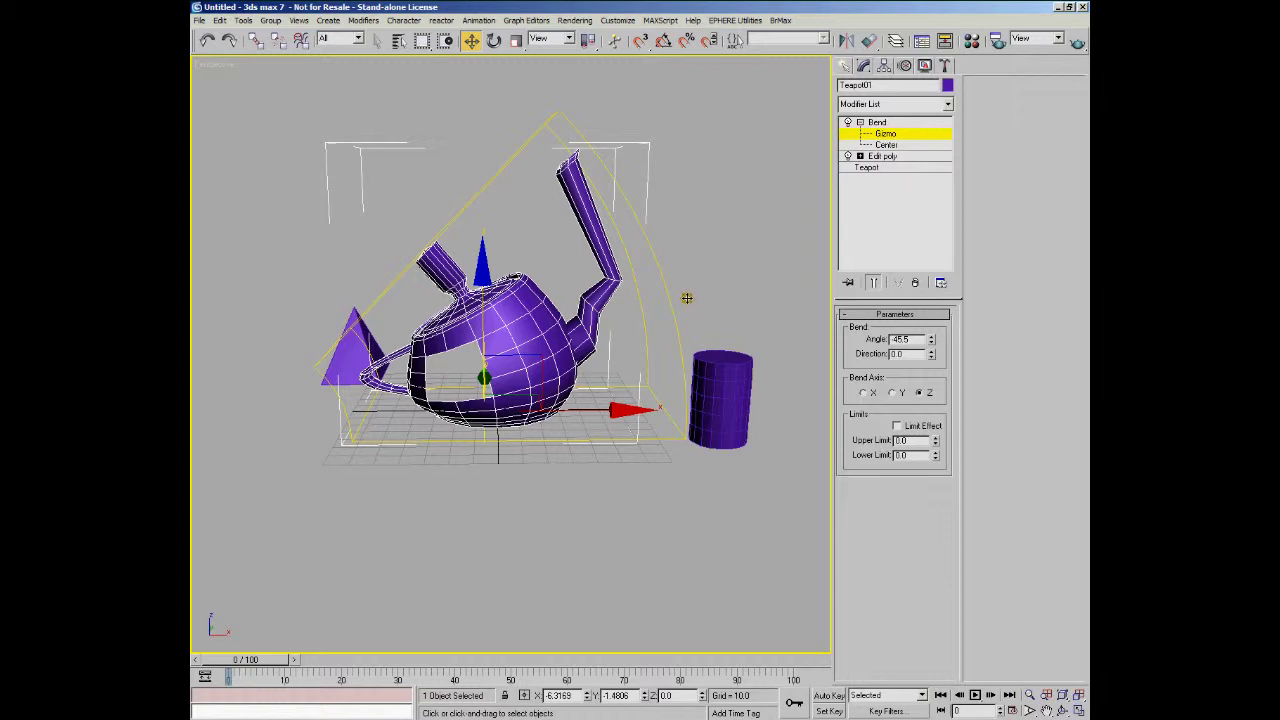
pyautogui.keyDown('alt'); pyautogui.moveTo(625, 355); pyautogui.dragTo(576, 372, button='middle'); pyautogui.keyUp('alt')
pyautogui.click(886, 145)
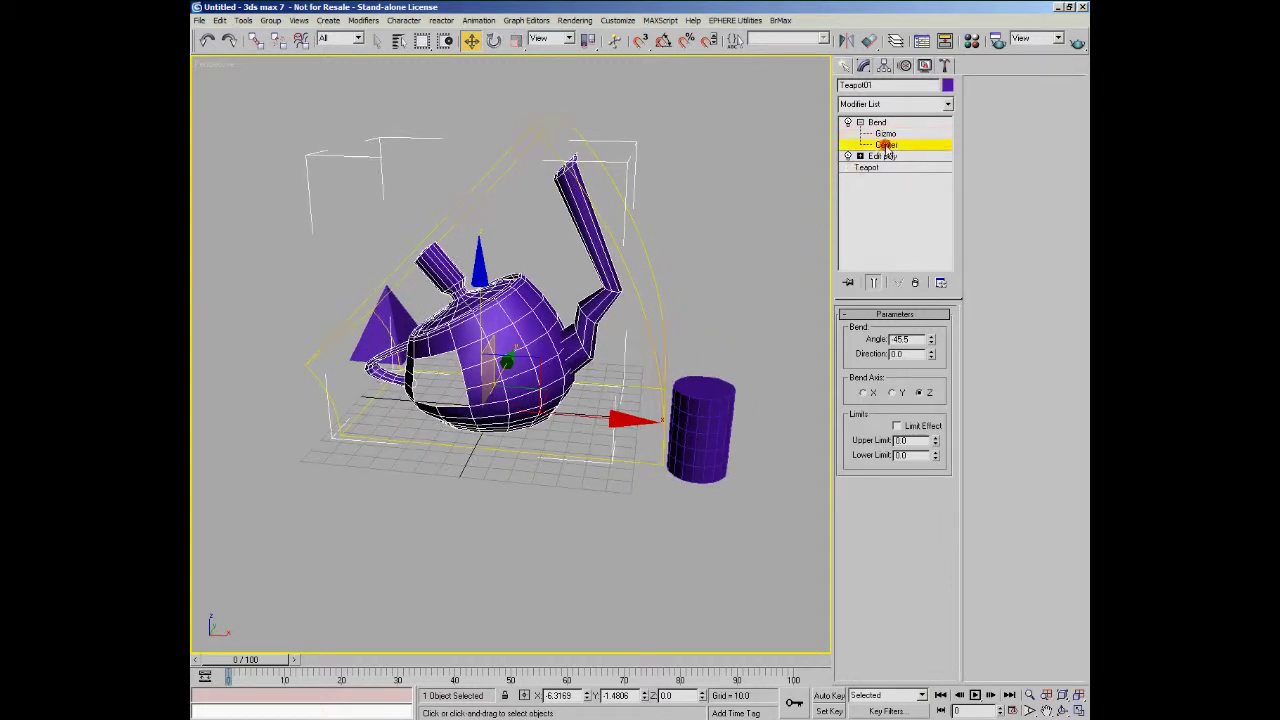
pyautogui.moveTo(567, 383); pyautogui.dragTo(506, 332)
pyautogui.click(886, 134)
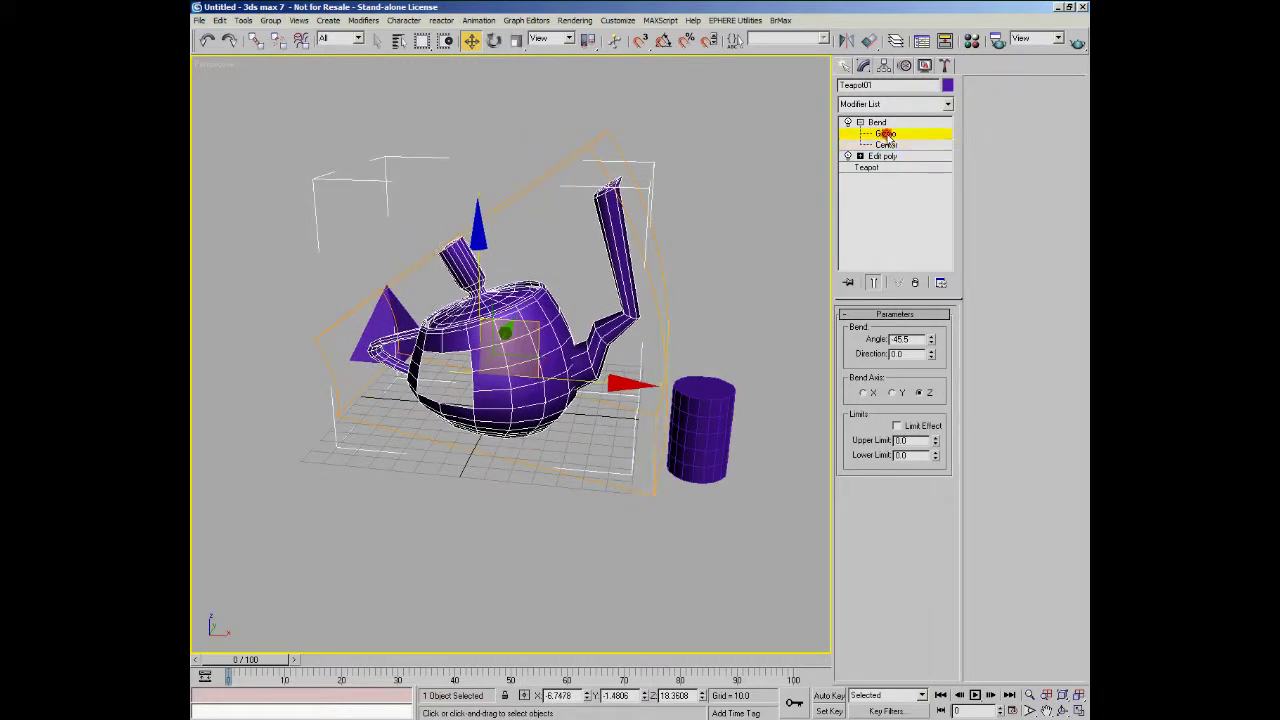
# Step: Examine Edit Poly's Vertex, Edge, Border and Polygon sub-levels beneath the Bend, then return to whole-object level and collapse the modifier
pyautogui.click(860, 122)
pyautogui.click(884, 133)
pyautogui.click(861, 134)
pyautogui.click(886, 146)
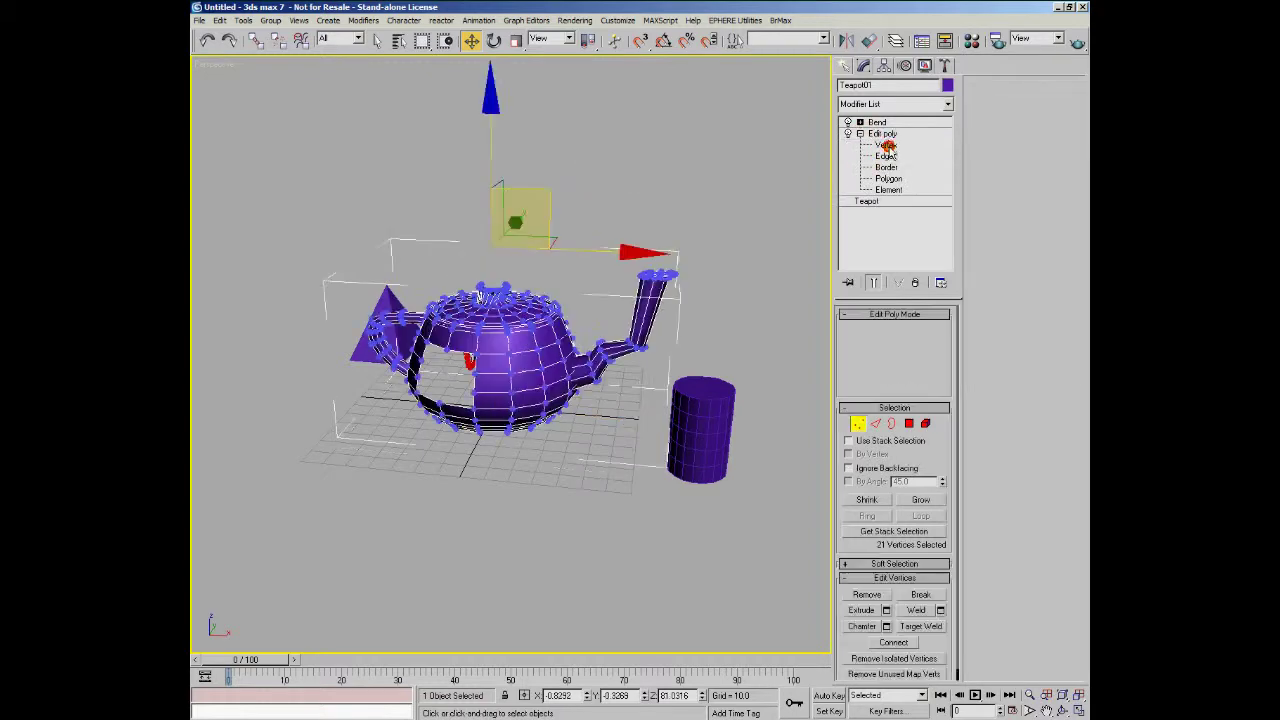
pyautogui.click(885, 157)
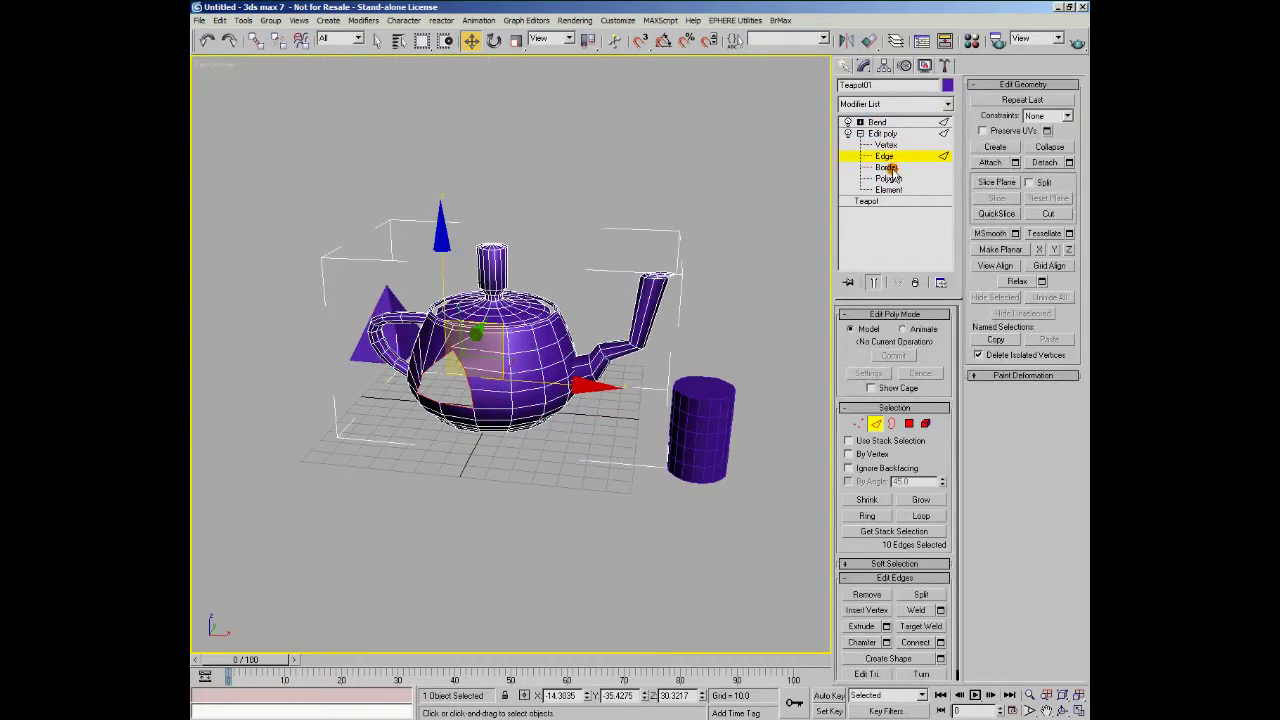
pyautogui.click(886, 167)
pyautogui.click(888, 178)
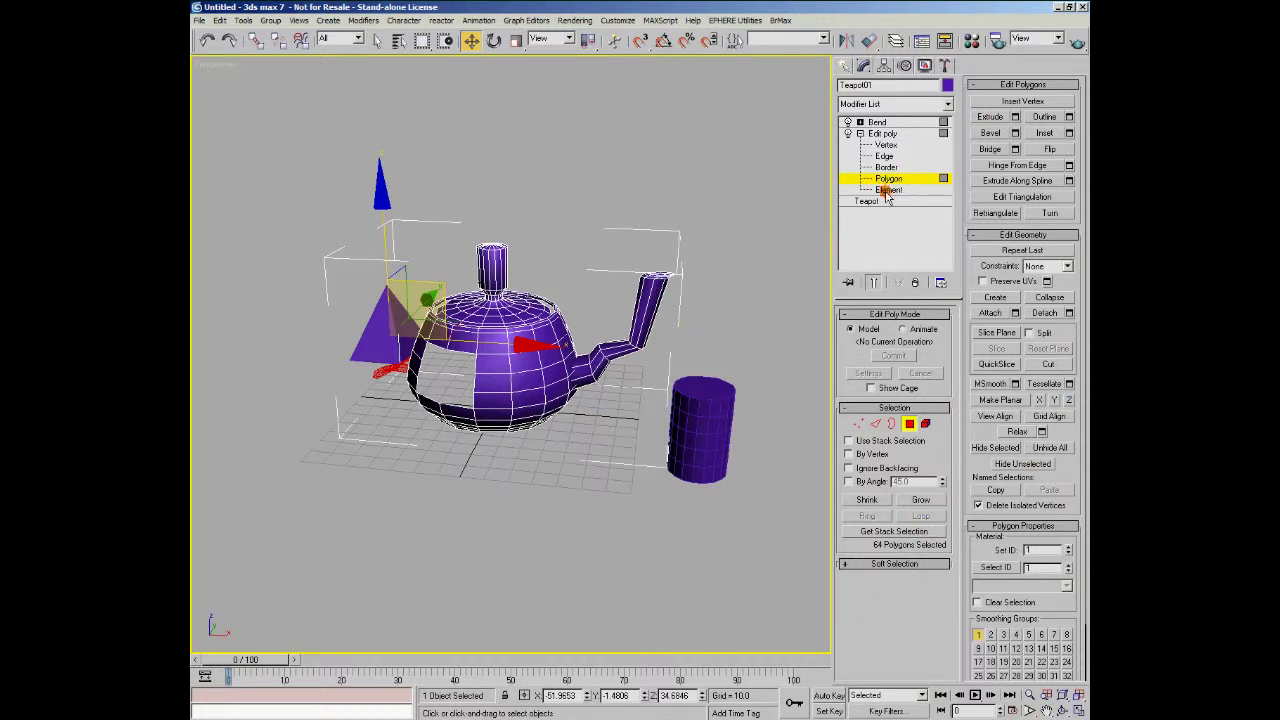
pyautogui.click(885, 156)
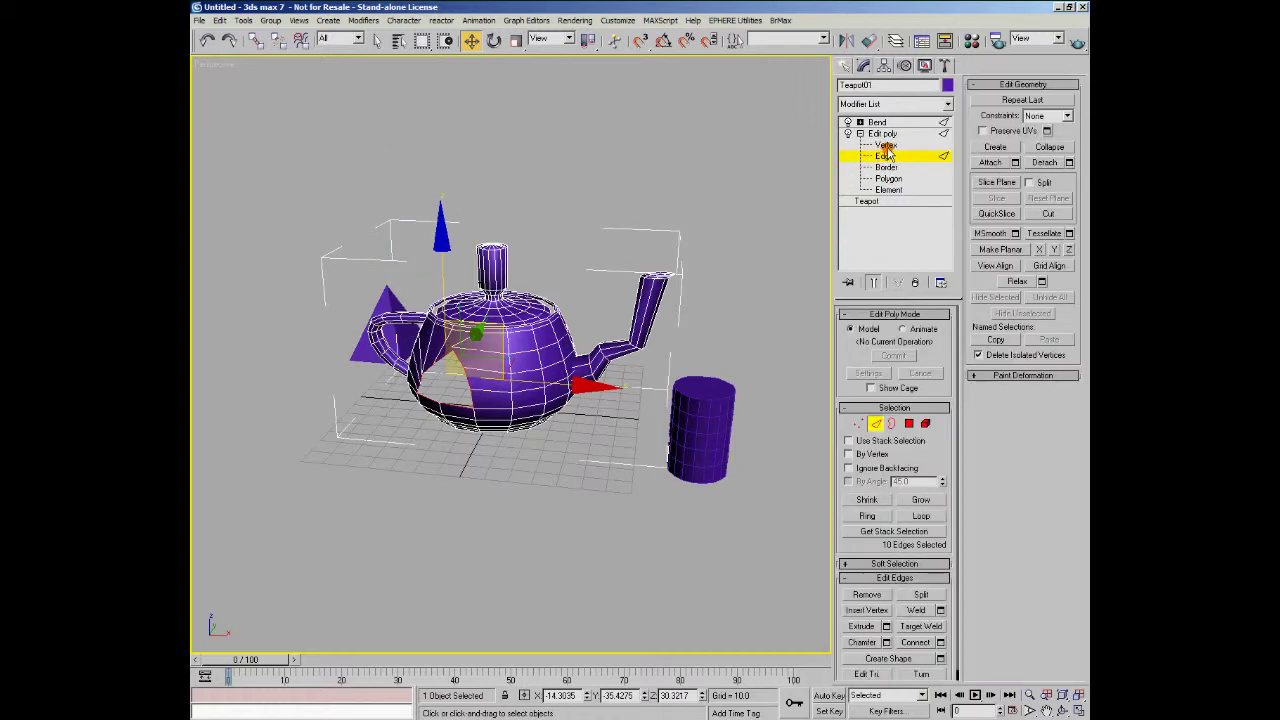
pyautogui.click(885, 146)
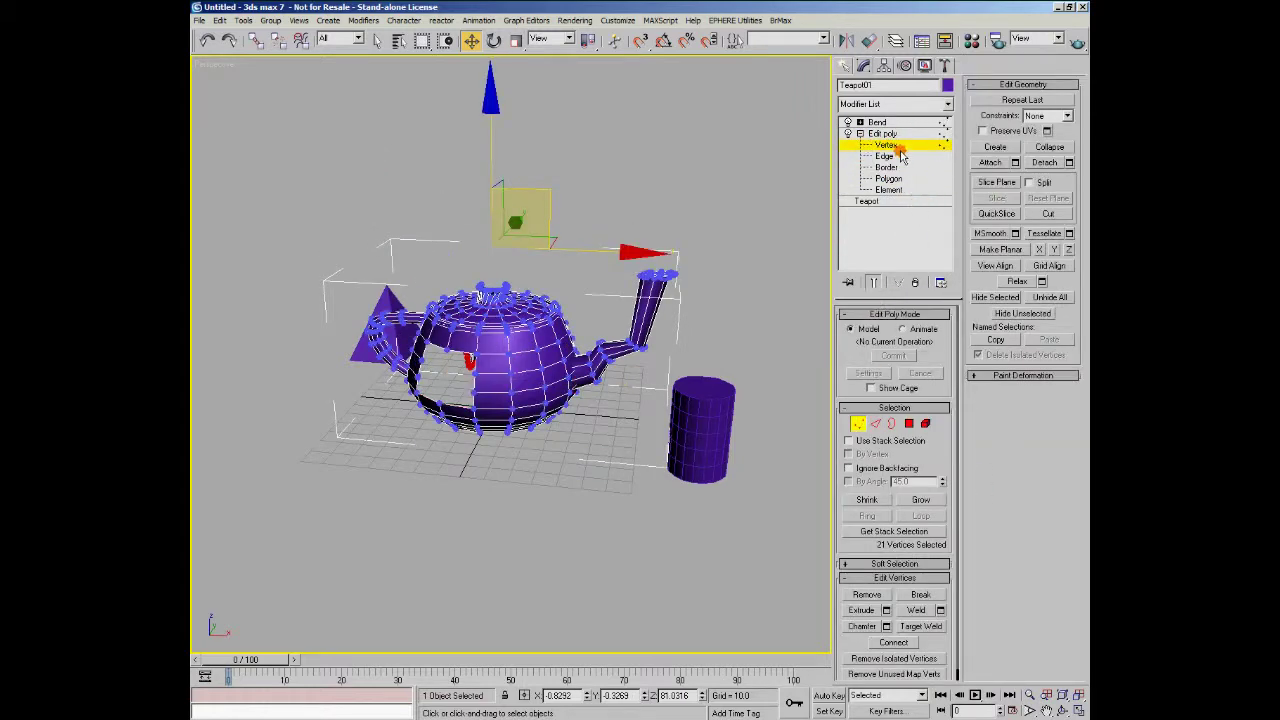
pyautogui.click(860, 134)
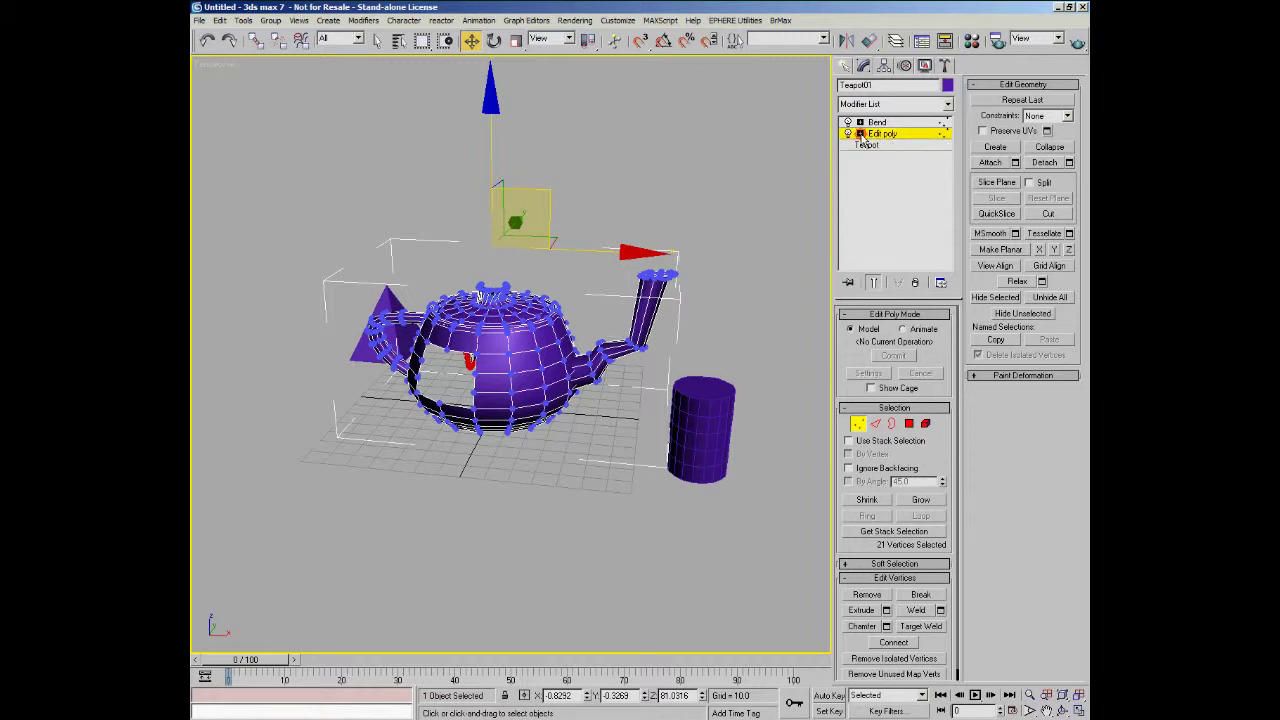
pyautogui.click(860, 134)
pyautogui.click(886, 133)
pyautogui.click(860, 134)
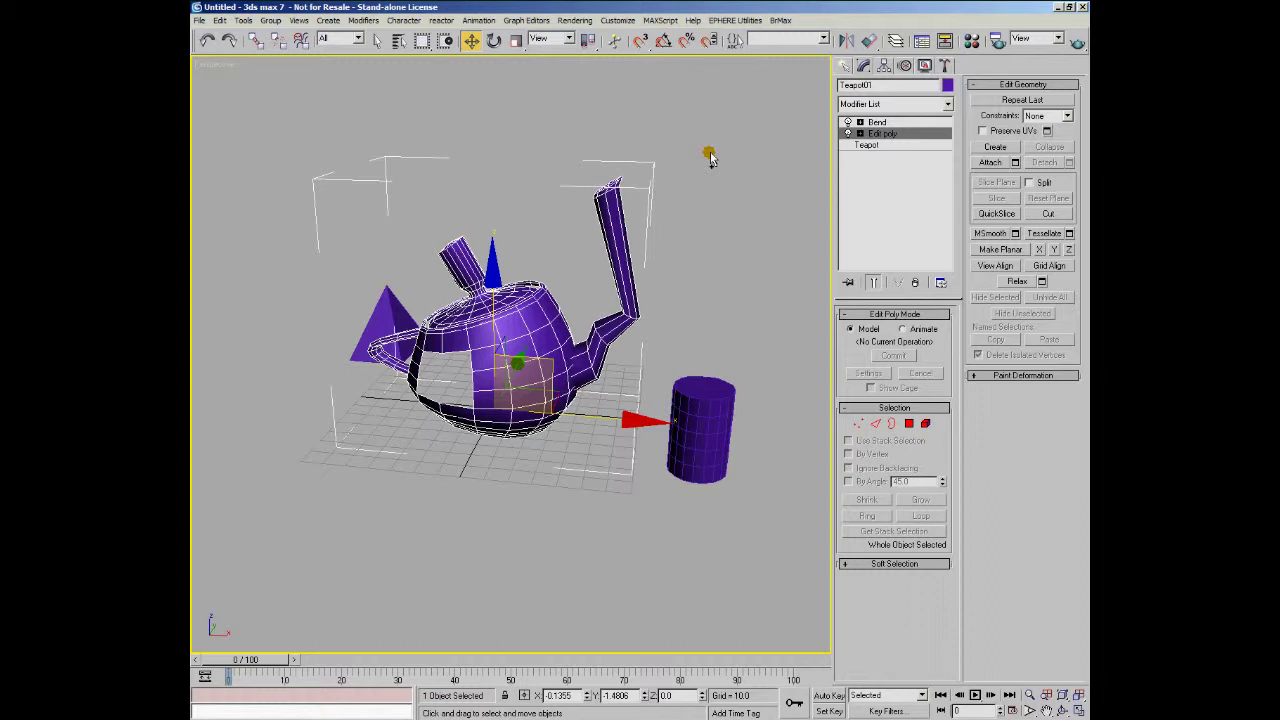
# Step: Reorder Bend below Edit Poly in the modifier stack to compare the shape, then put Bend back above Edit Poly
pyautogui.moveTo(888, 132); pyautogui.dragTo(884, 124)
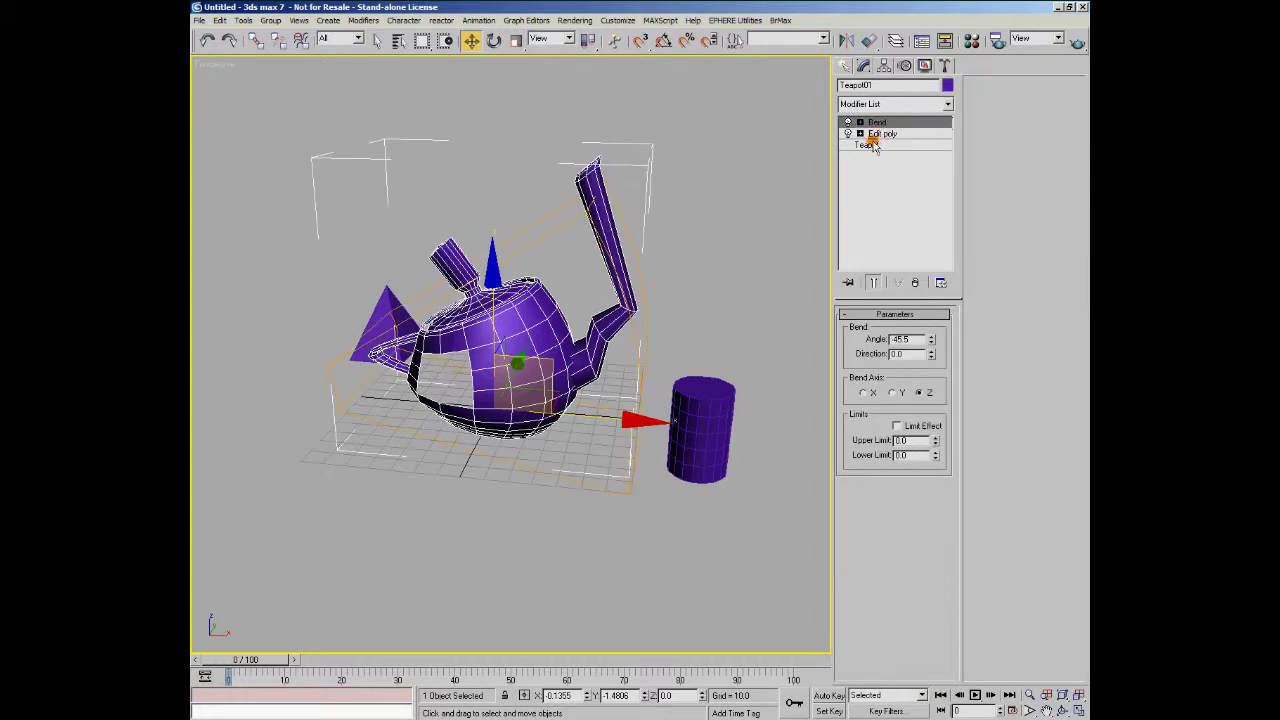
pyautogui.moveTo(879, 122); pyautogui.dragTo(900, 152)
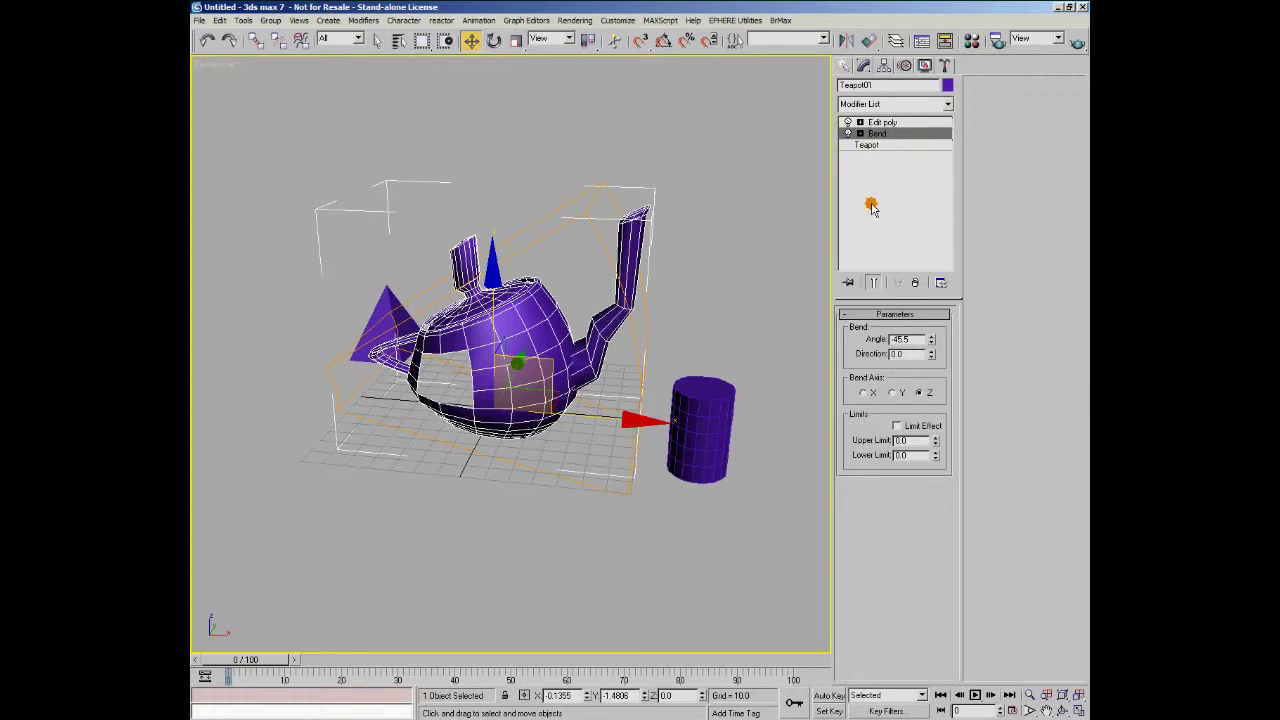
pyautogui.click(868, 145)
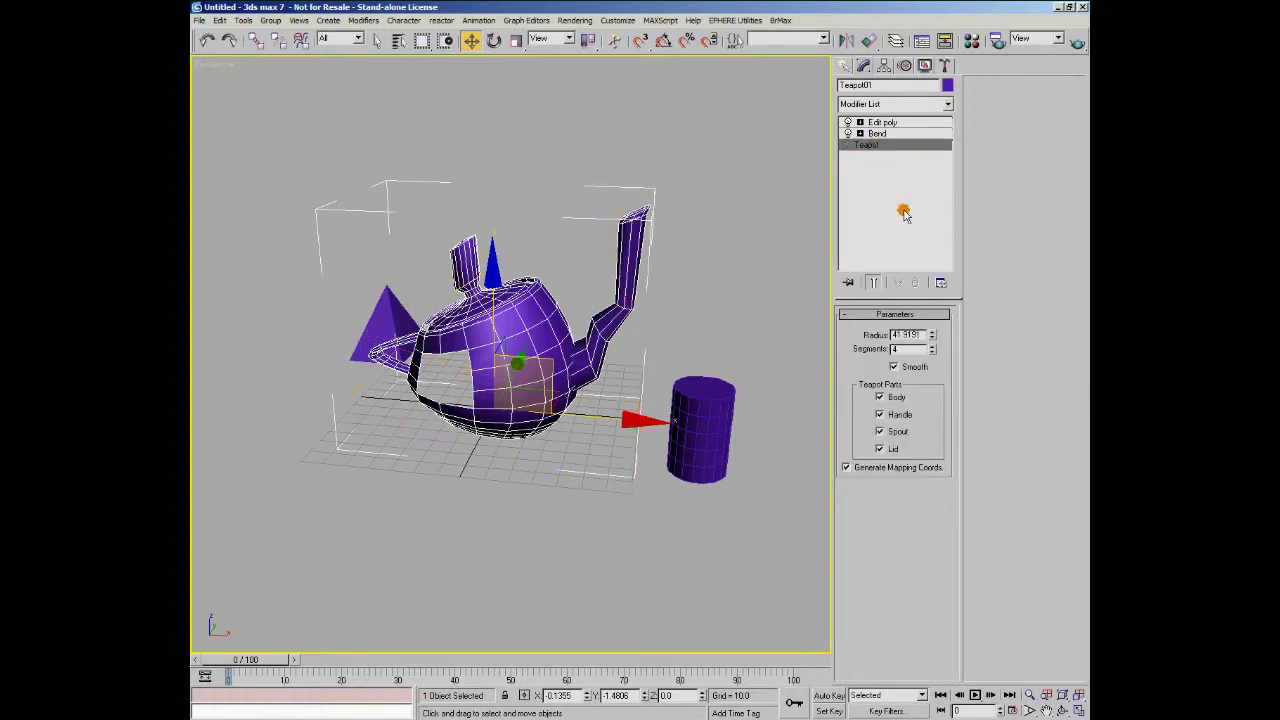
pyautogui.moveTo(880, 136); pyautogui.dragTo(880, 121)
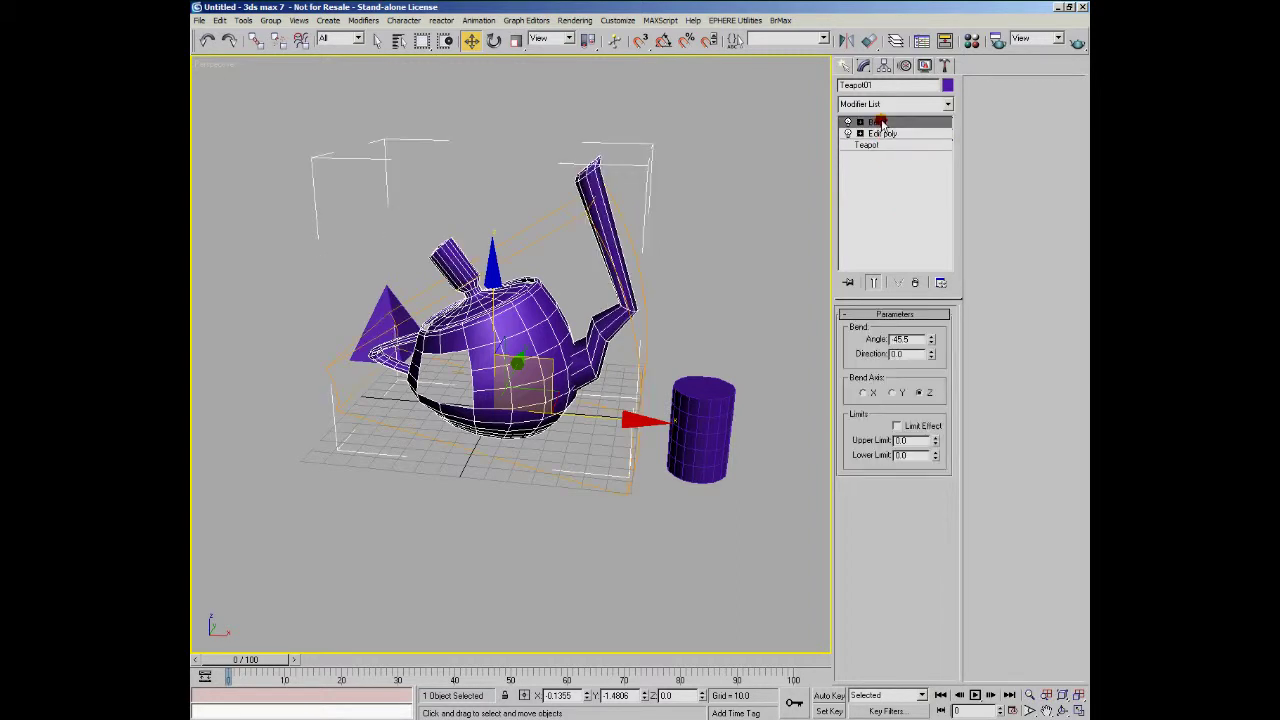
# Step: Add a Twist modifier above Bend on the teapot and set its angle to 173.5
pyautogui.click(948, 104)
pyautogui.scroll(-15, 930, 300)
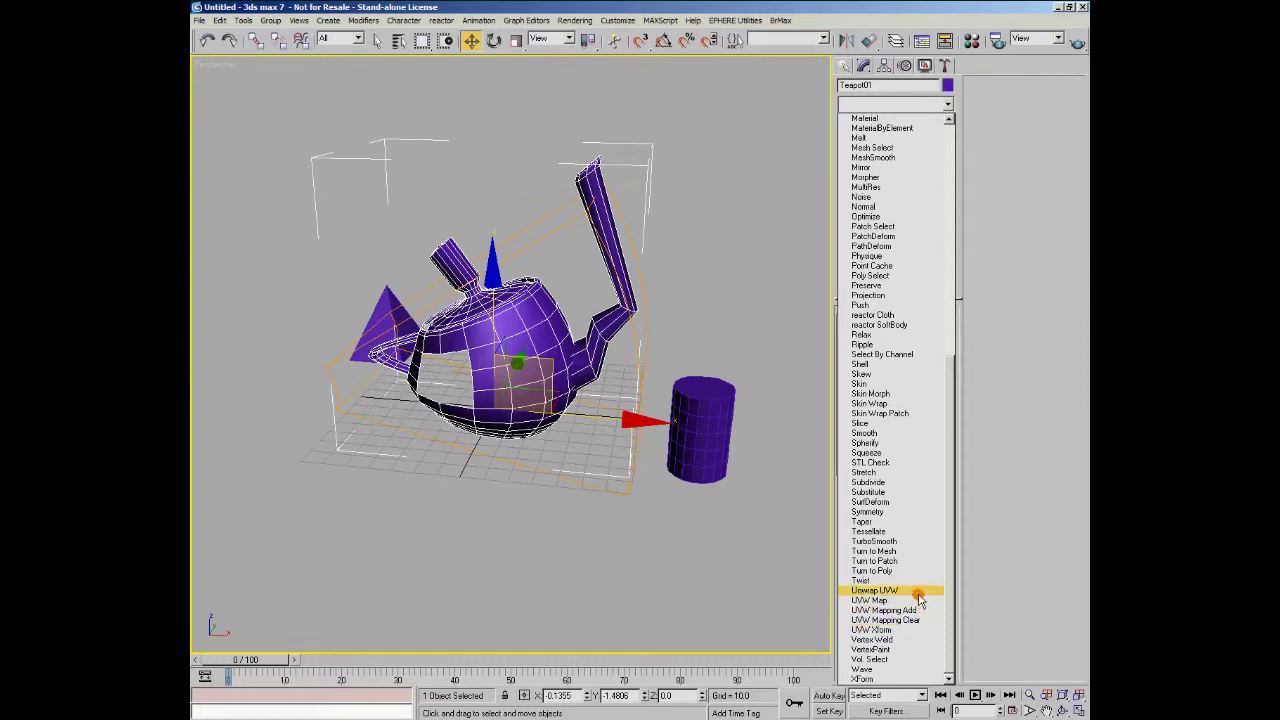
pyautogui.click(888, 581)
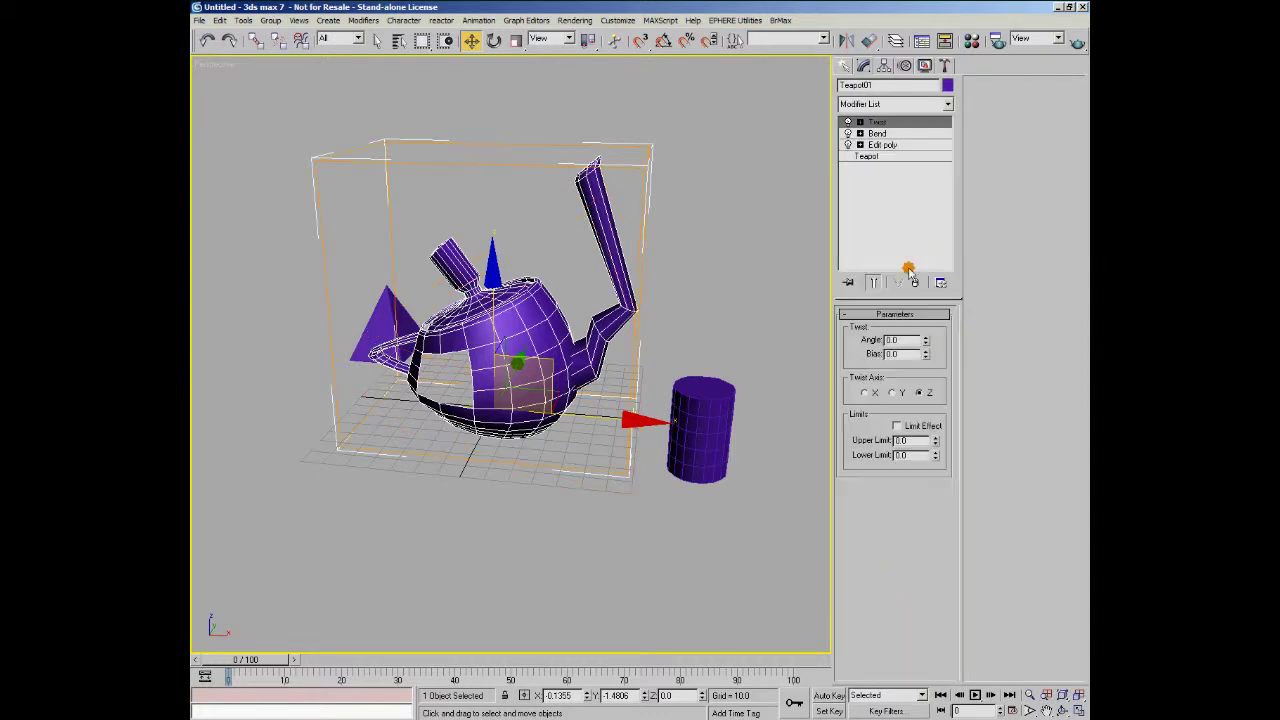
pyautogui.moveTo(928, 339); pyautogui.dragTo(964, 97)
pyautogui.click(860, 121)
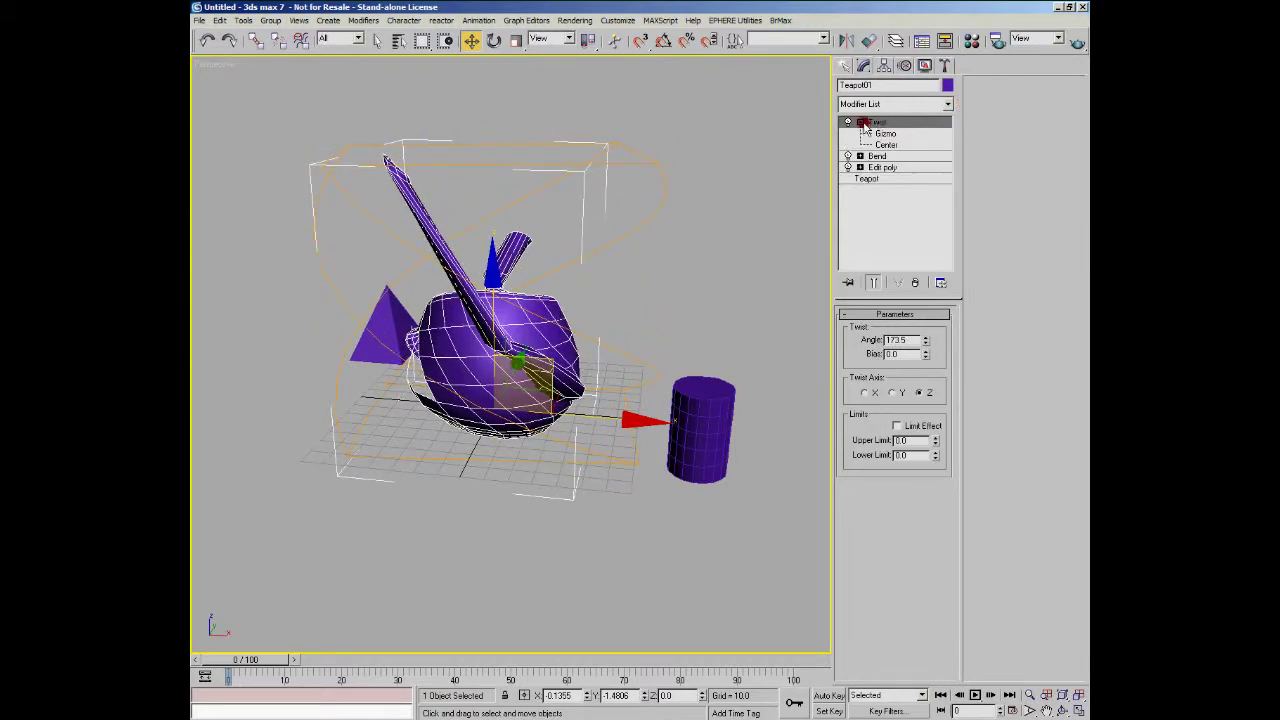
pyautogui.click(860, 121)
pyautogui.click(861, 122)
pyautogui.click(860, 121)
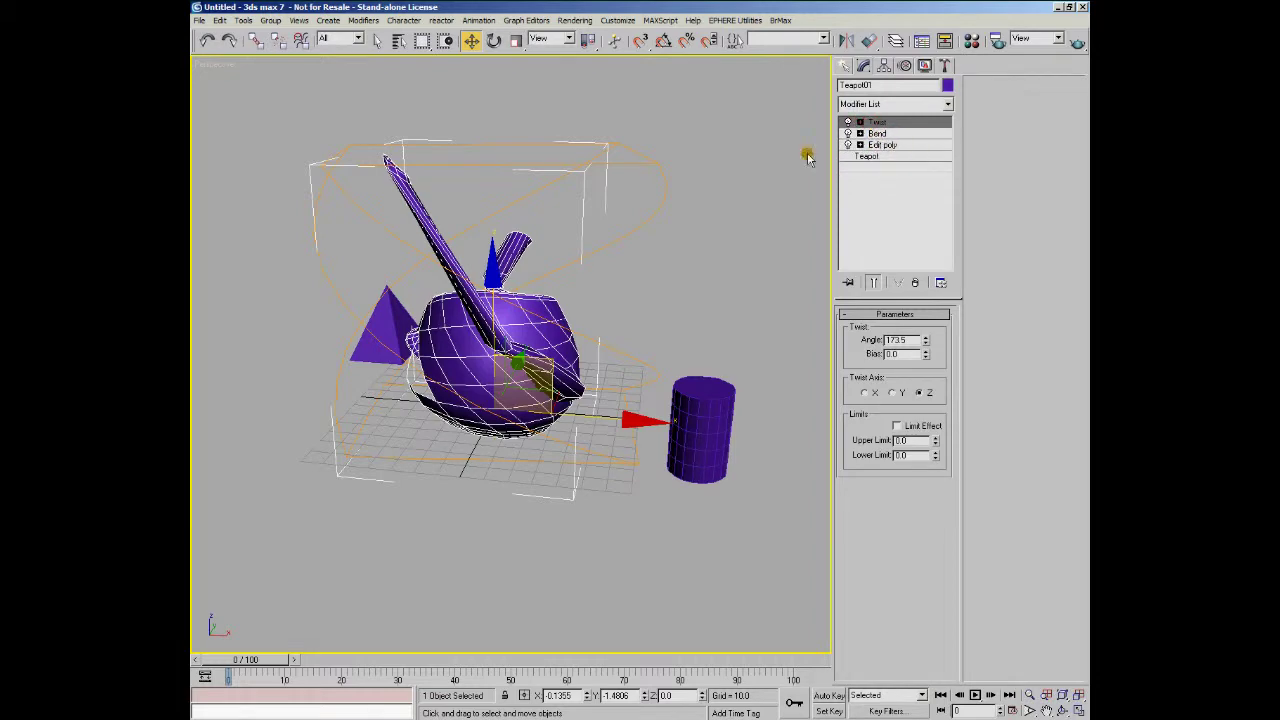
pyautogui.keyDown('alt'); pyautogui.moveTo(479, 284); pyautogui.dragTo(578, 287, button='middle'); pyautogui.keyUp('alt')
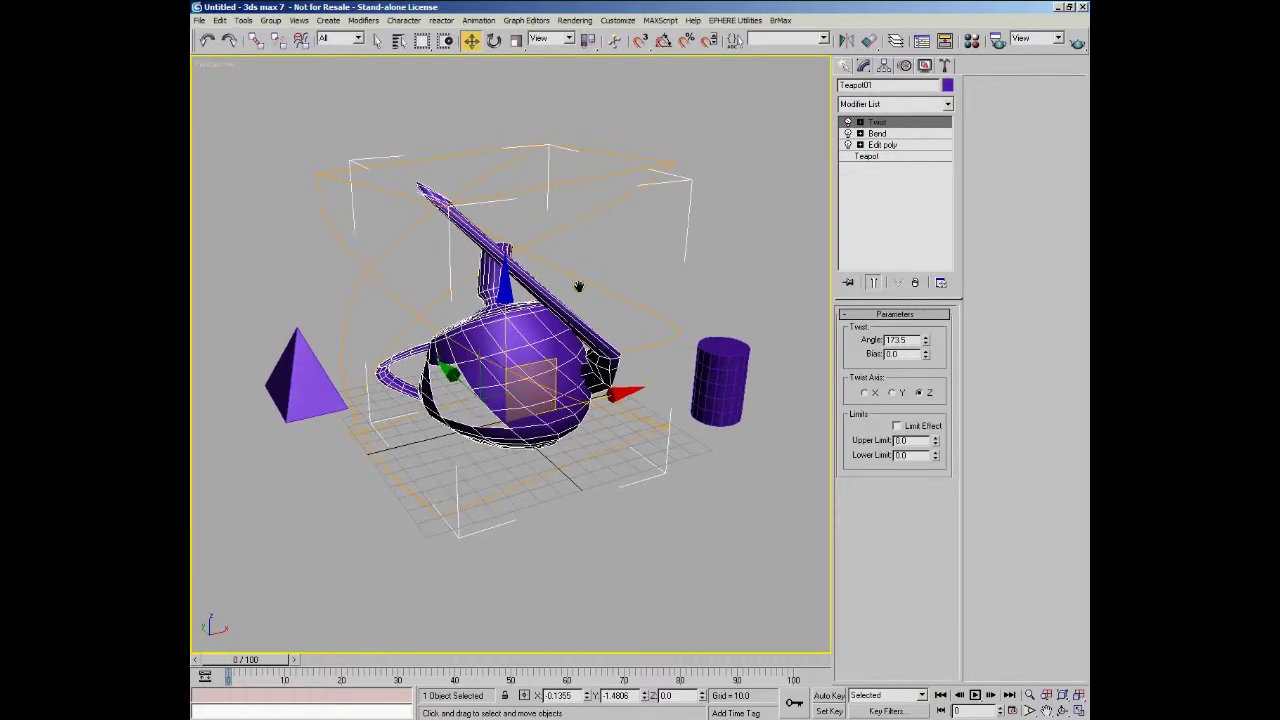
# Step: Reorder Twist below Bend in the modifier stack to compare the deformation, then restore Twist above Bend
pyautogui.moveTo(884, 121); pyautogui.dragTo(884, 146)
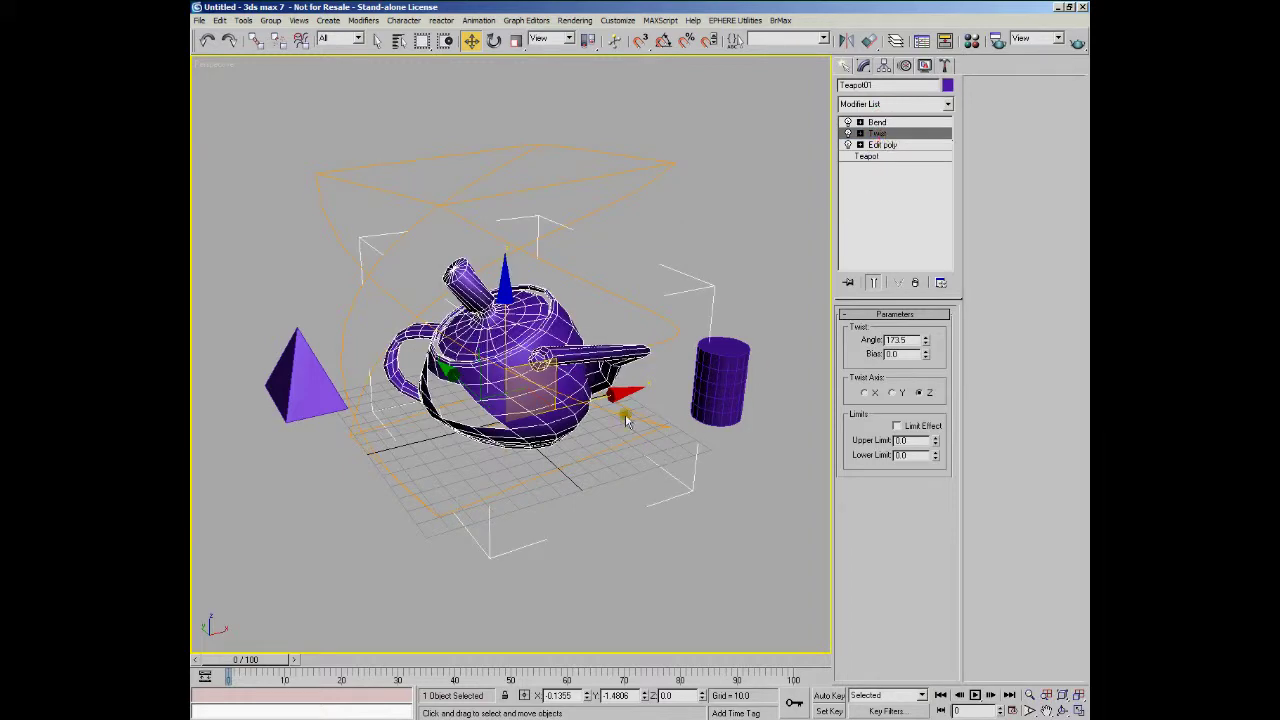
pyautogui.keyDown('alt'); pyautogui.moveTo(632, 376); pyautogui.dragTo(676, 342, button='middle'); pyautogui.keyUp('alt')
pyautogui.moveTo(880, 121); pyautogui.dragTo(886, 140)
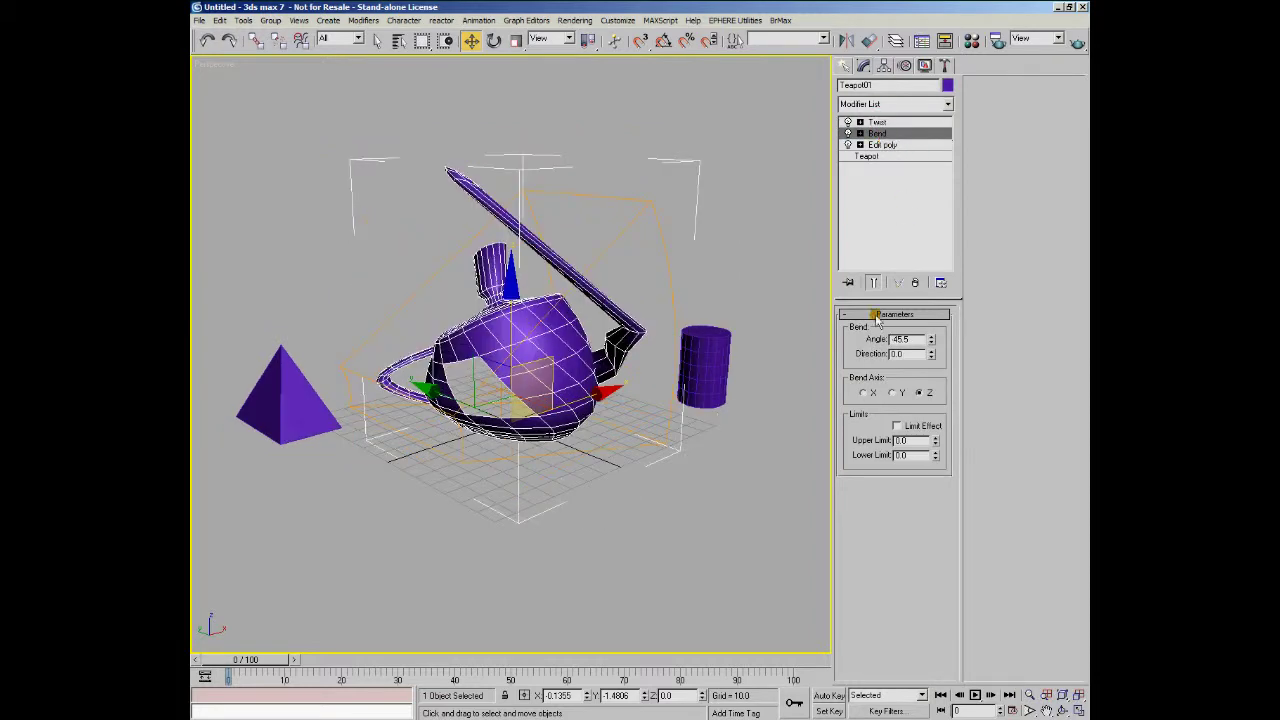
pyautogui.keyDown('alt'); pyautogui.moveTo(605, 327); pyautogui.dragTo(630, 340, button='middle'); pyautogui.keyUp('alt')
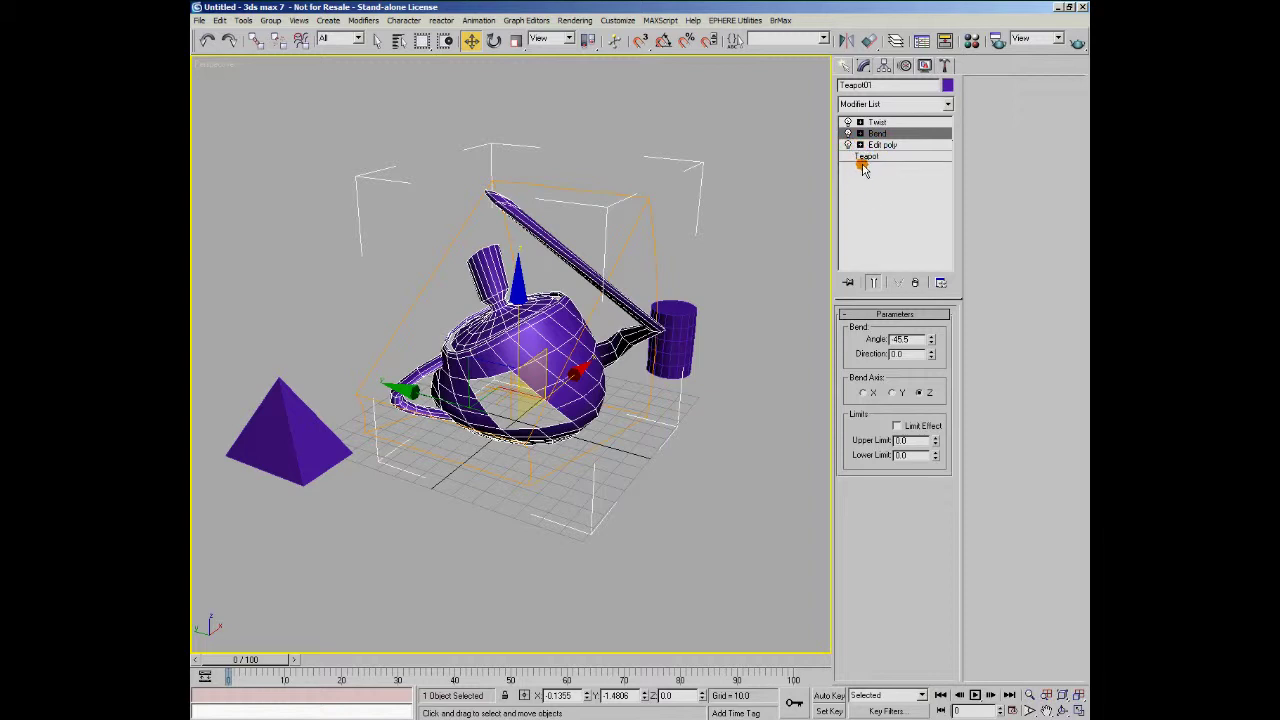
# Step: Toggle the teapot's Edit Poly modifier off and on repeatedly to compare the shape with and without its edits
pyautogui.click(848, 145)
pyautogui.click(848, 145)
pyautogui.click(848, 145)
pyautogui.click(848, 145)
pyautogui.click(848, 145)
pyautogui.click(848, 145)
pyautogui.click(848, 145)
pyautogui.click(848, 145)
pyautogui.click(848, 145)
pyautogui.click(848, 145)
# Step: Disable Twist, Bend and Edit Poly to inspect the undeformed teapot from another angle, then re-enable all three modifiers
pyautogui.click(848, 121)
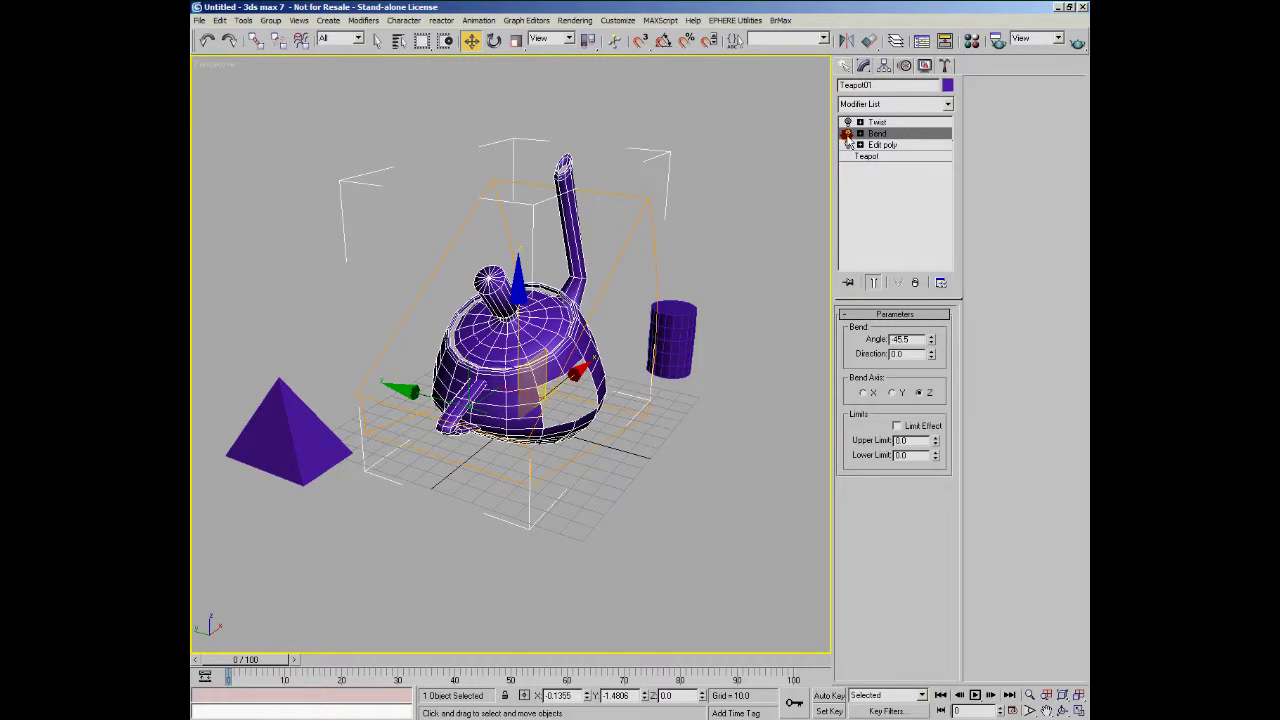
pyautogui.click(848, 145)
pyautogui.keyDown('alt'); pyautogui.moveTo(668, 338); pyautogui.dragTo(572, 348, button='middle'); pyautogui.keyUp('alt')
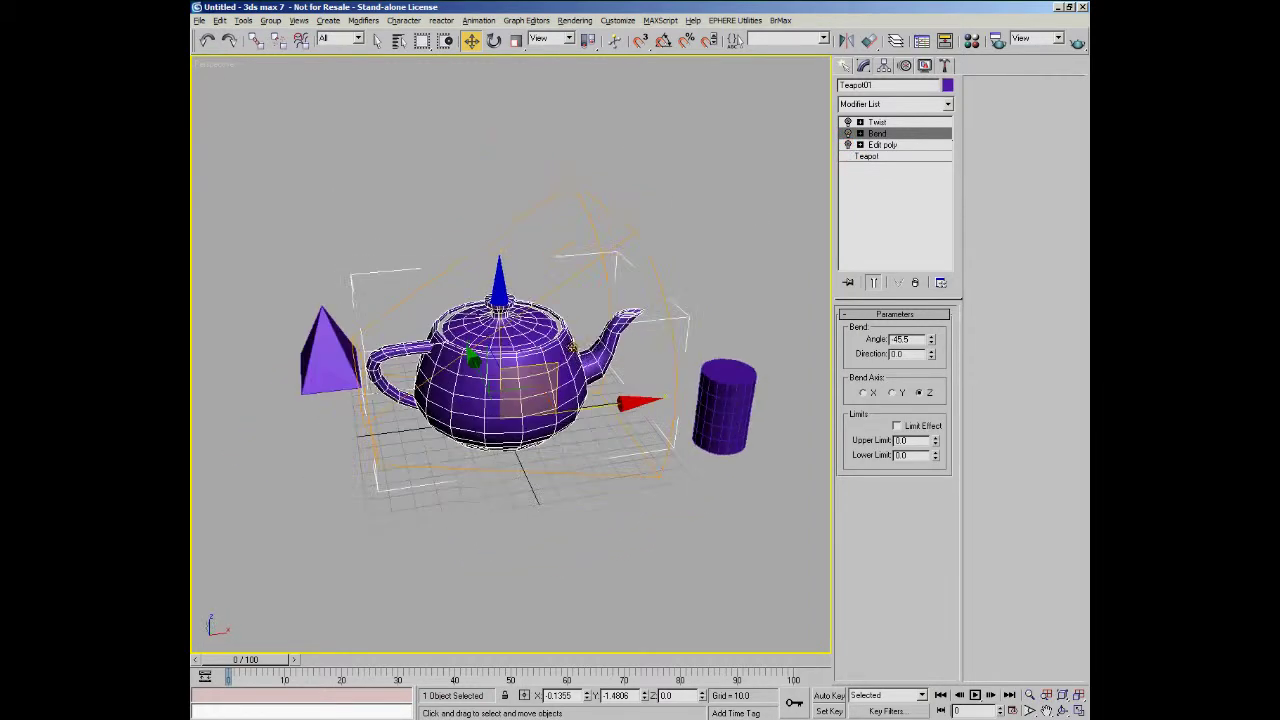
pyautogui.click(848, 145)
pyautogui.click(848, 122)
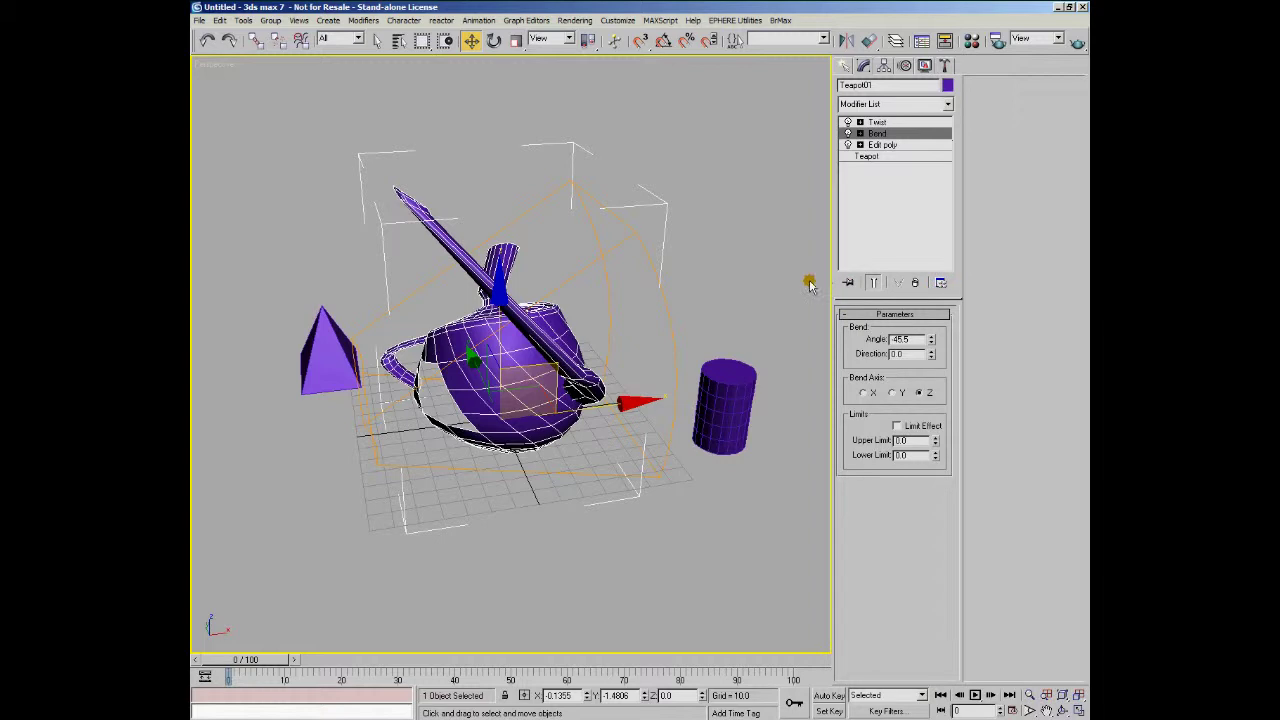
pyautogui.keyDown('alt'); pyautogui.moveTo(671, 358); pyautogui.dragTo(567, 347, button='middle'); pyautogui.keyUp('alt')
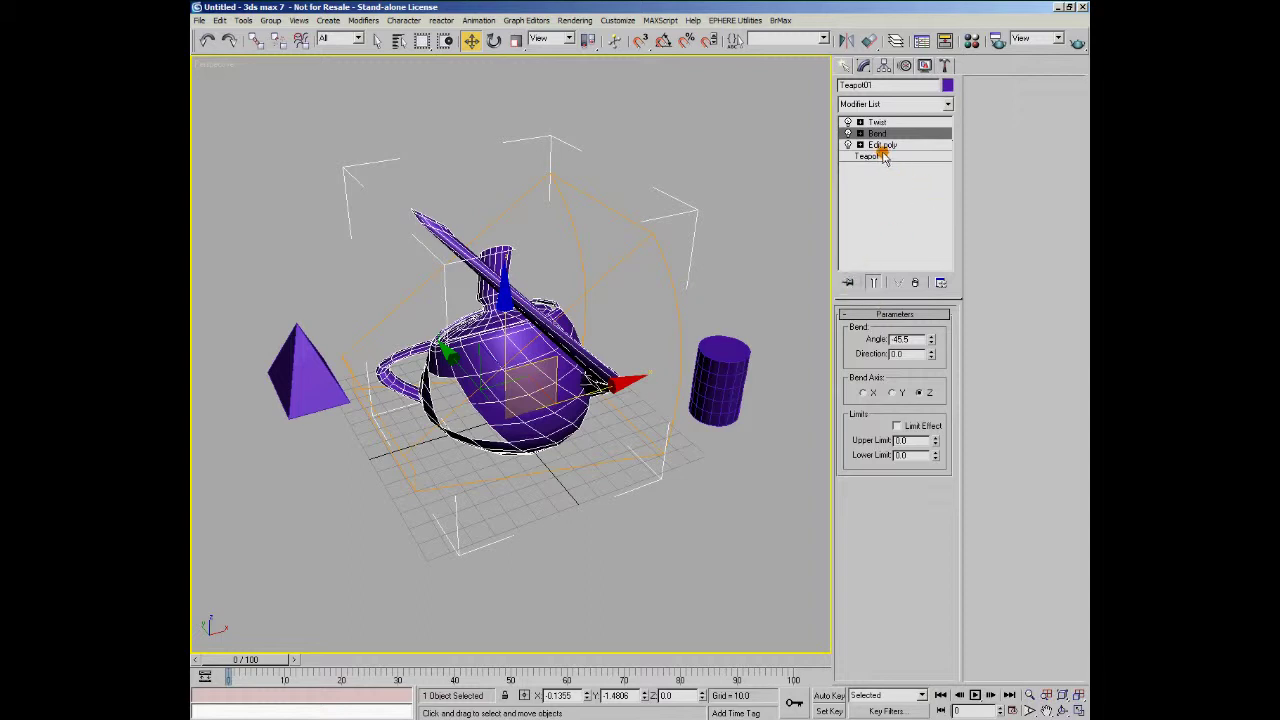
# Step: Review the parameters of each teapot stack level in turn: base Teapot, Edit Poly, Bend and Twist
pyautogui.click(879, 157)
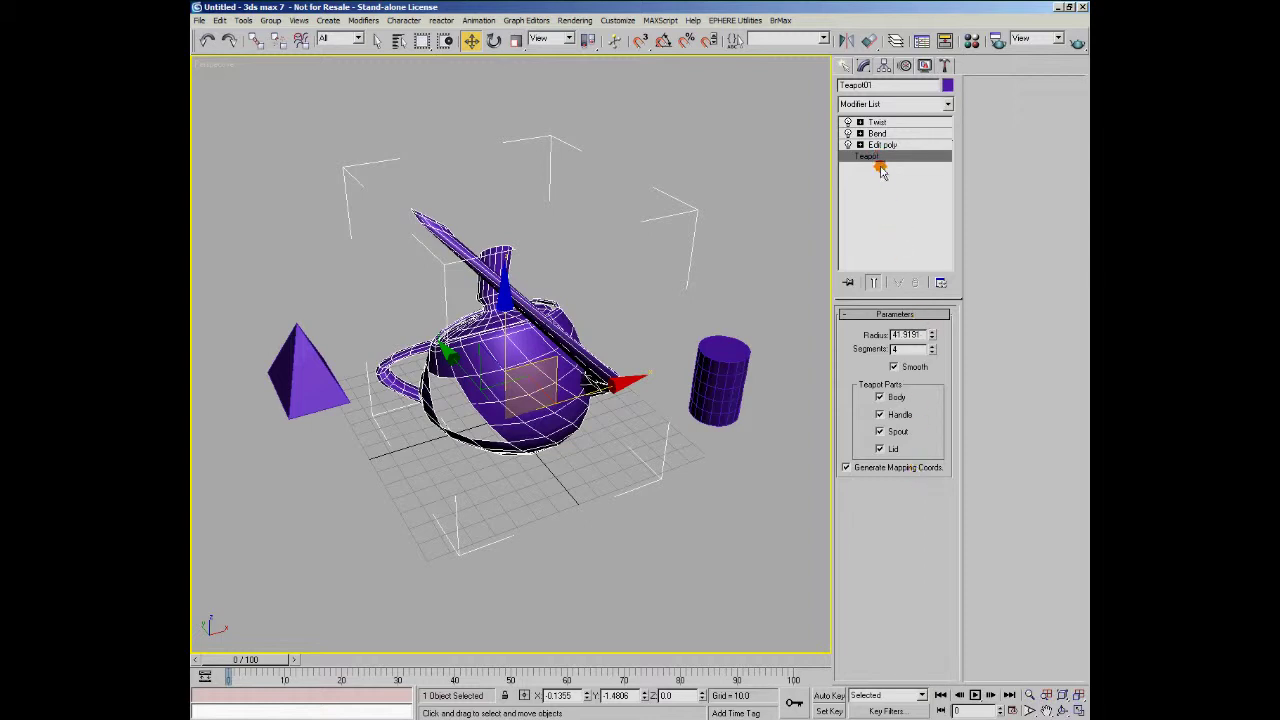
pyautogui.click(882, 145)
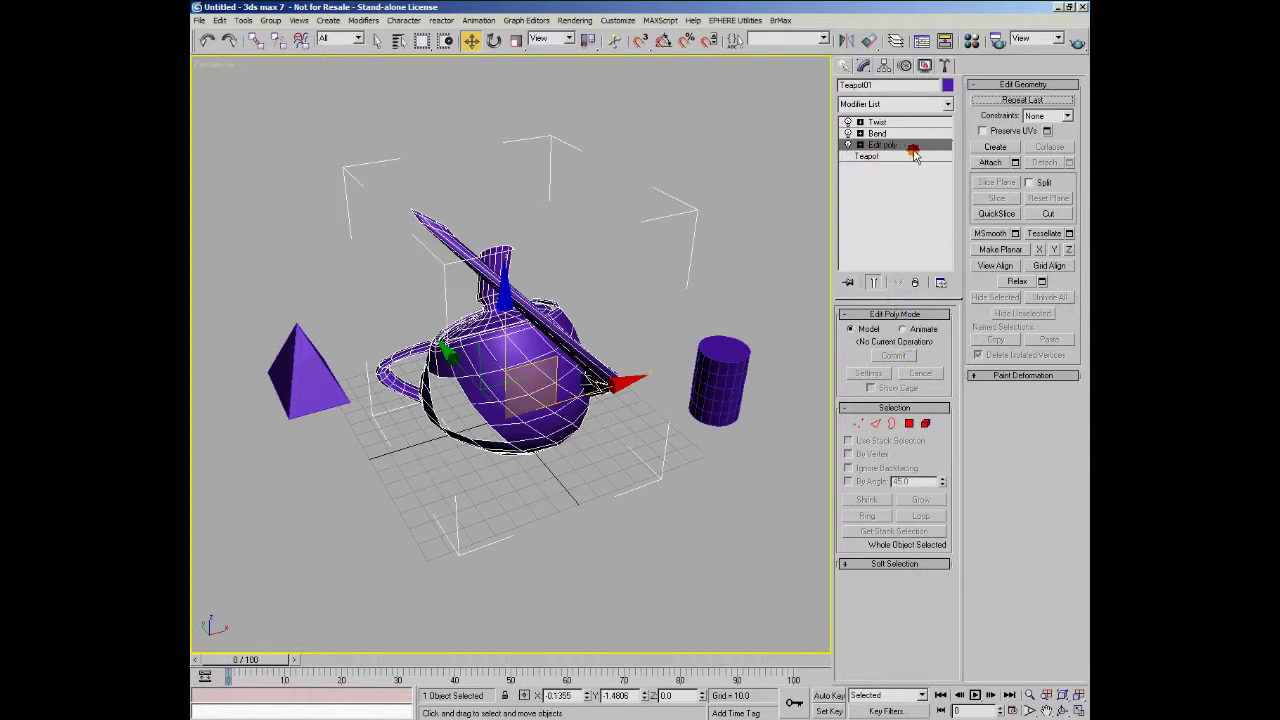
pyautogui.click(876, 133)
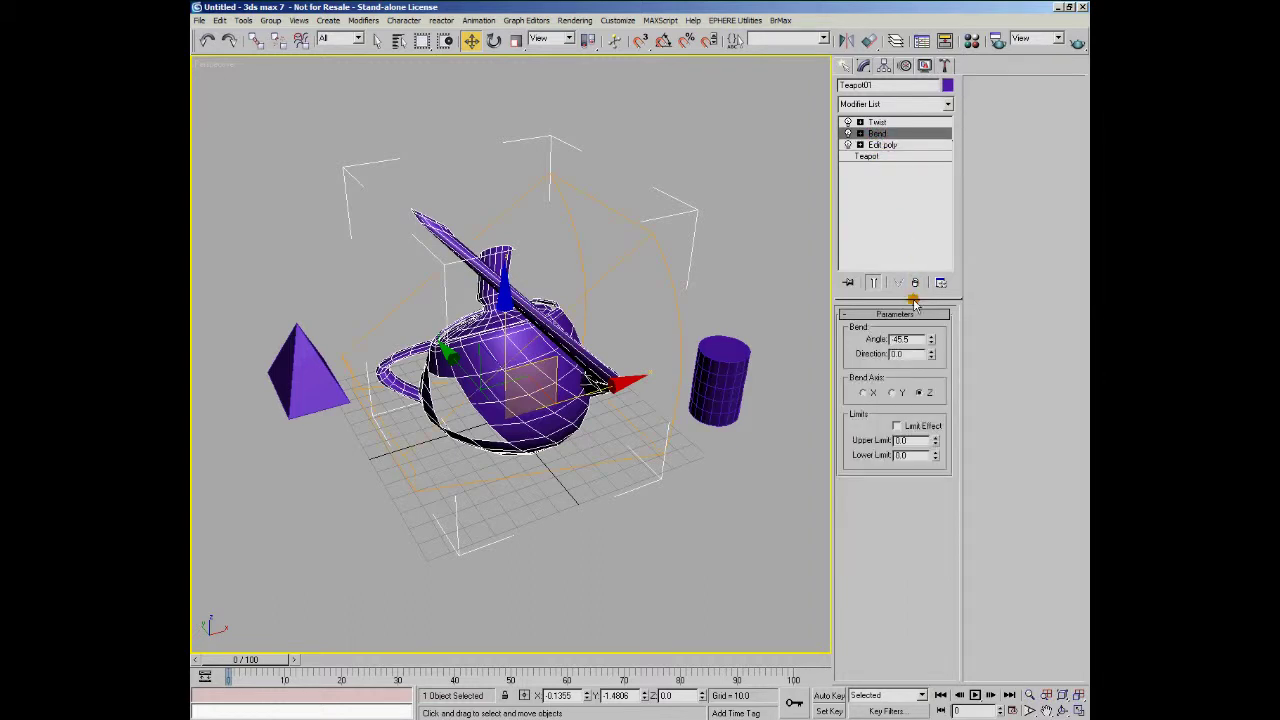
pyautogui.click(885, 122)
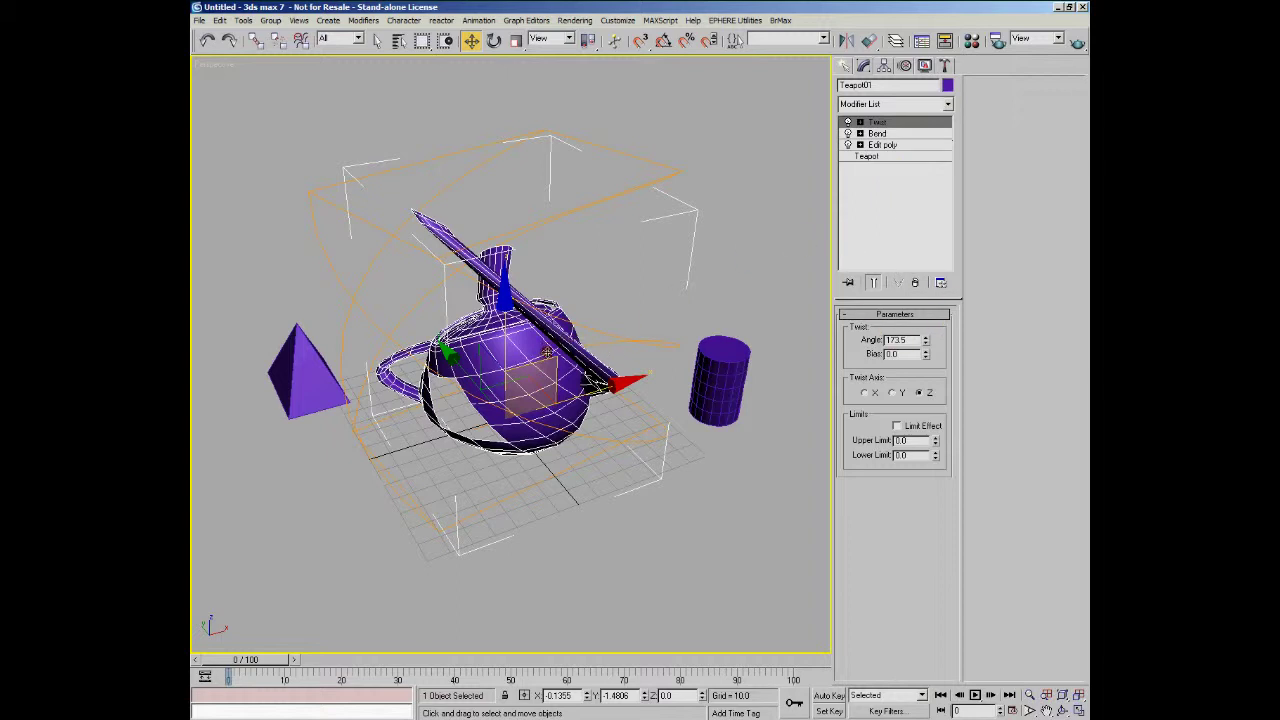
# Step: Compare the cylinder's modifier stack with the teapot's, then display the teapot's Bend parameters
pyautogui.click(736, 350)
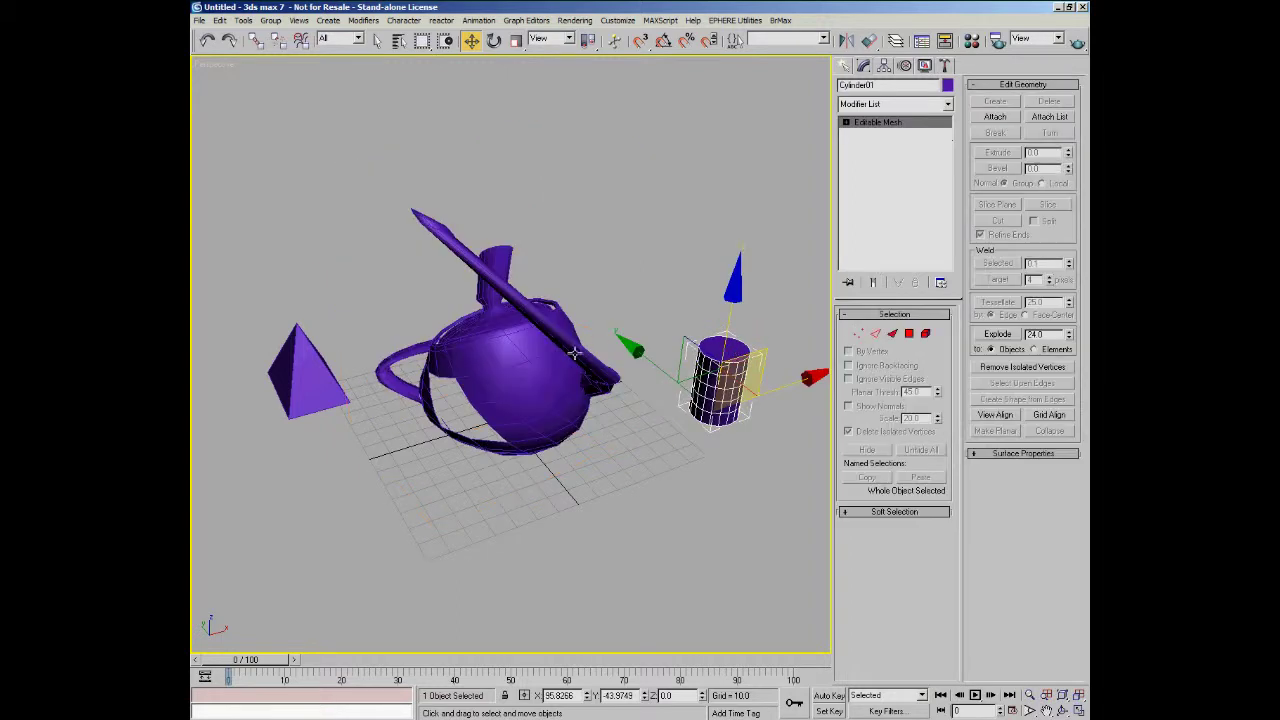
pyautogui.click(504, 353)
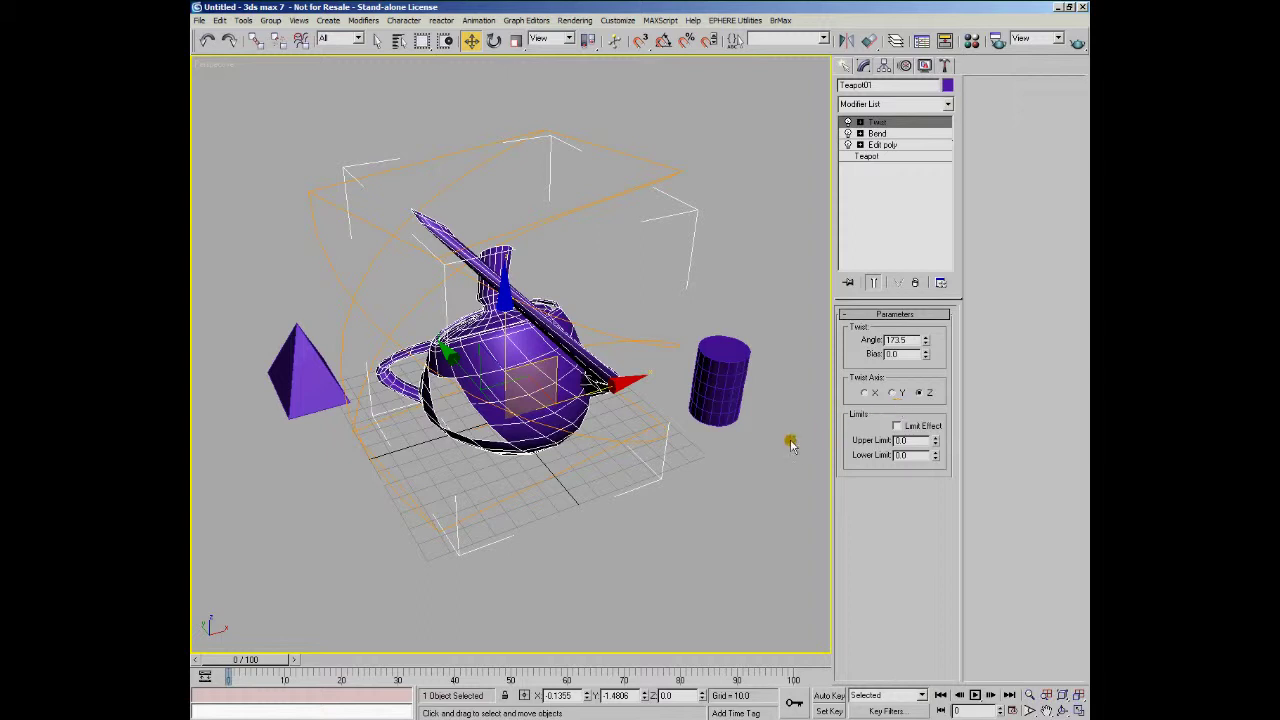
pyautogui.click(885, 133)
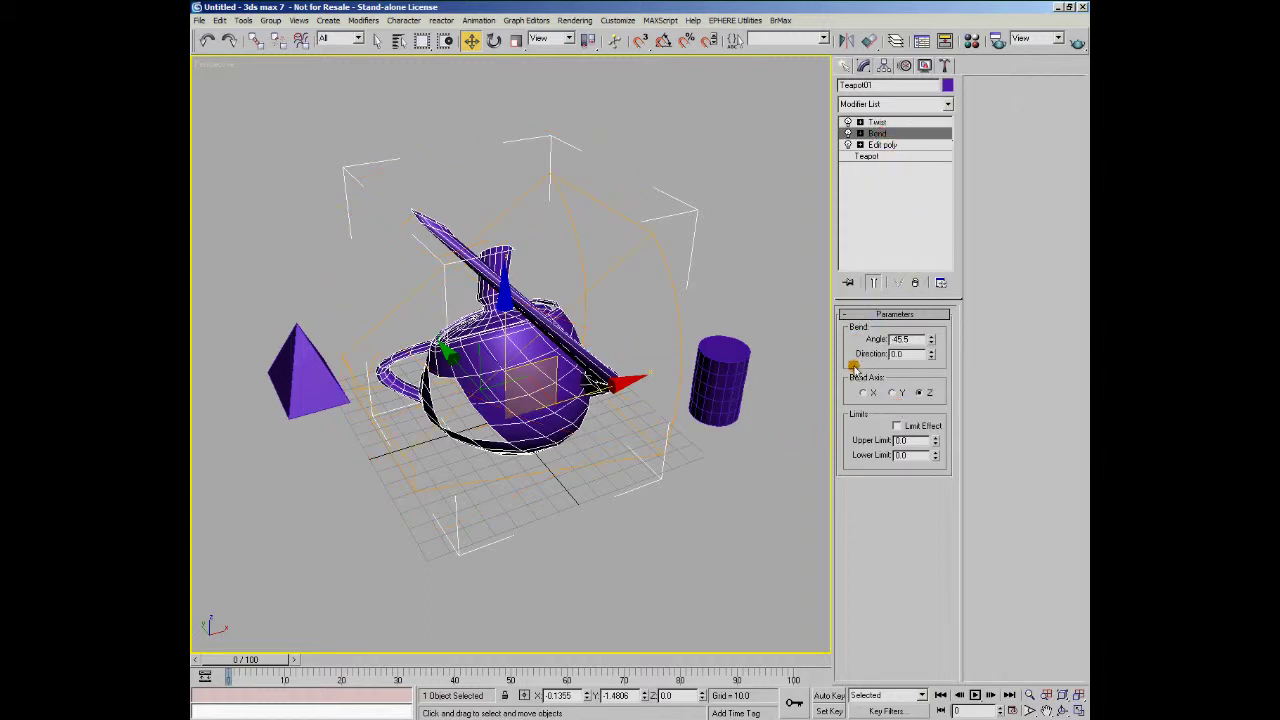
pyautogui.click(890, 134)
# Step: Increase the pyramid's width to about 39.47, then reselect the teapot
pyautogui.click(316, 366)
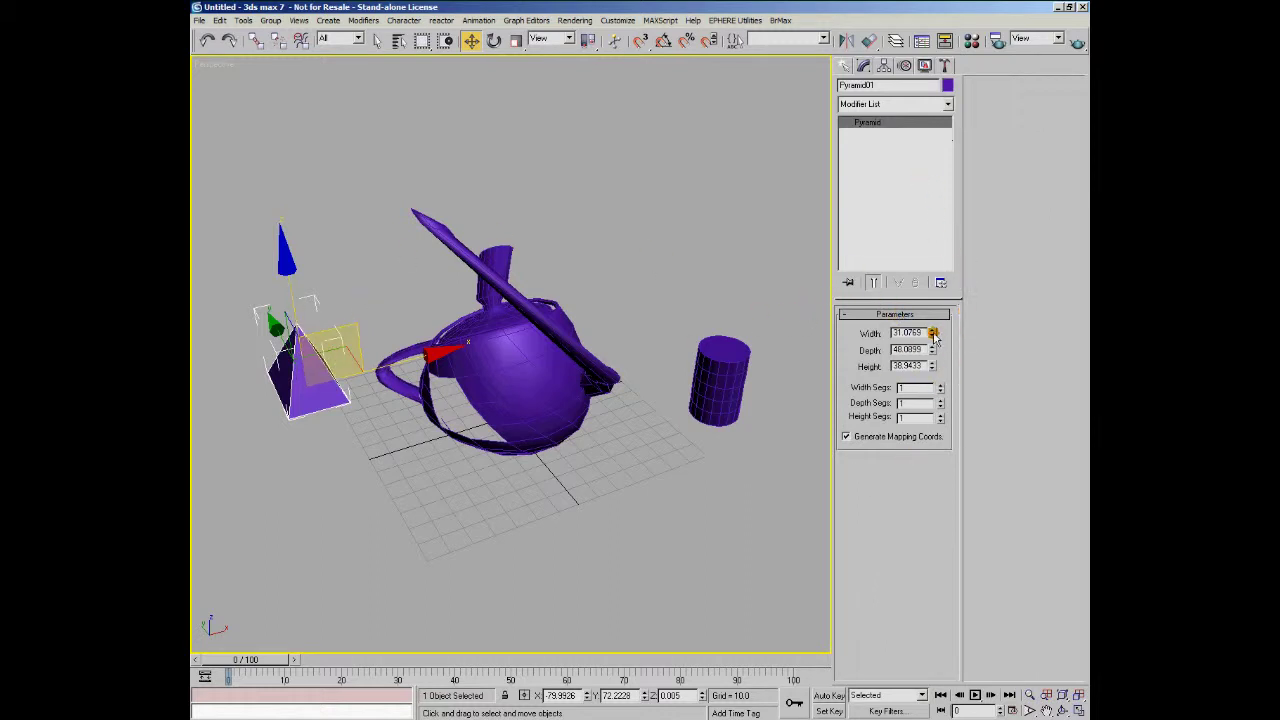
pyautogui.moveTo(932, 332); pyautogui.dragTo(945, 314)
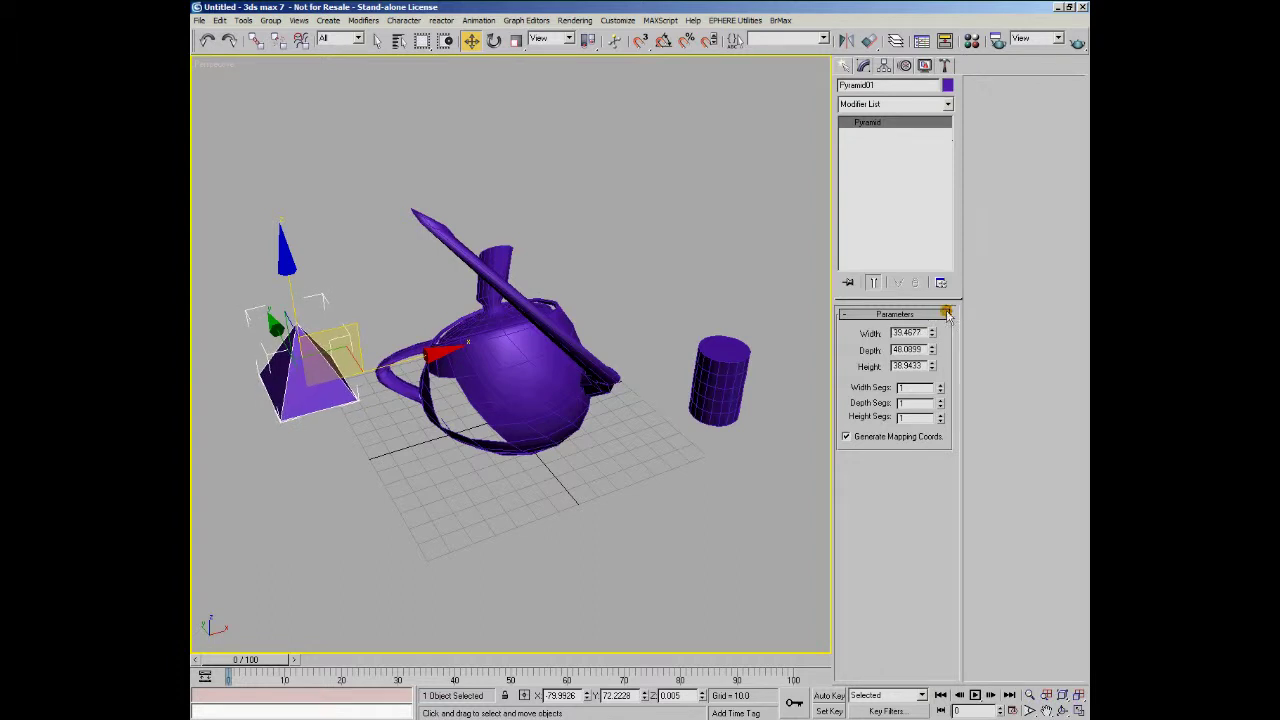
pyautogui.click(536, 326)
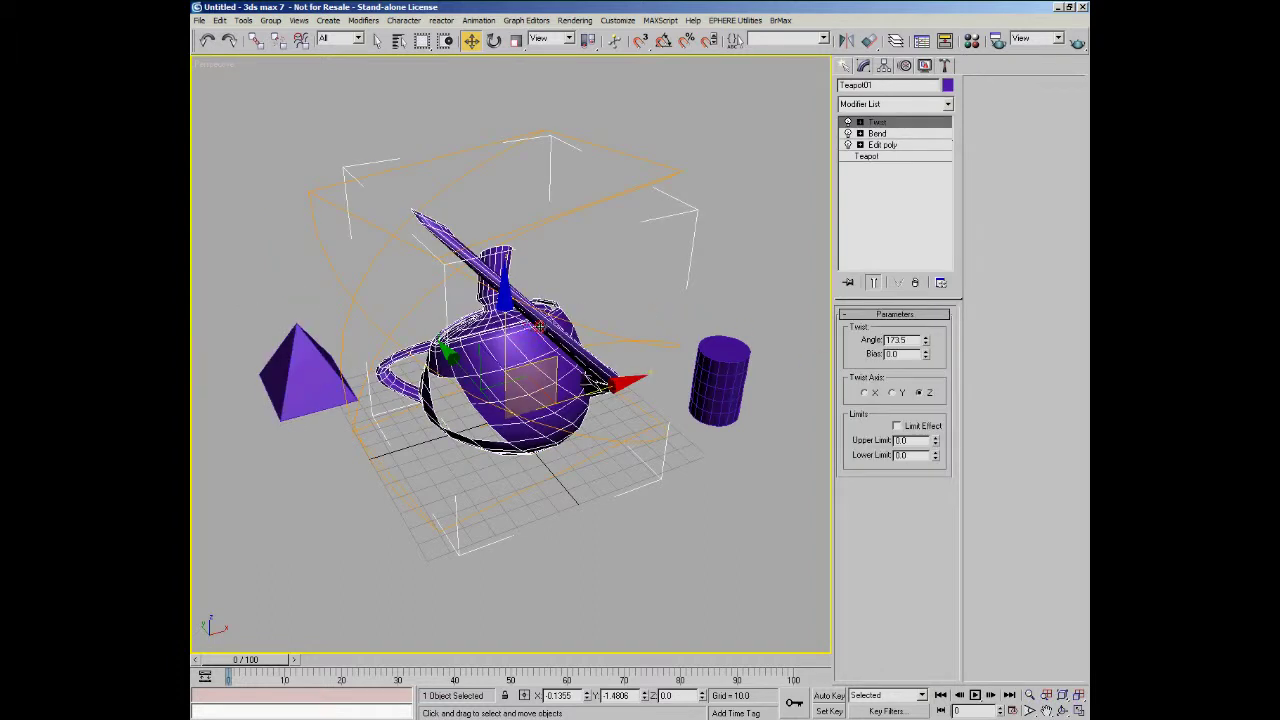
# Step: Pin the teapot's modifier stack at Bend and check it while selecting the cylinder, pyramid and teapot, then clear the selection
pyautogui.click(877, 133)
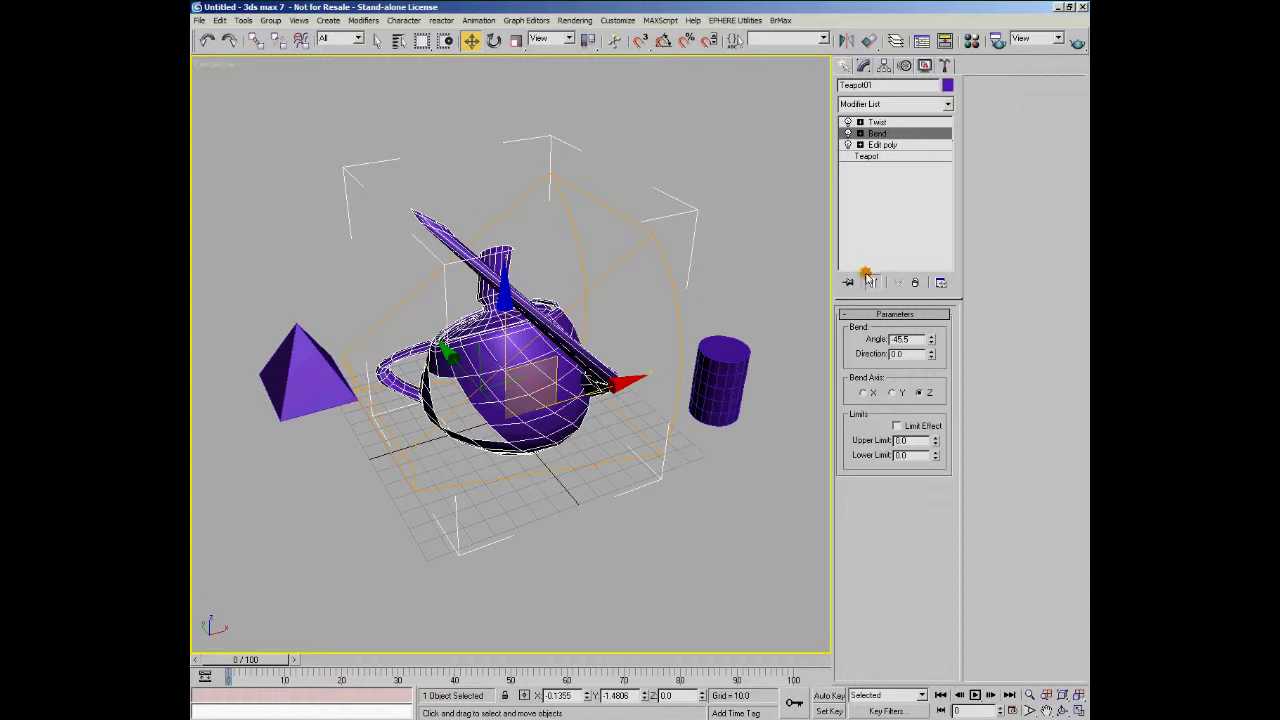
pyautogui.click(733, 368)
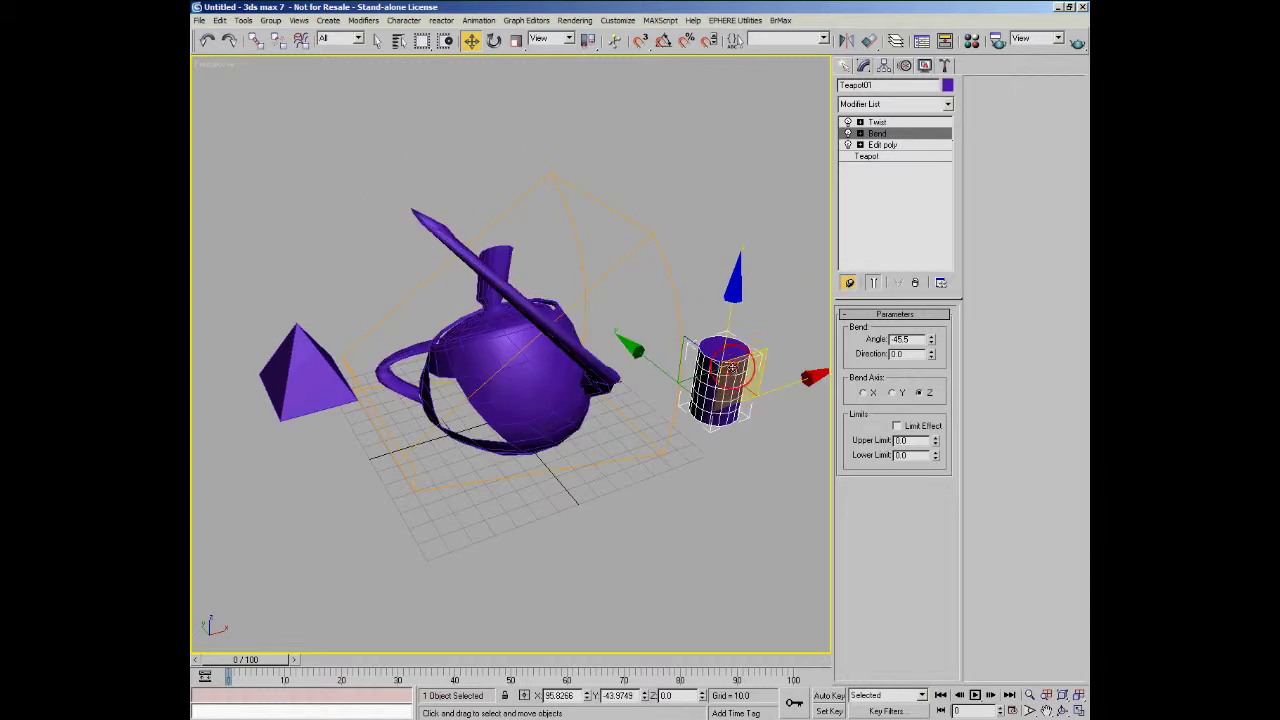
pyautogui.click(304, 371)
pyautogui.click(524, 391)
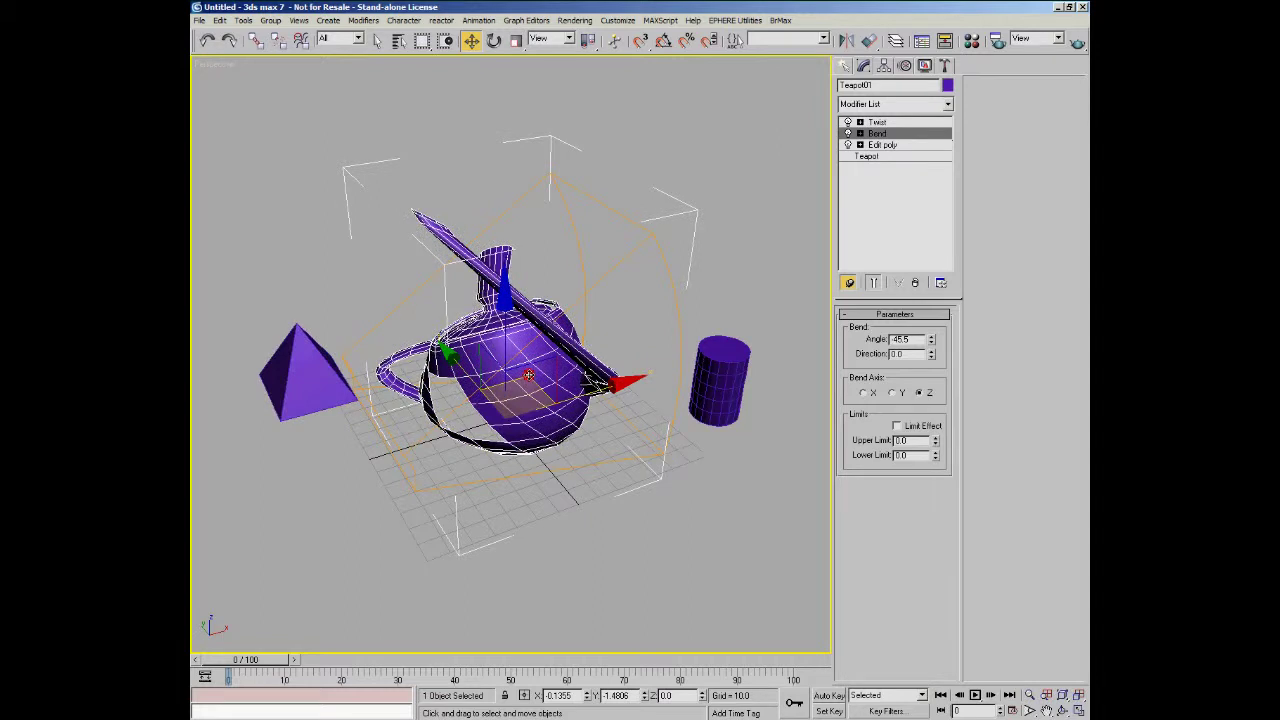
pyautogui.click(706, 394)
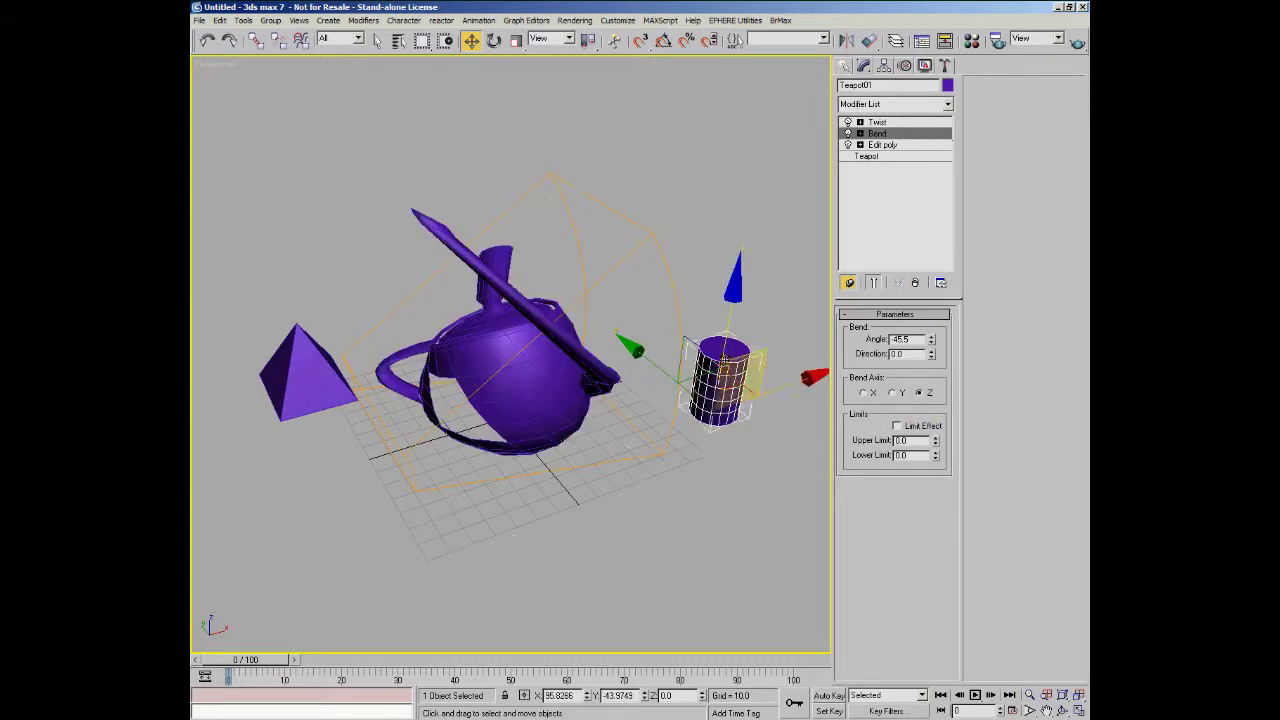
pyautogui.click(667, 176)
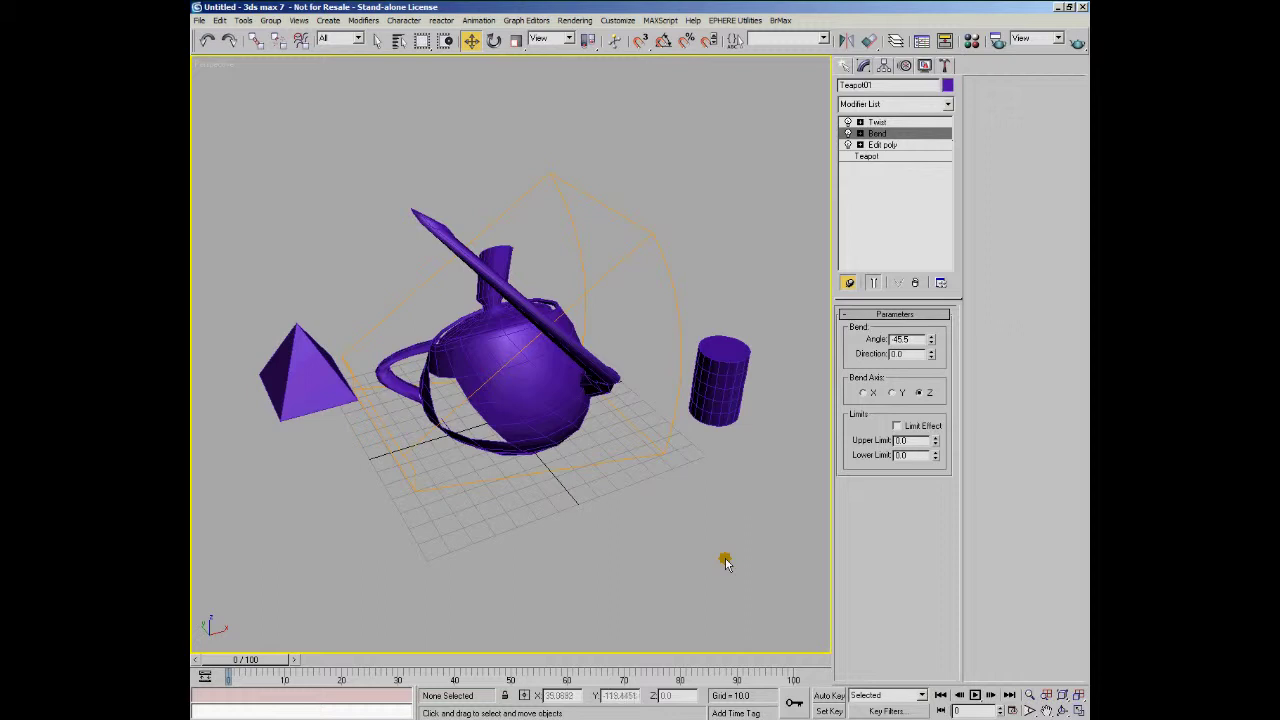
# Step: Select the cylinder, the pyramid and all three objects with the stack pinned, then unpin the stack and deselect everything
pyautogui.moveTo(764, 172); pyautogui.dragTo(730, 473)
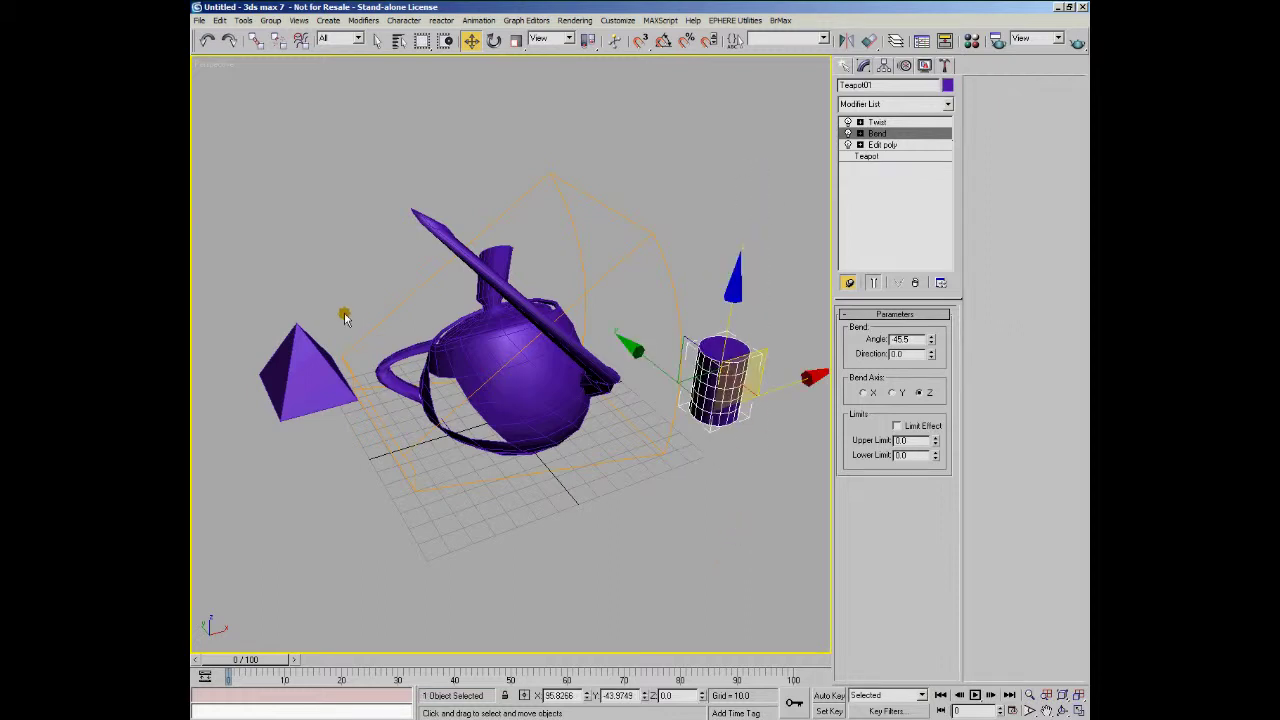
pyautogui.moveTo(284, 321); pyautogui.dragTo(349, 423)
pyautogui.moveTo(259, 247); pyautogui.dragTo(800, 465)
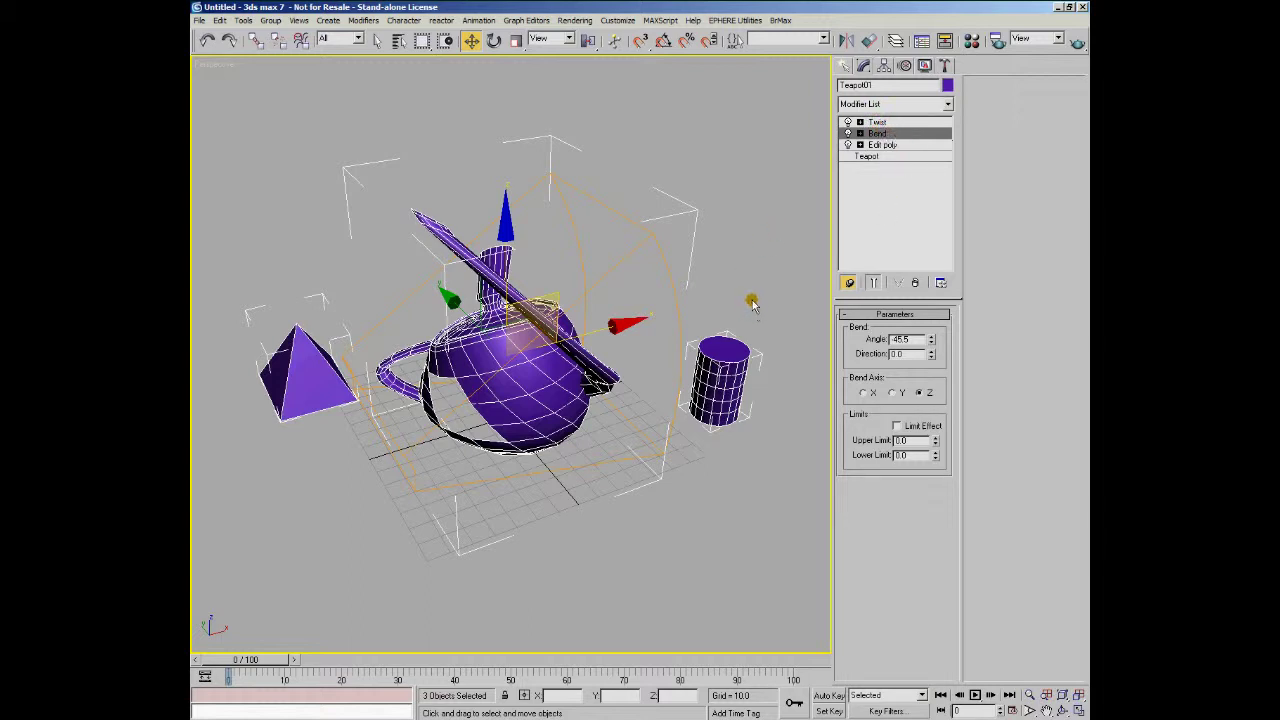
pyautogui.click(848, 284)
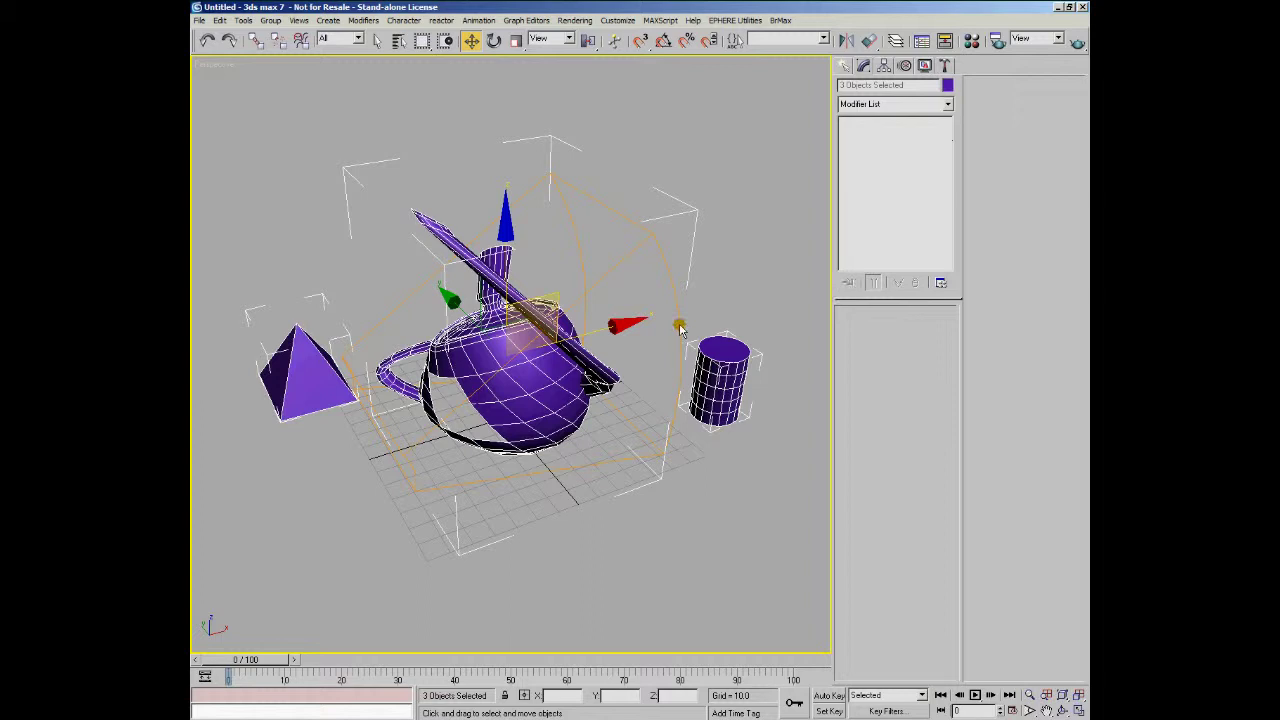
pyautogui.click(701, 296)
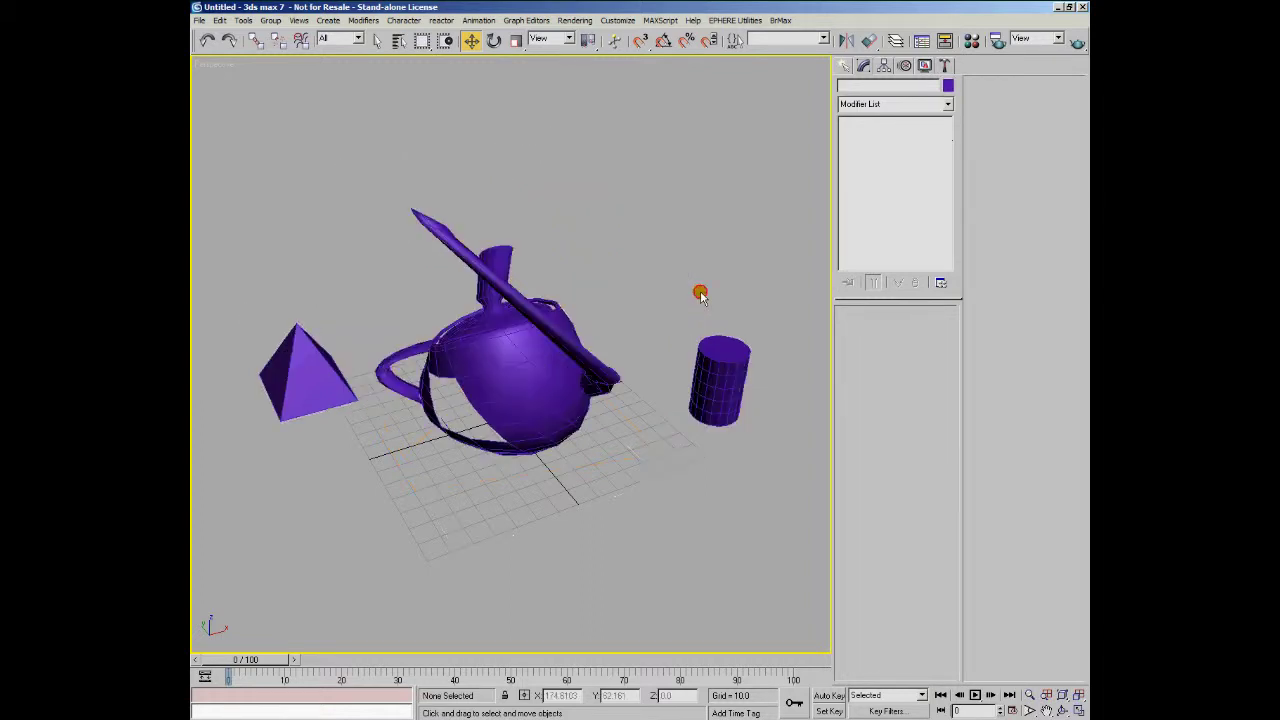
# Step: Add an FFD 2x2x2 modifier at the top of the teapot's modifier stack
pyautogui.click(536, 346)
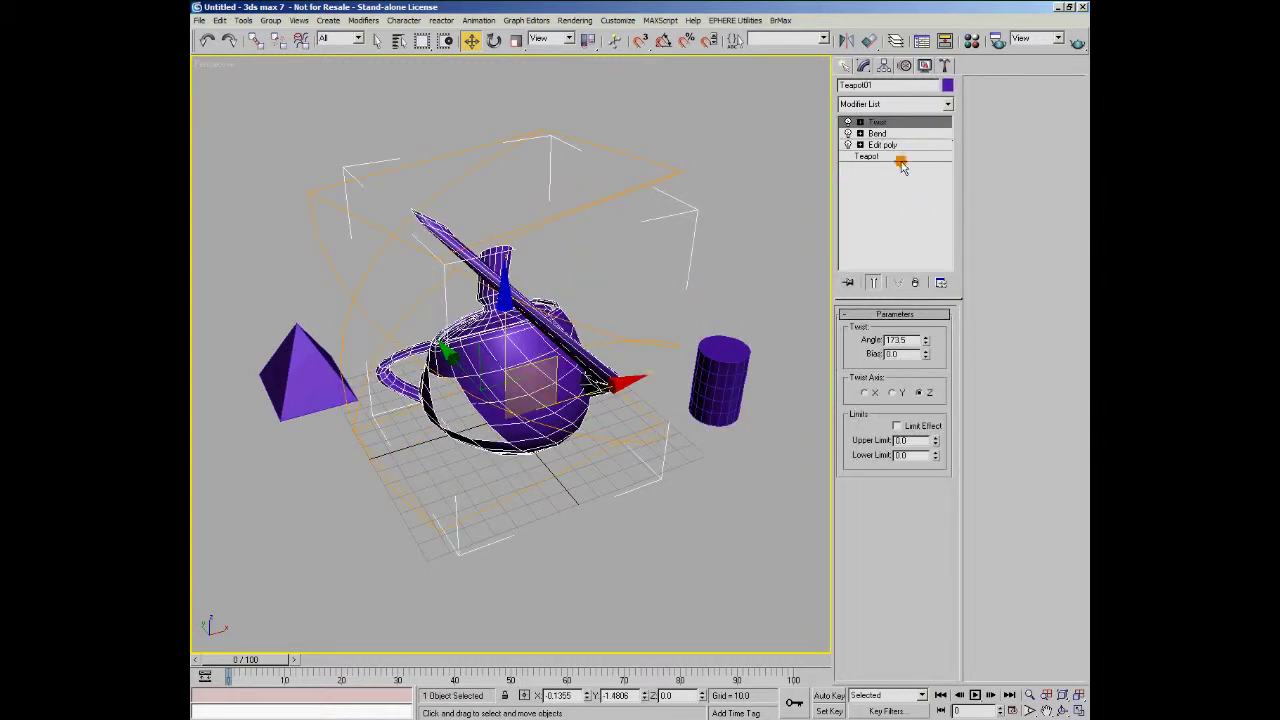
pyautogui.click(948, 106)
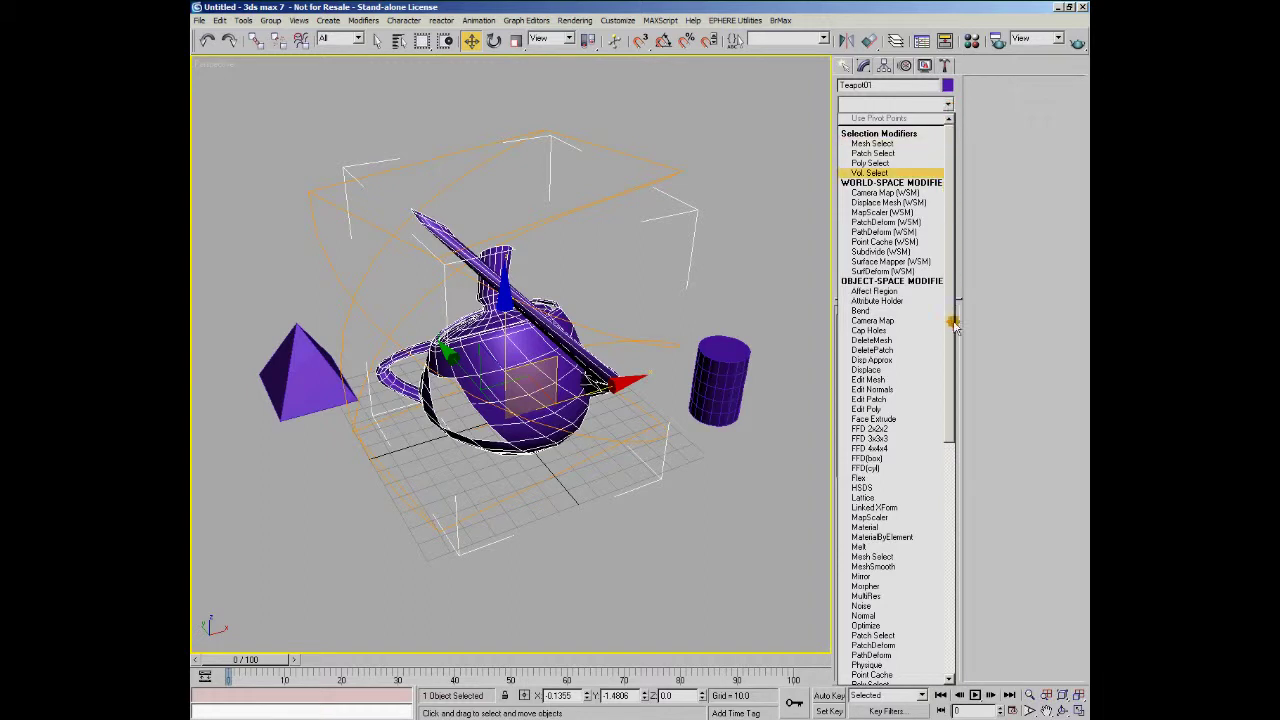
pyautogui.click(906, 430)
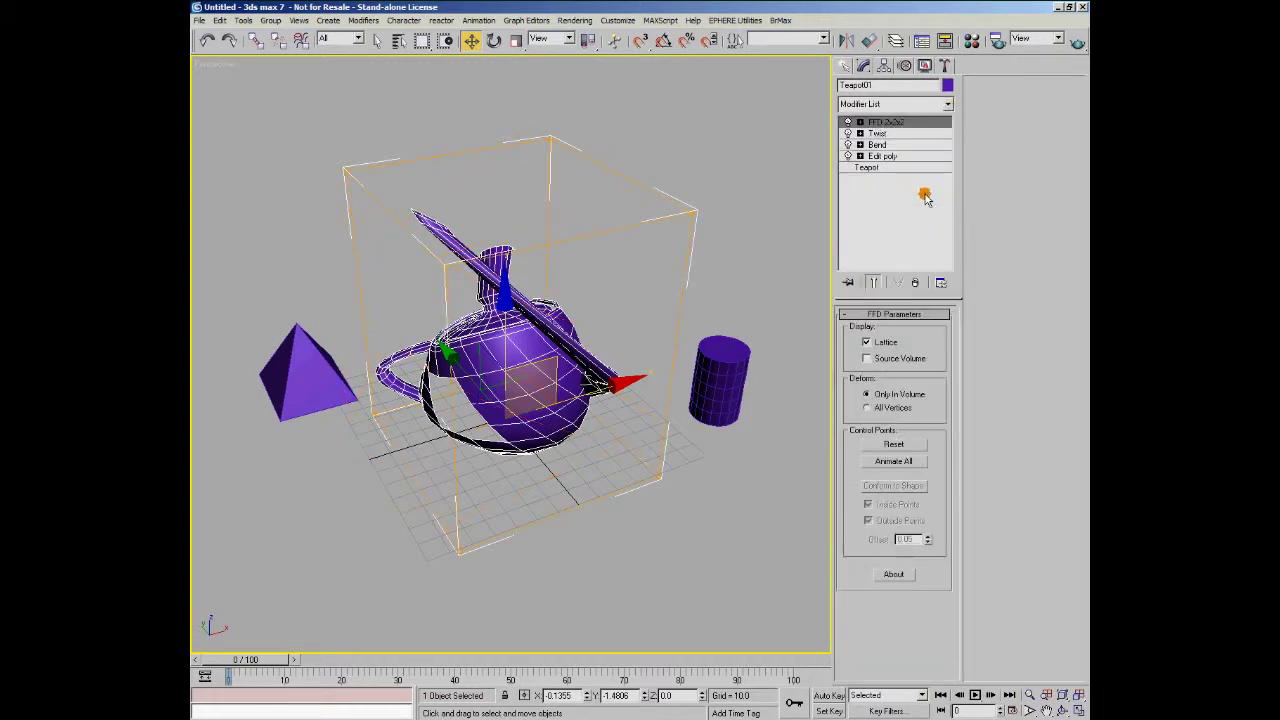
# Step: Set the Twist angle to 43.5 and reorder the stack so FFD 2x2x2 sits between Bend and Twist
pyautogui.click(893, 133)
pyautogui.moveTo(925, 341)
pyautogui.mouseDown()
pyautogui.moveTo(943, 542)
pyautogui.moveTo(948, 530)
pyautogui.mouseUp()
pyautogui.click(900, 133)
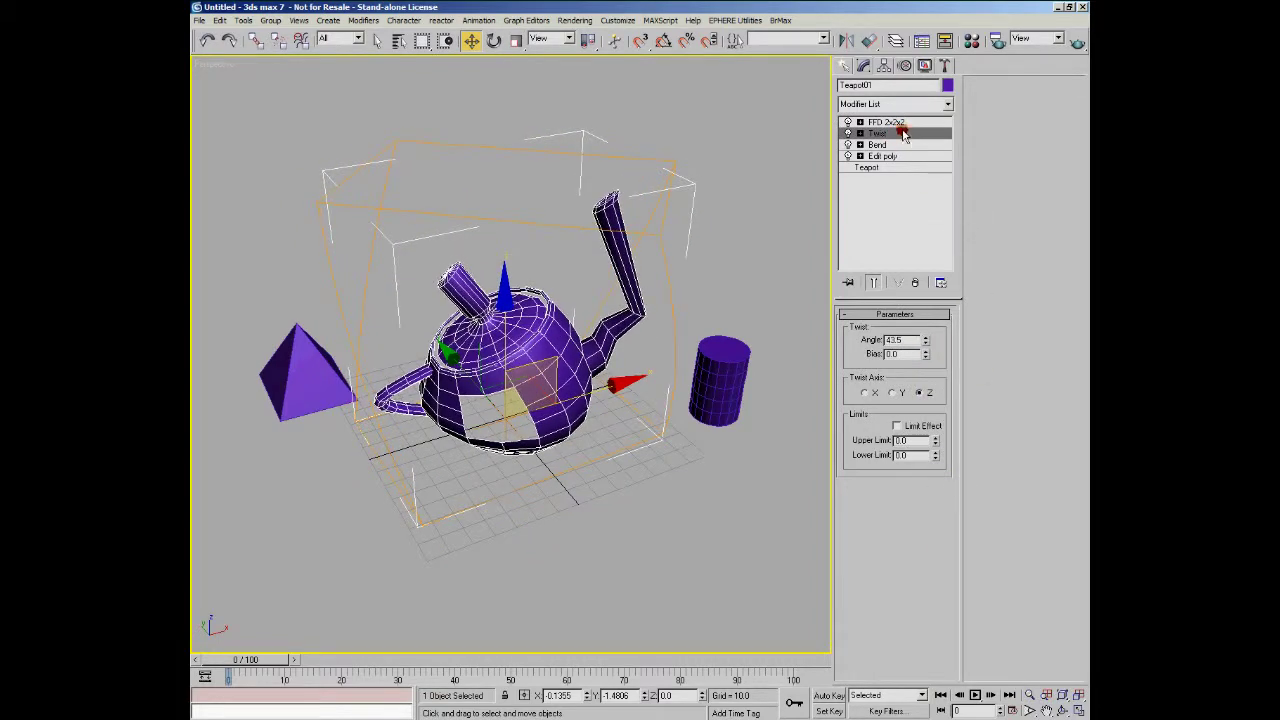
pyautogui.moveTo(902, 130); pyautogui.dragTo(912, 188)
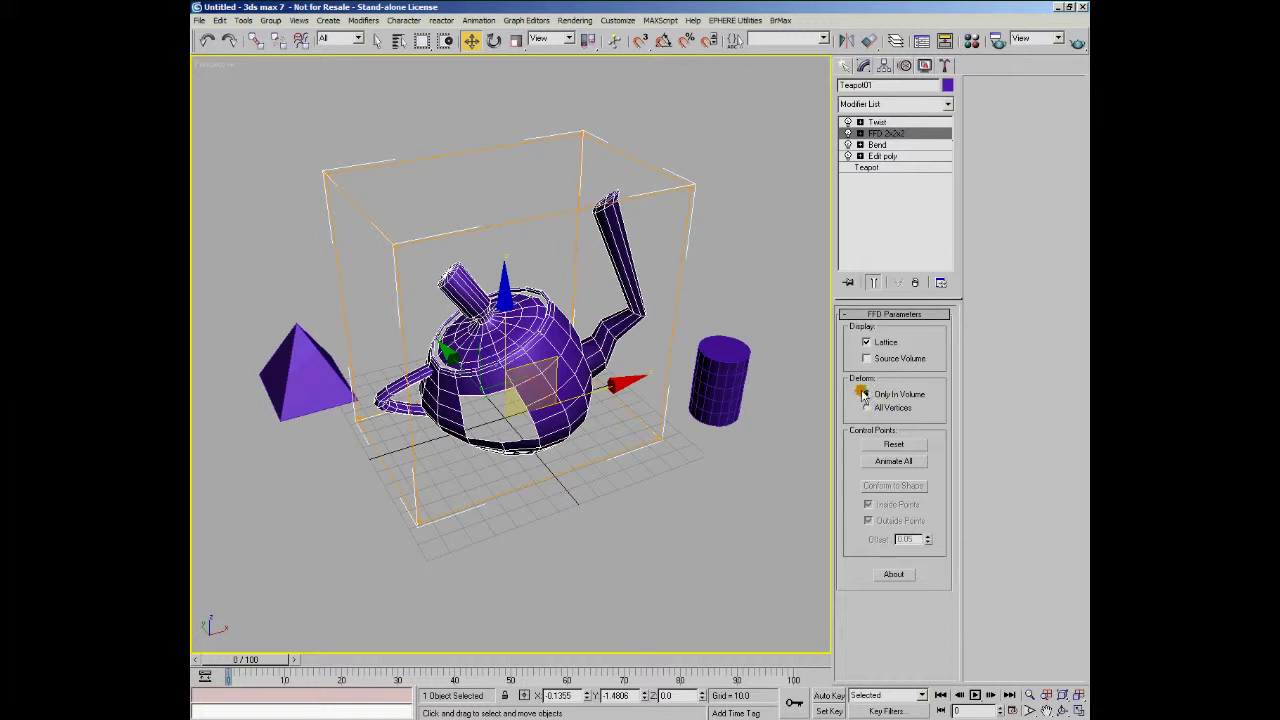
# Step: Select the four upper control points of the FFD 2x2x2 lattice and scale them inward
pyautogui.click(860, 133)
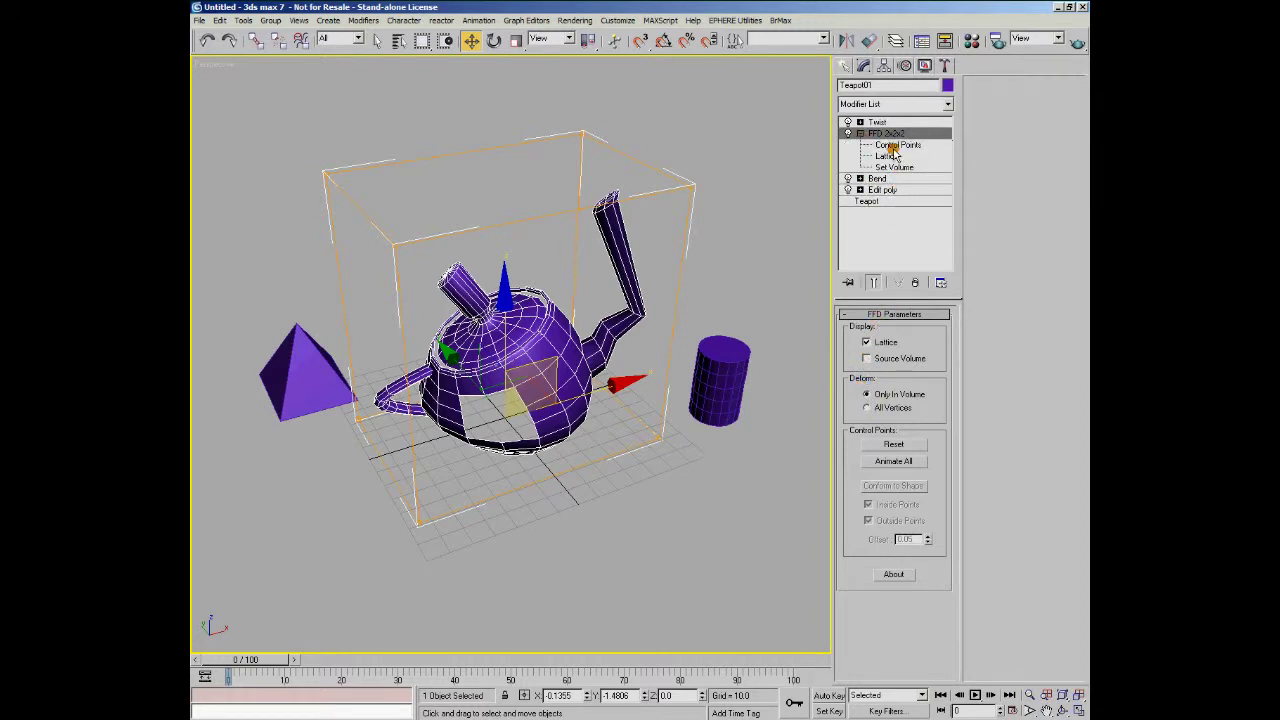
pyautogui.click(895, 148)
pyautogui.keyDown('alt'); pyautogui.moveTo(543, 316); pyautogui.dragTo(515, 299, button='middle'); pyautogui.keyUp('alt')
pyautogui.moveTo(280, 120); pyautogui.dragTo(443, 223)
pyautogui.moveTo(265, 110); pyautogui.dragTo(784, 208)
pyautogui.press('r')
pyautogui.moveTo(504, 145); pyautogui.dragTo(503, 305)
# Step: Move the upper lattice control points down, then exit the Control Points level and deselect the teapot
pyautogui.press('w')
pyautogui.moveTo(503, 85); pyautogui.dragTo(503, 172)
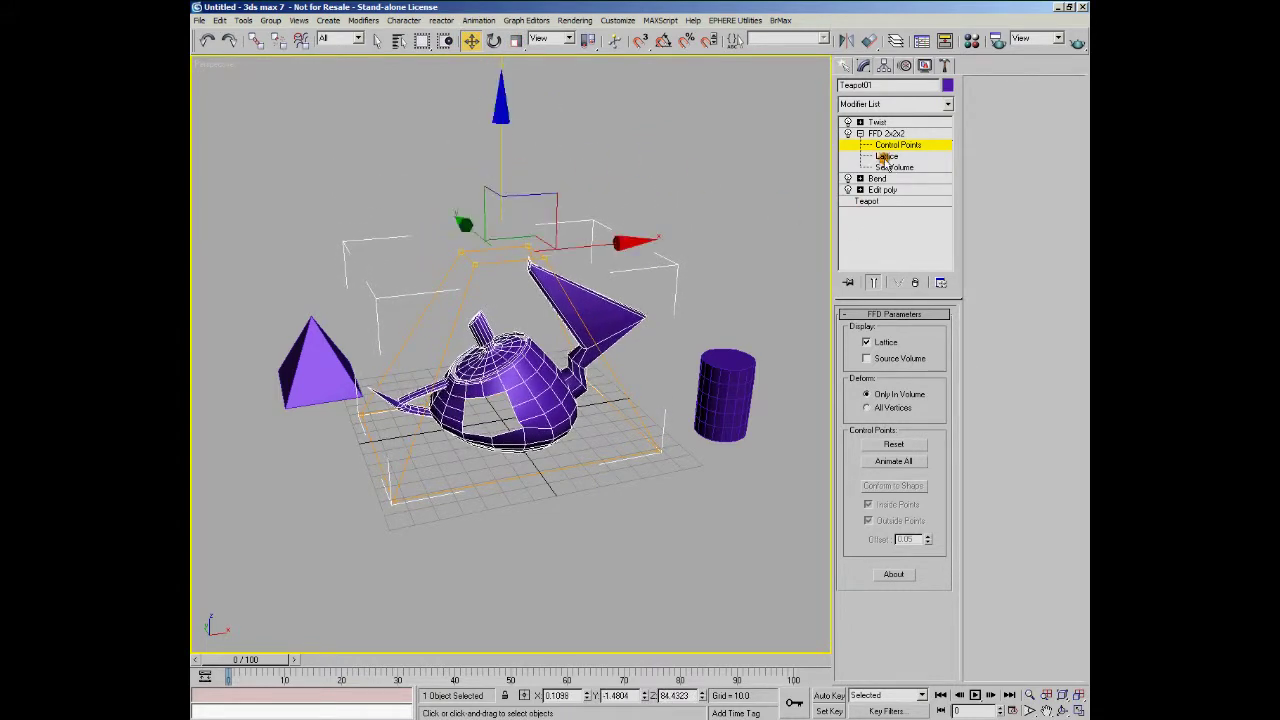
pyautogui.click(882, 133)
pyautogui.click(859, 133)
pyautogui.keyDown('alt'); pyautogui.moveTo(652, 239); pyautogui.dragTo(580, 234, button='middle'); pyautogui.keyUp('alt')
pyautogui.click(643, 140)
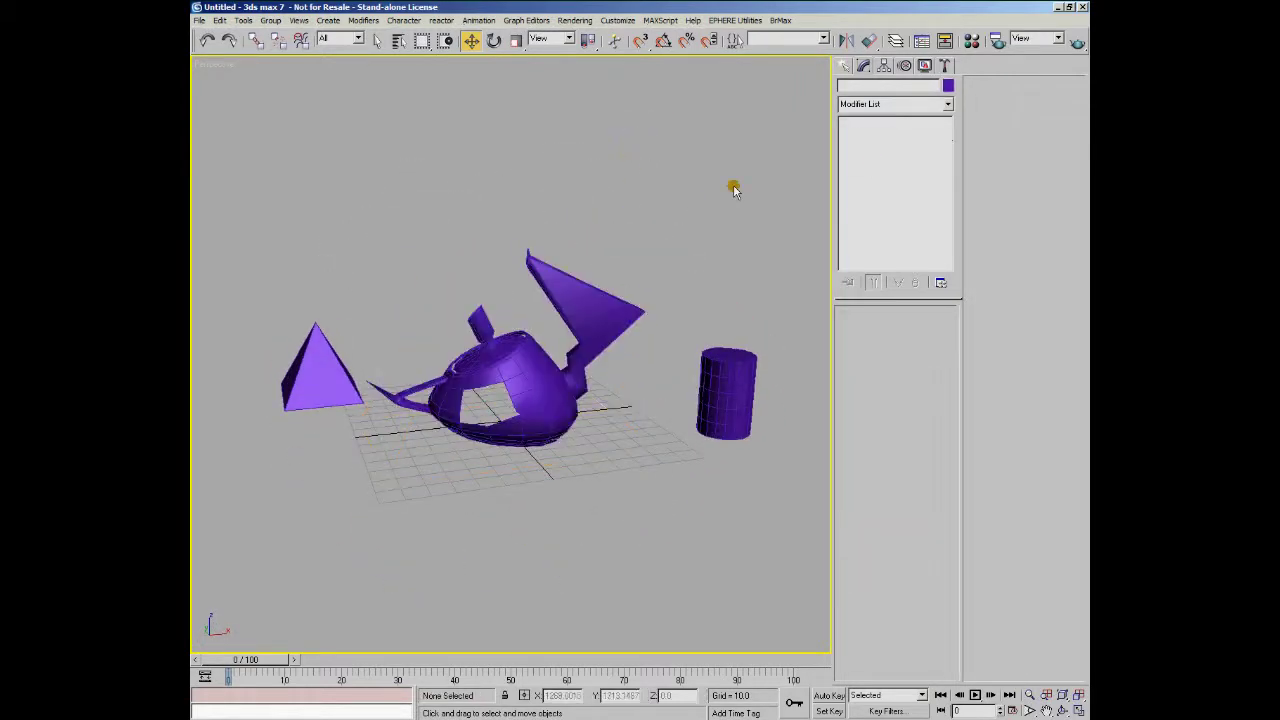
# Step: Disable the Edit Poly modifier on the teapot while leaving the other modifiers active
pyautogui.click(591, 309)
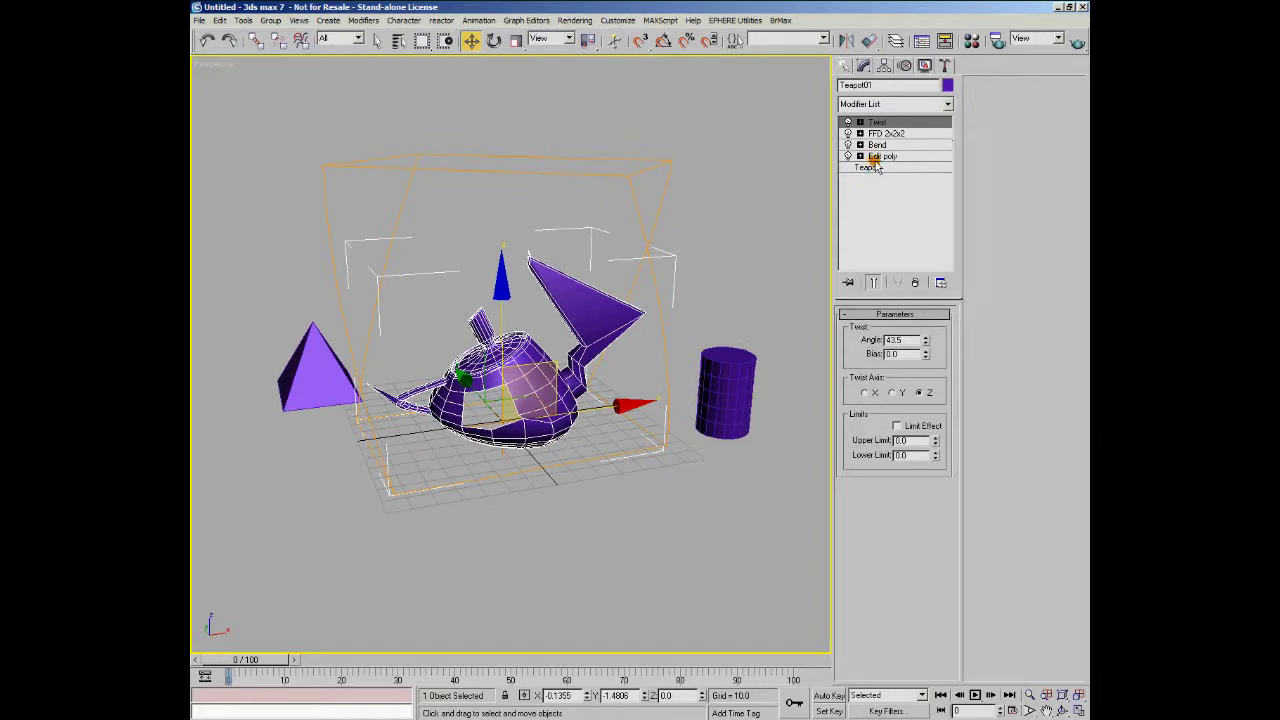
pyautogui.click(848, 156)
pyautogui.moveTo(600, 223)
pyautogui.keyDown('alt'); pyautogui.mouseDown(button='middle')
pyautogui.moveTo(507, 283)
pyautogui.moveTo(437, 277)
pyautogui.moveTo(615, 232)
pyautogui.mouseUp(button='middle'); pyautogui.keyUp('alt')
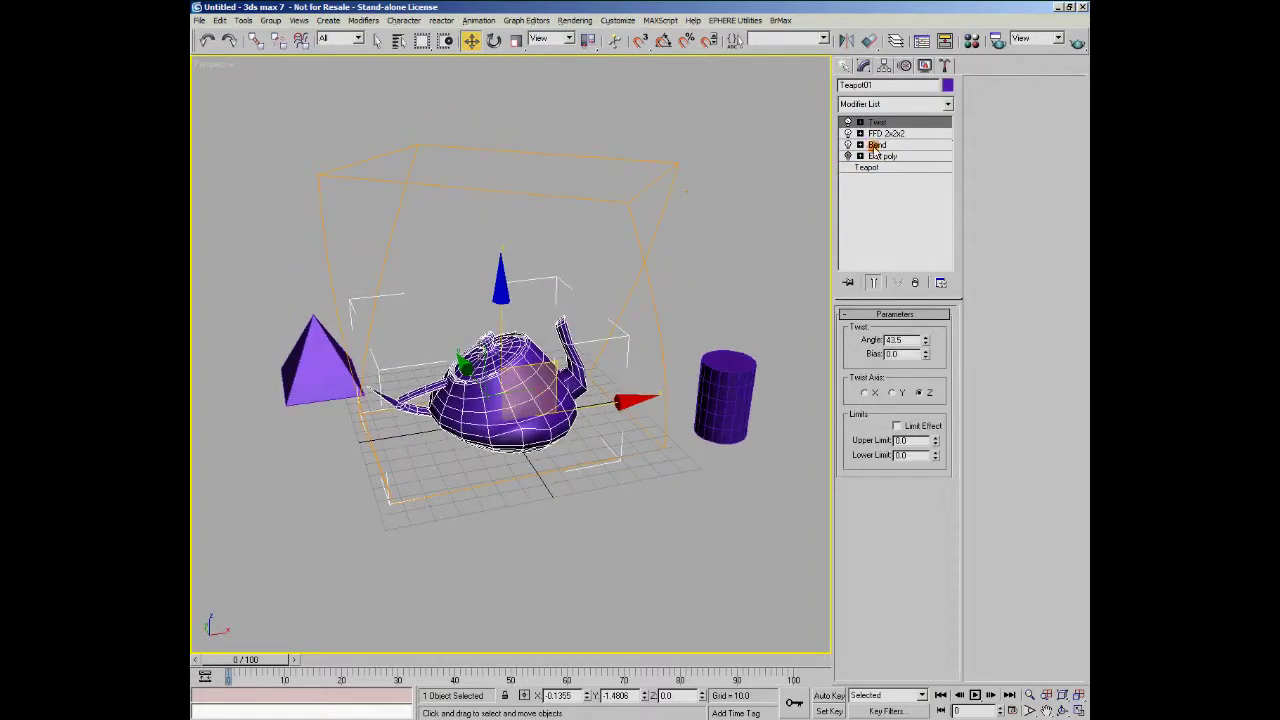
# Step: Increase the segment count of the base Teapot to smooth the deformed mesh, then return to the Bend level
pyautogui.click(880, 156)
pyautogui.click(868, 168)
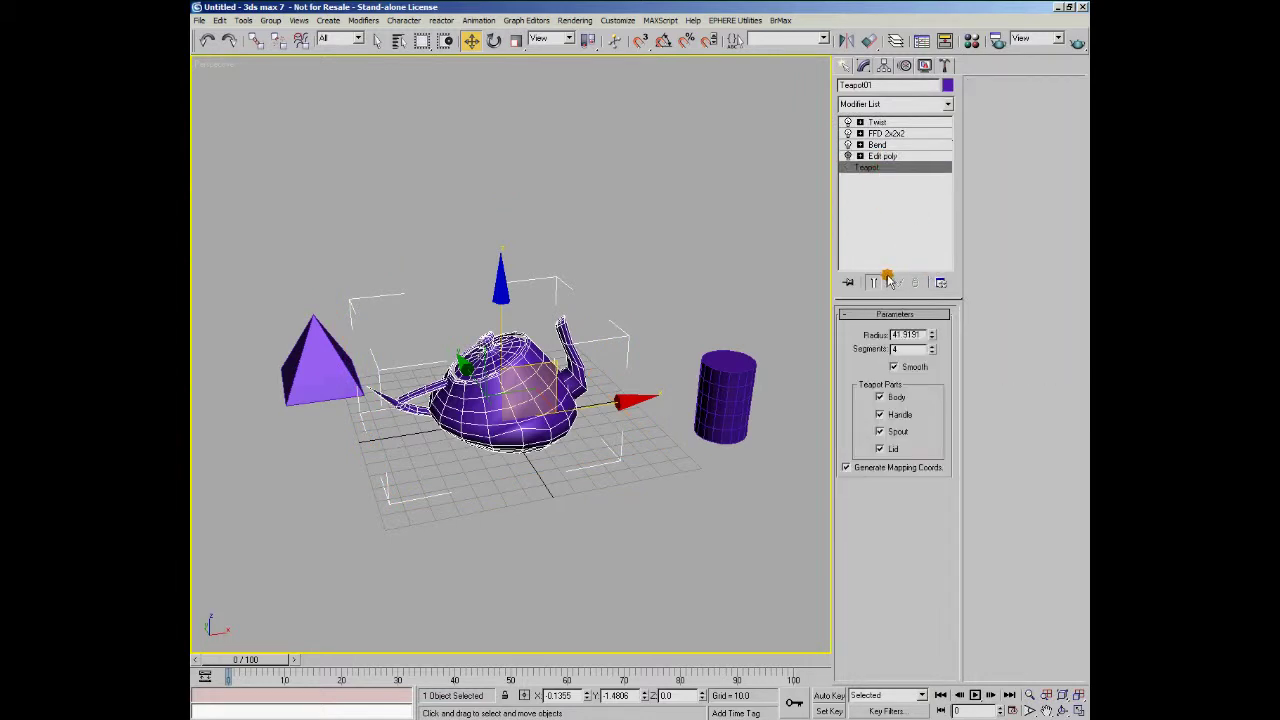
pyautogui.moveTo(931, 347); pyautogui.dragTo(923, 340)
pyautogui.moveTo(637, 249)
pyautogui.keyDown('alt'); pyautogui.mouseDown(button='middle')
pyautogui.moveTo(403, 289)
pyautogui.moveTo(643, 251)
pyautogui.mouseUp(button='middle'); pyautogui.keyUp('alt')
pyautogui.click(877, 145)
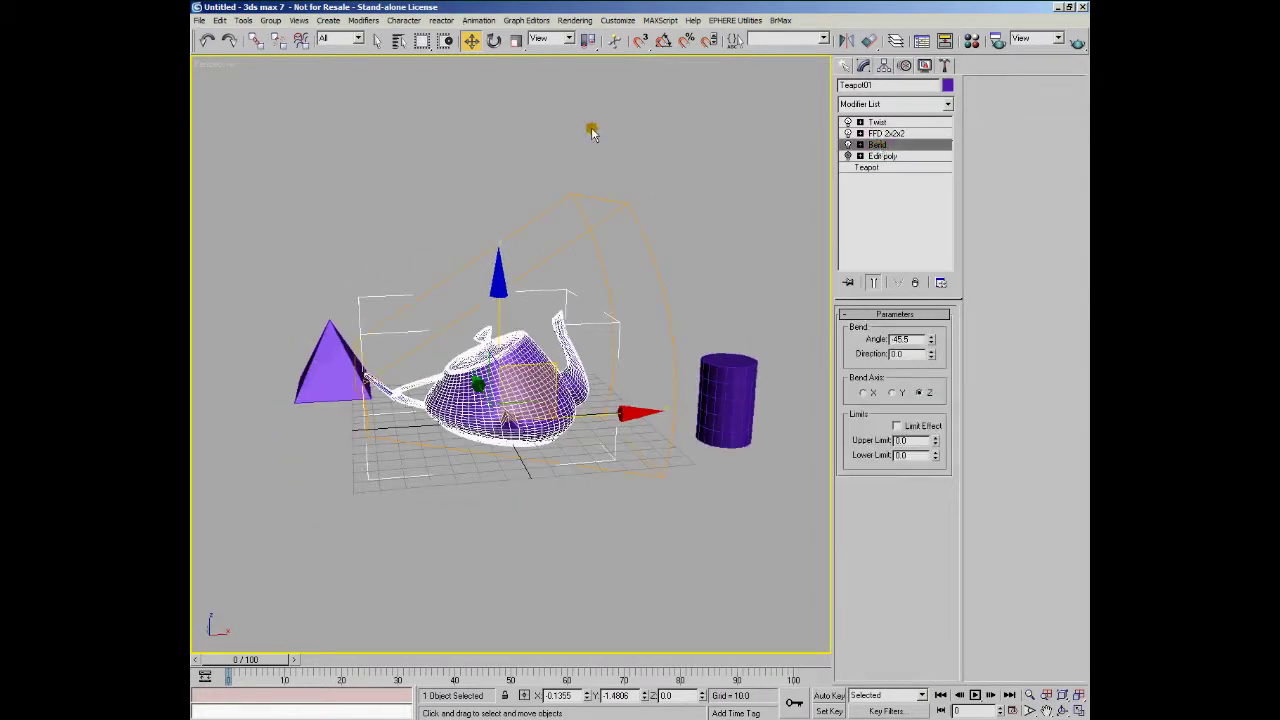
# Step: Deselect the teapot and examine its deformed shape from several angles, then reselect it at the Twist level
pyautogui.click(608, 157)
pyautogui.keyDown('alt'); pyautogui.moveTo(654, 229); pyautogui.dragTo(543, 286, button='middle'); pyautogui.keyUp('alt')
pyautogui.click(580, 357)
pyautogui.keyDown('alt'); pyautogui.moveTo(580, 357); pyautogui.dragTo(574, 320, button='middle'); pyautogui.keyUp('alt')
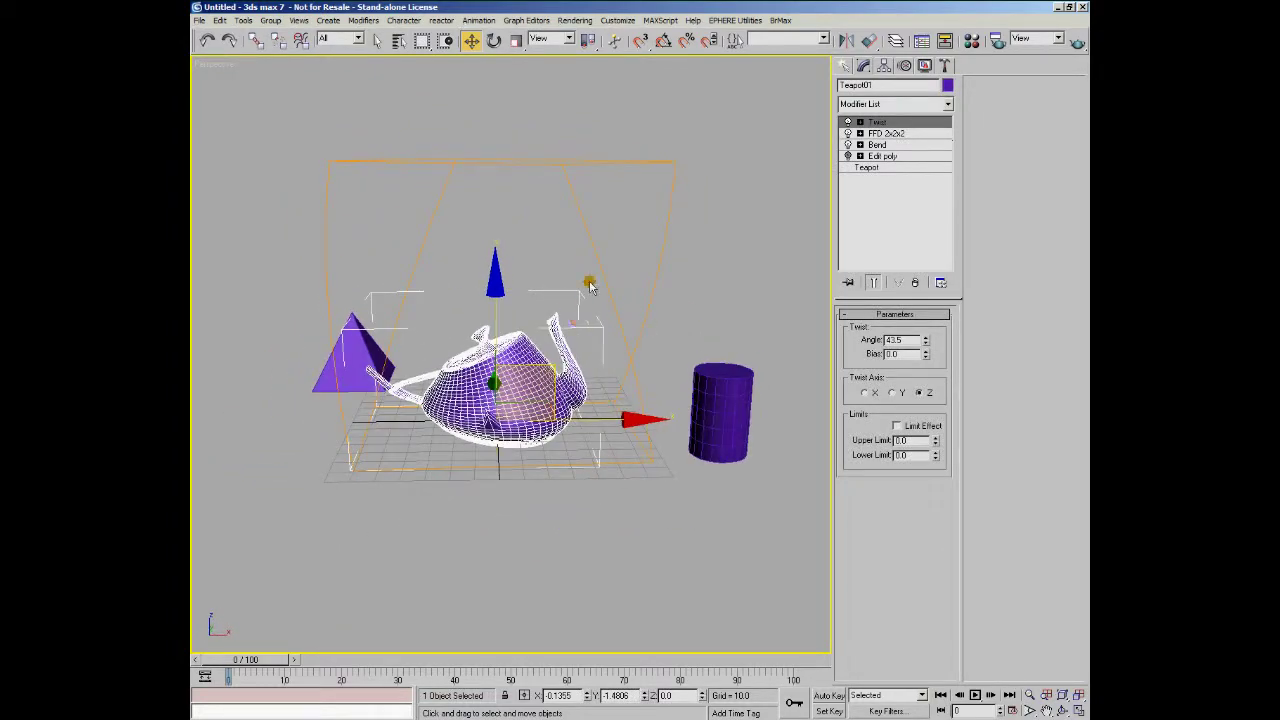
pyautogui.keyDown('alt'); pyautogui.moveTo(577, 407); pyautogui.dragTo(595, 390, button='middle'); pyautogui.keyUp('alt')
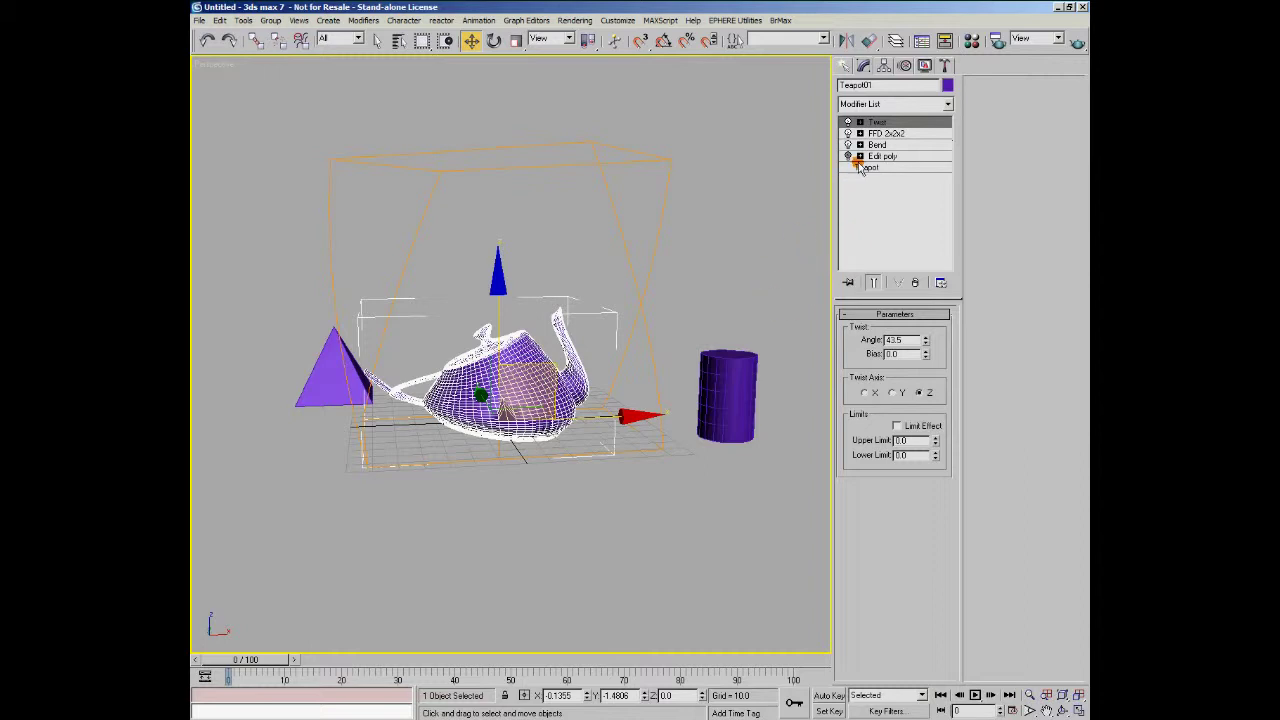
# Step: Go to the teapot's Bend level with the end result of the whole stack shown and inspect the mesh up close
pyautogui.moveTo(855, 176); pyautogui.dragTo(871, 285)
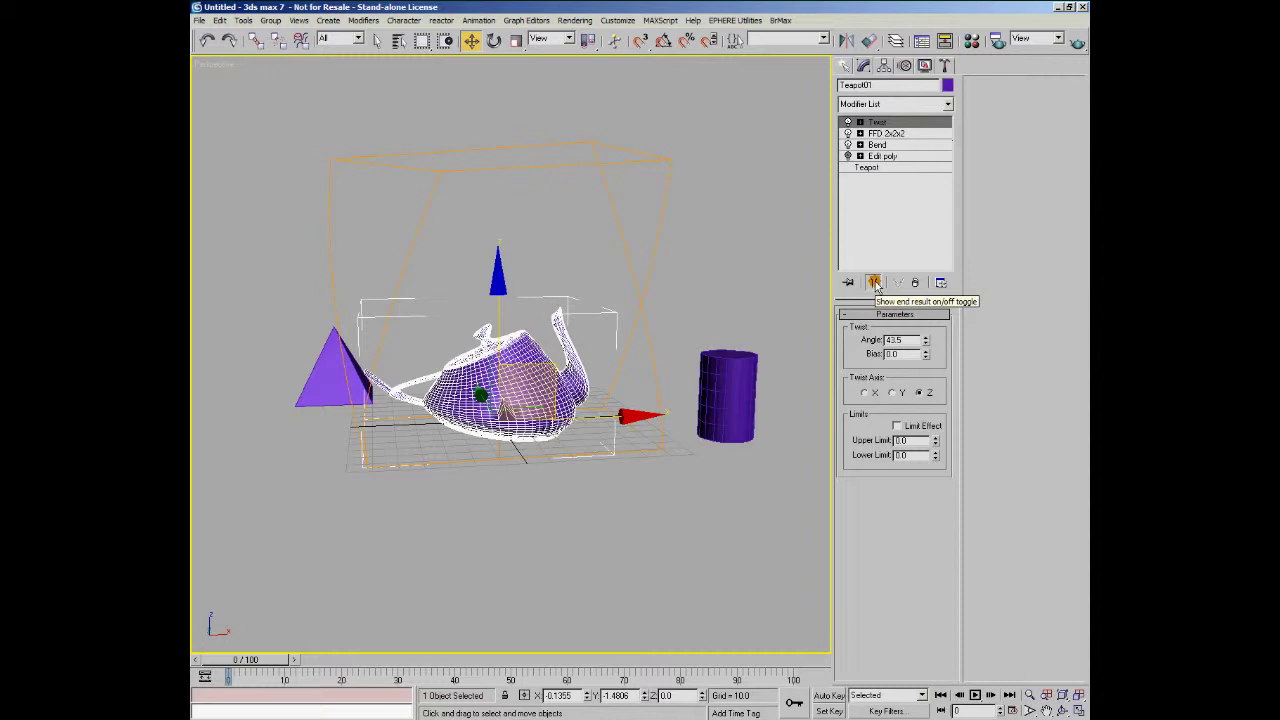
pyautogui.click(875, 284)
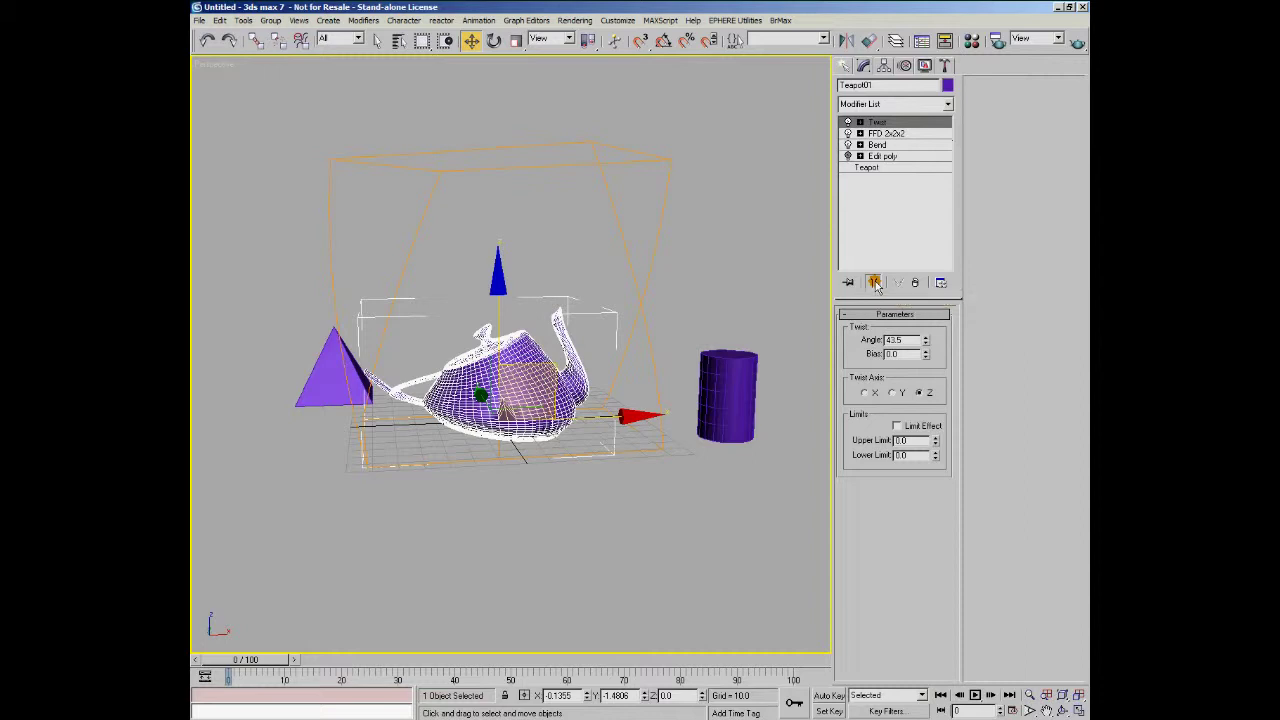
pyautogui.click(877, 145)
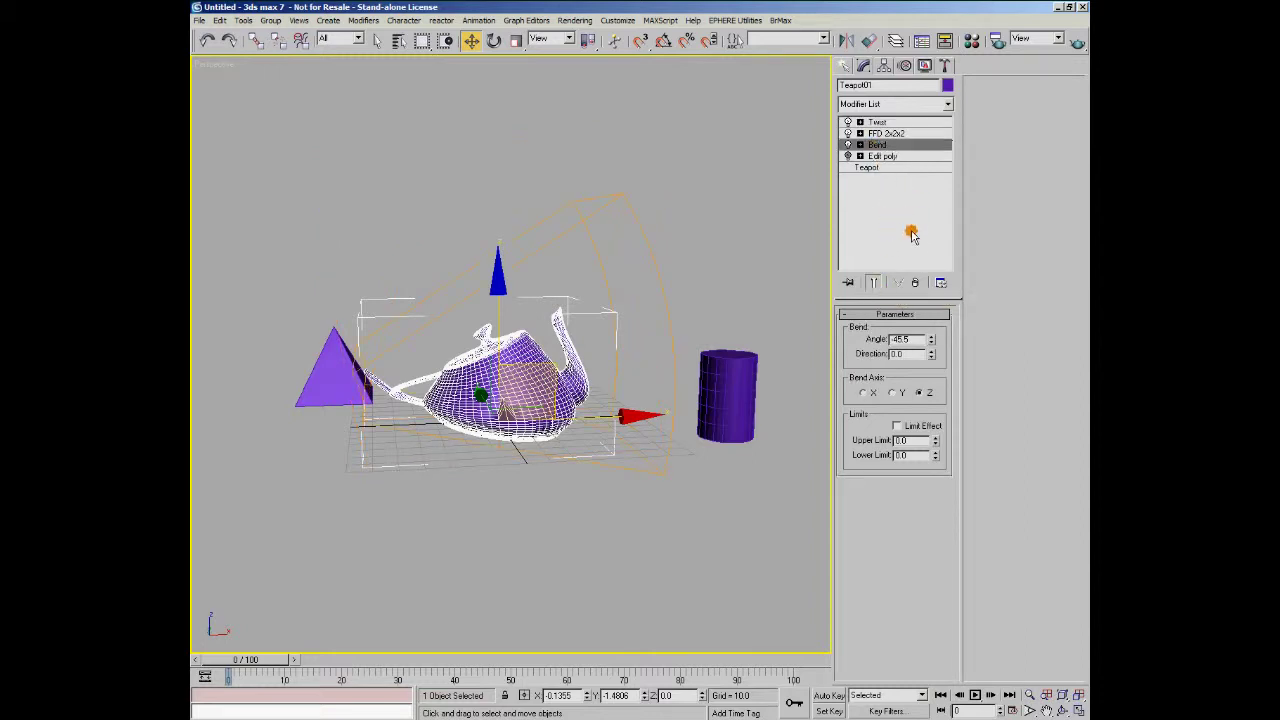
pyautogui.scroll(5, 535, 378)
pyautogui.keyDown('alt'); pyautogui.moveTo(535, 378); pyautogui.dragTo(610, 358, button='middle'); pyautogui.keyUp('alt')
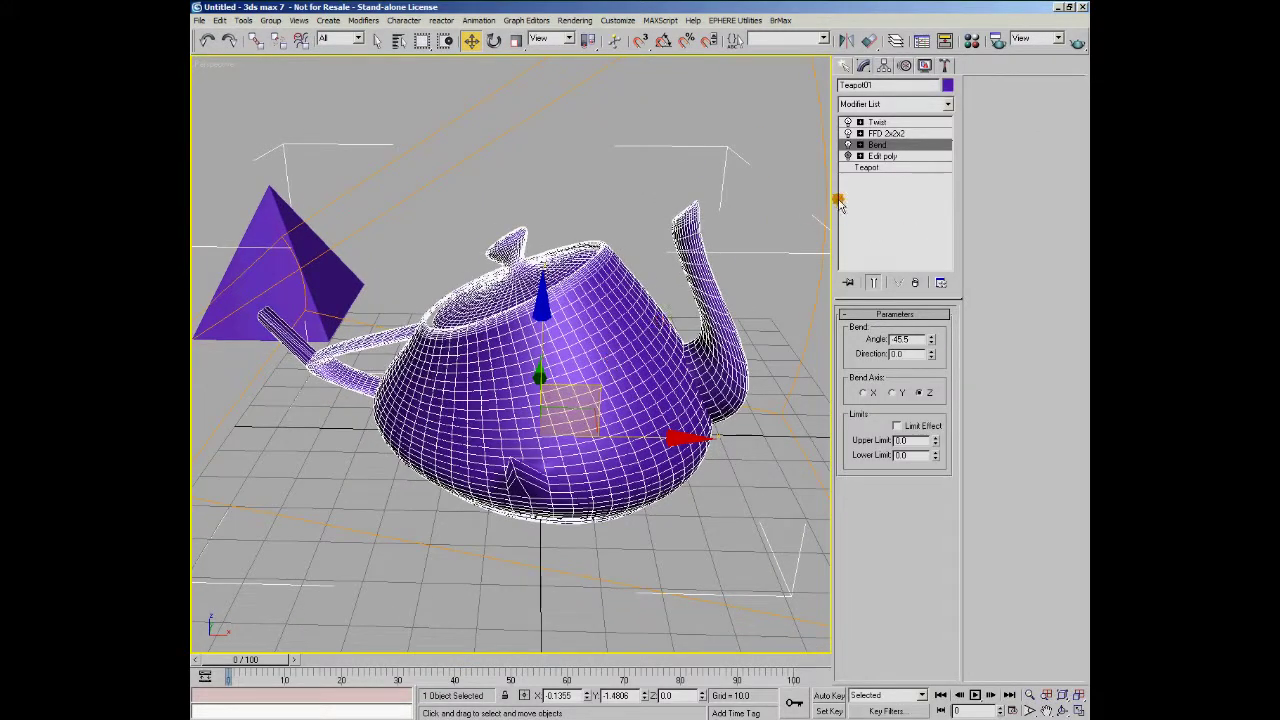
# Step: Step through the FFD 2x2x2, Twist, Bend and Edit Poly levels to compare the displayed end result, finishing on Twist
pyautogui.click(884, 133)
pyautogui.click(880, 122)
pyautogui.click(883, 133)
pyautogui.click(877, 145)
pyautogui.click(884, 157)
pyautogui.click(879, 144)
pyautogui.click(884, 133)
pyautogui.click(878, 122)
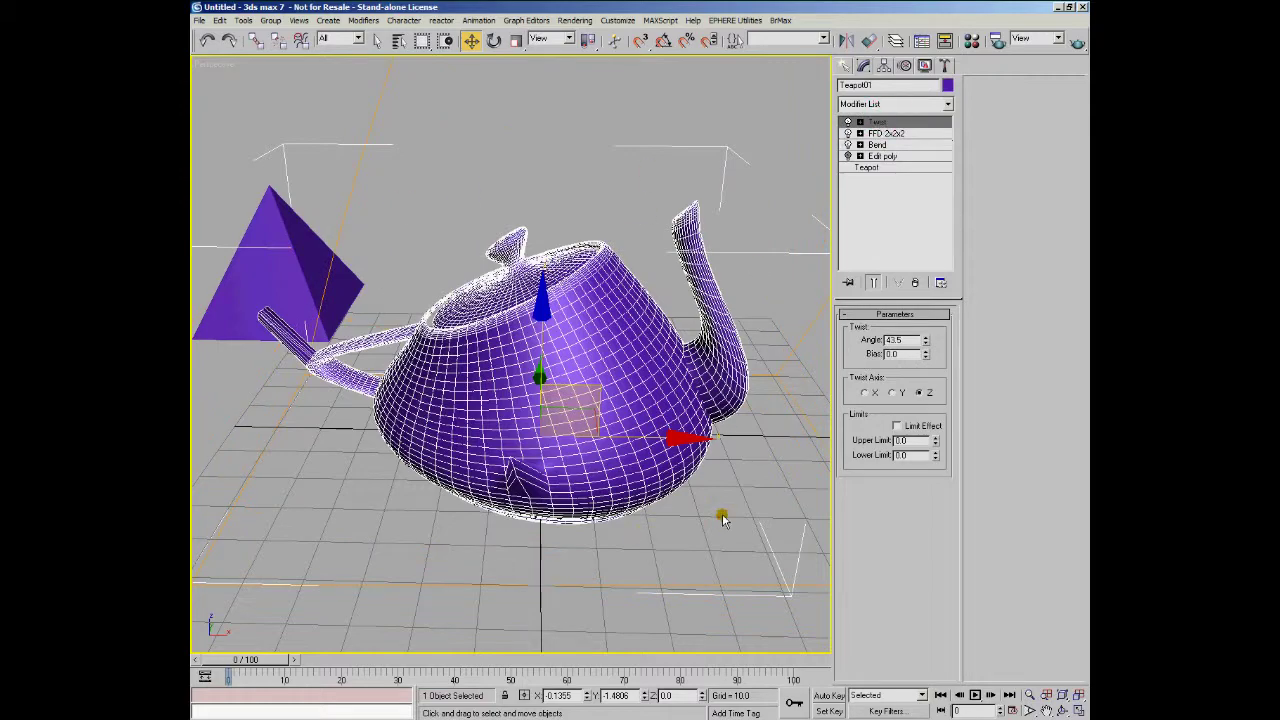